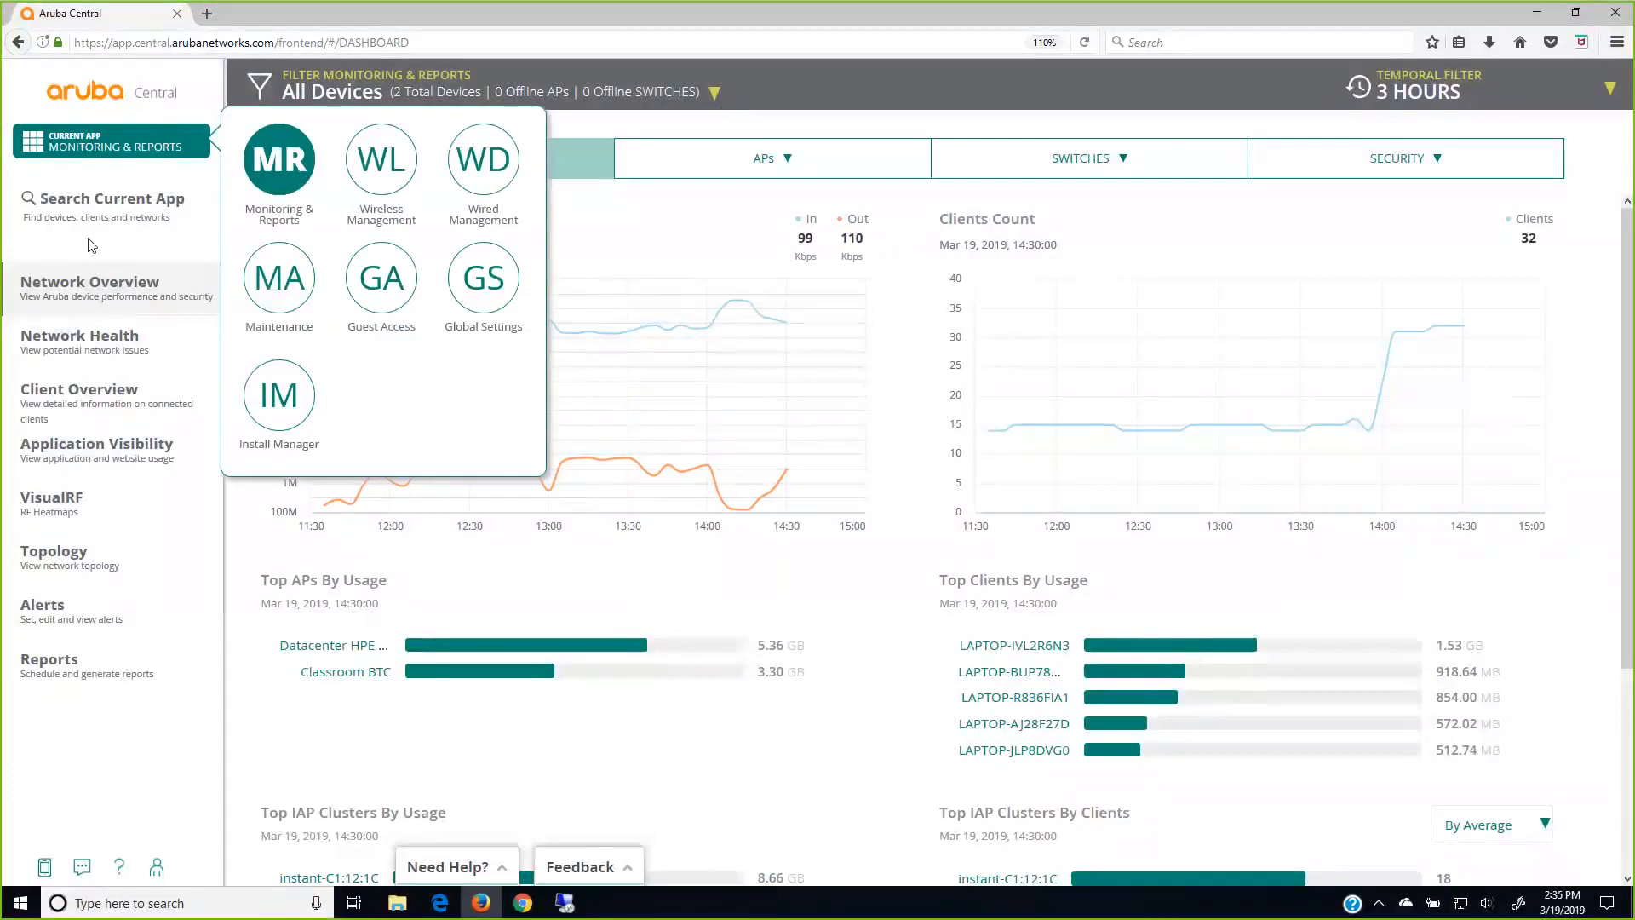
Step: Display the network overview and keep the monitoring filter on All Devices
{"action": "left_click", "coordinate": [68, 309]}
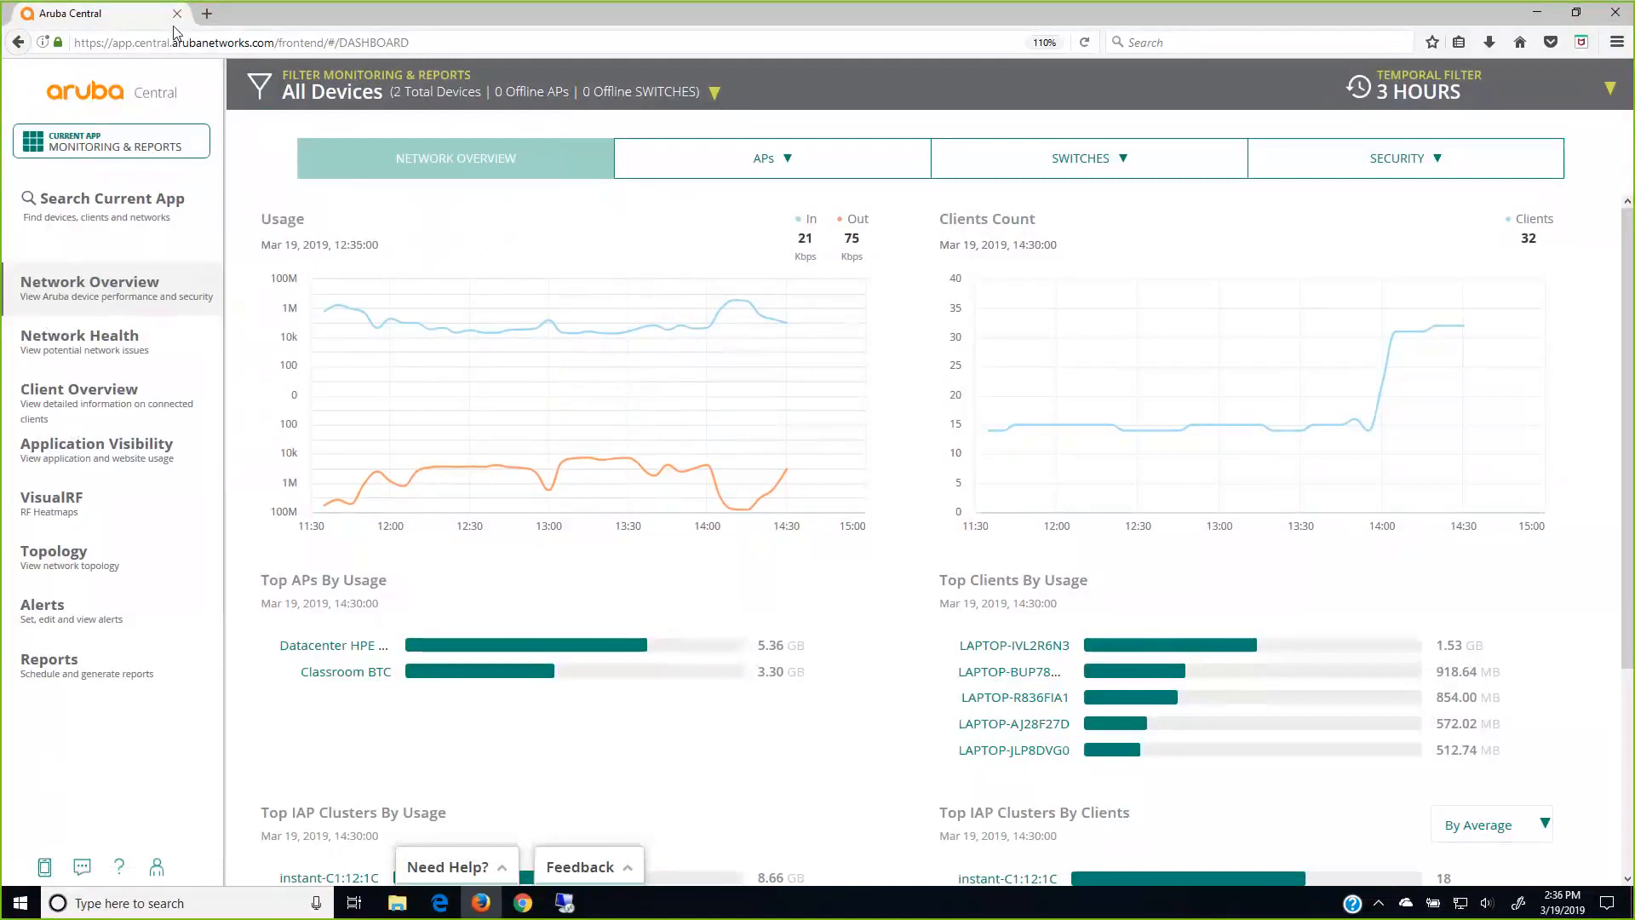
{"action": "left_click", "coordinate": [364, 94]}
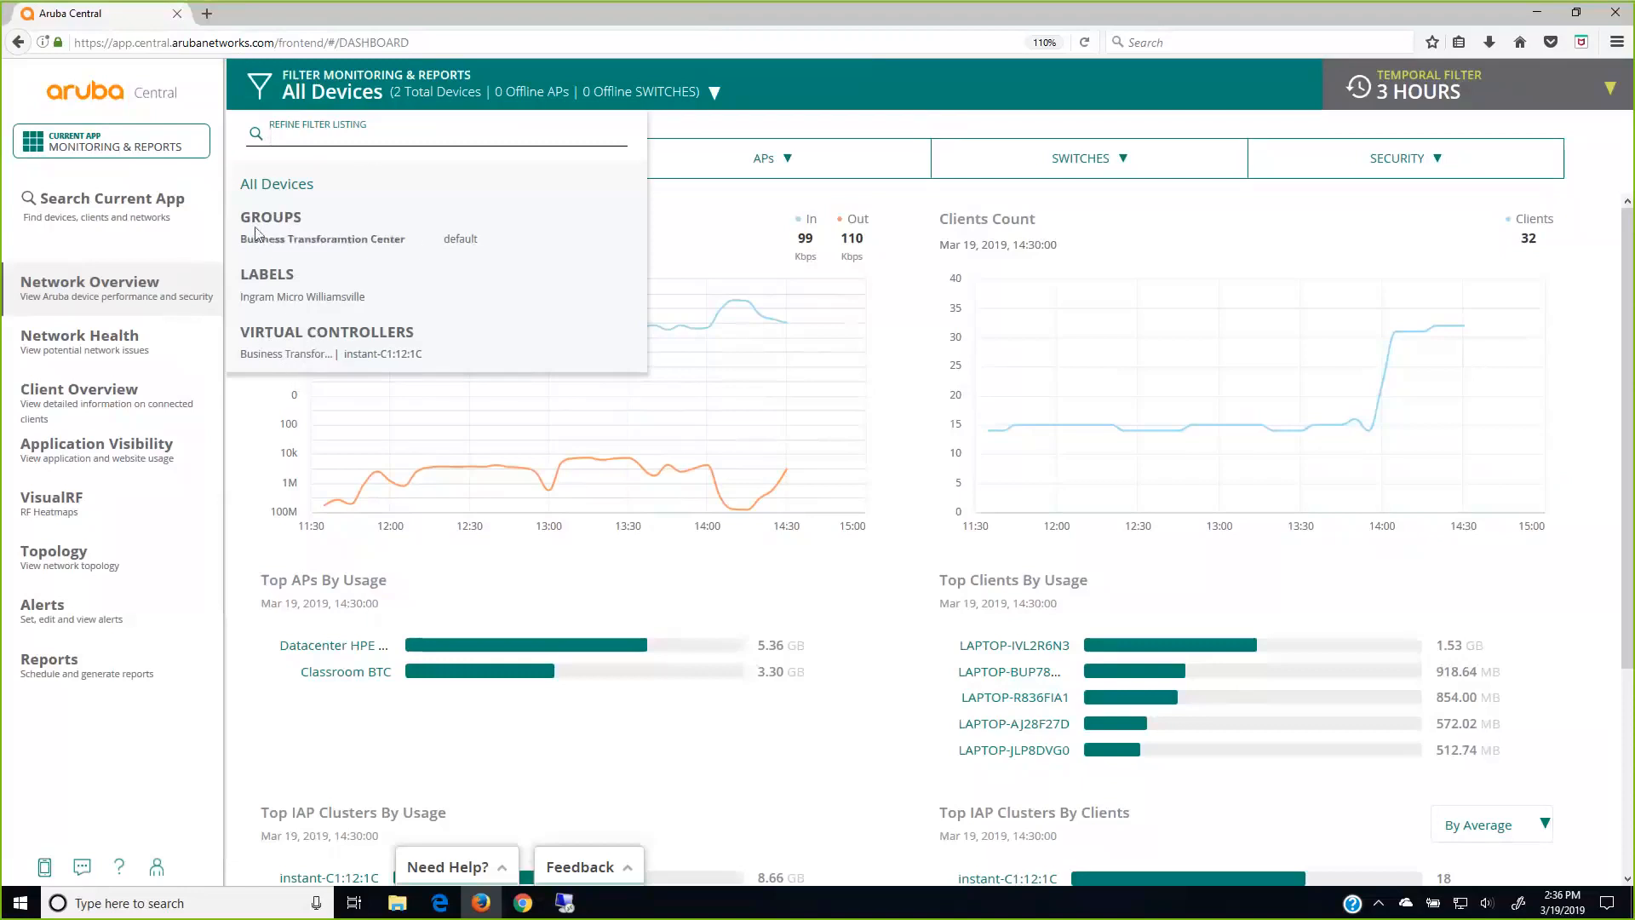
{"action": "left_click", "coordinate": [291, 194]}
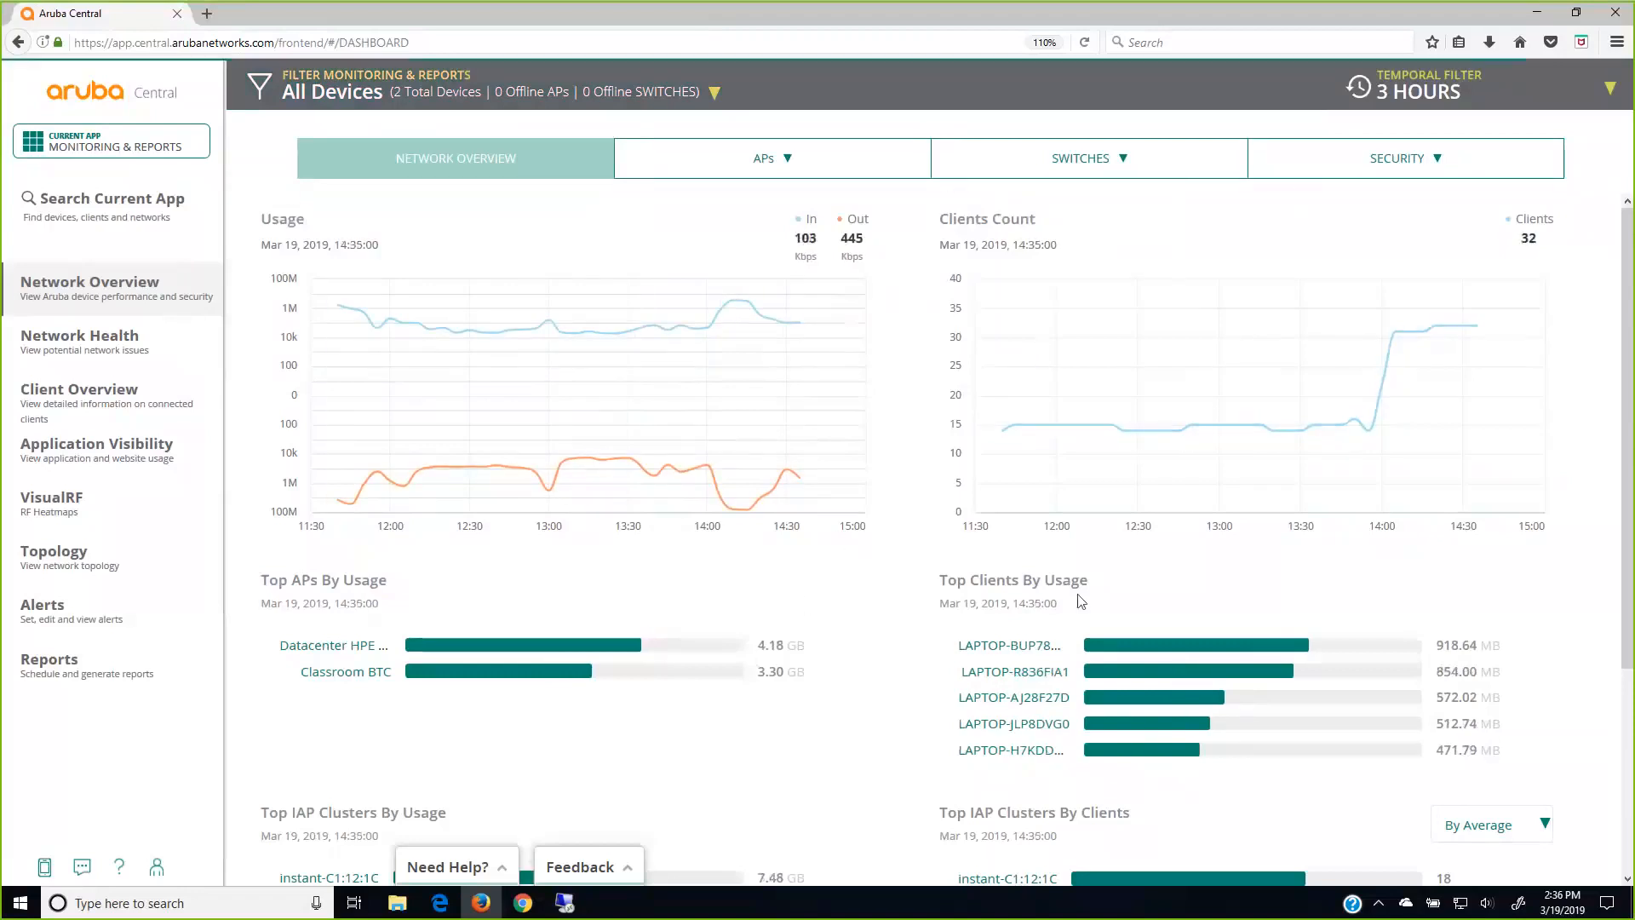
Step: Open the details of LAPTOP-AJ28F27D from the top clients and review its client info, RF health, application usage, mobility trail and event log
{"action": "left_click", "coordinate": [1011, 698]}
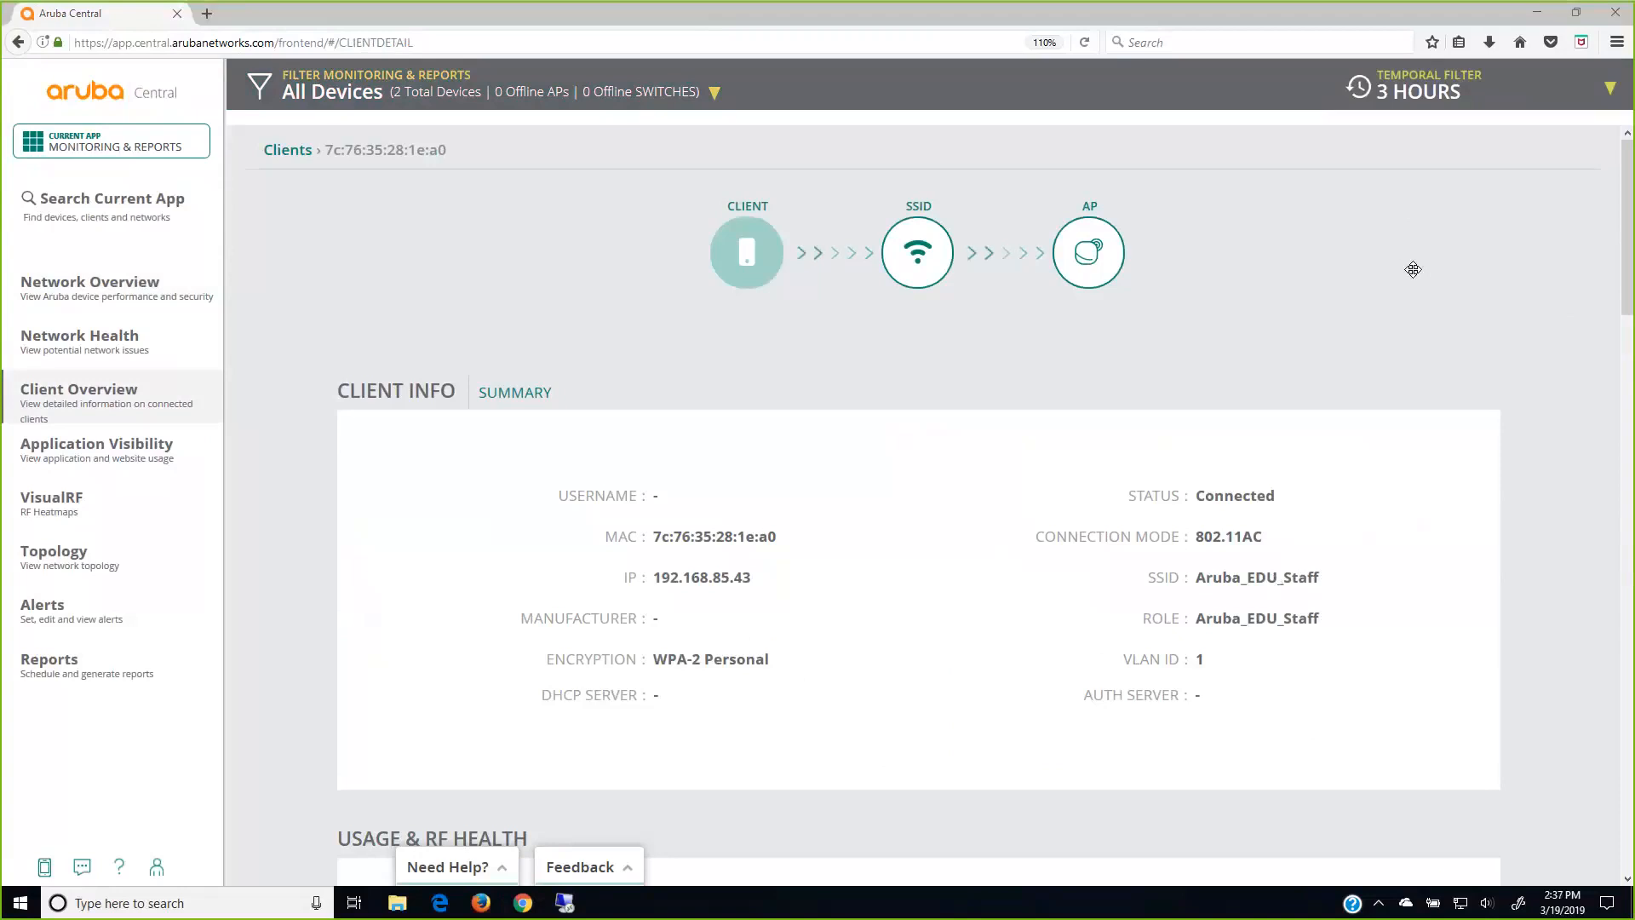
{"action": "left_click_drag", "start_coordinate": [1627, 238], "coordinate": [1632, 385]}
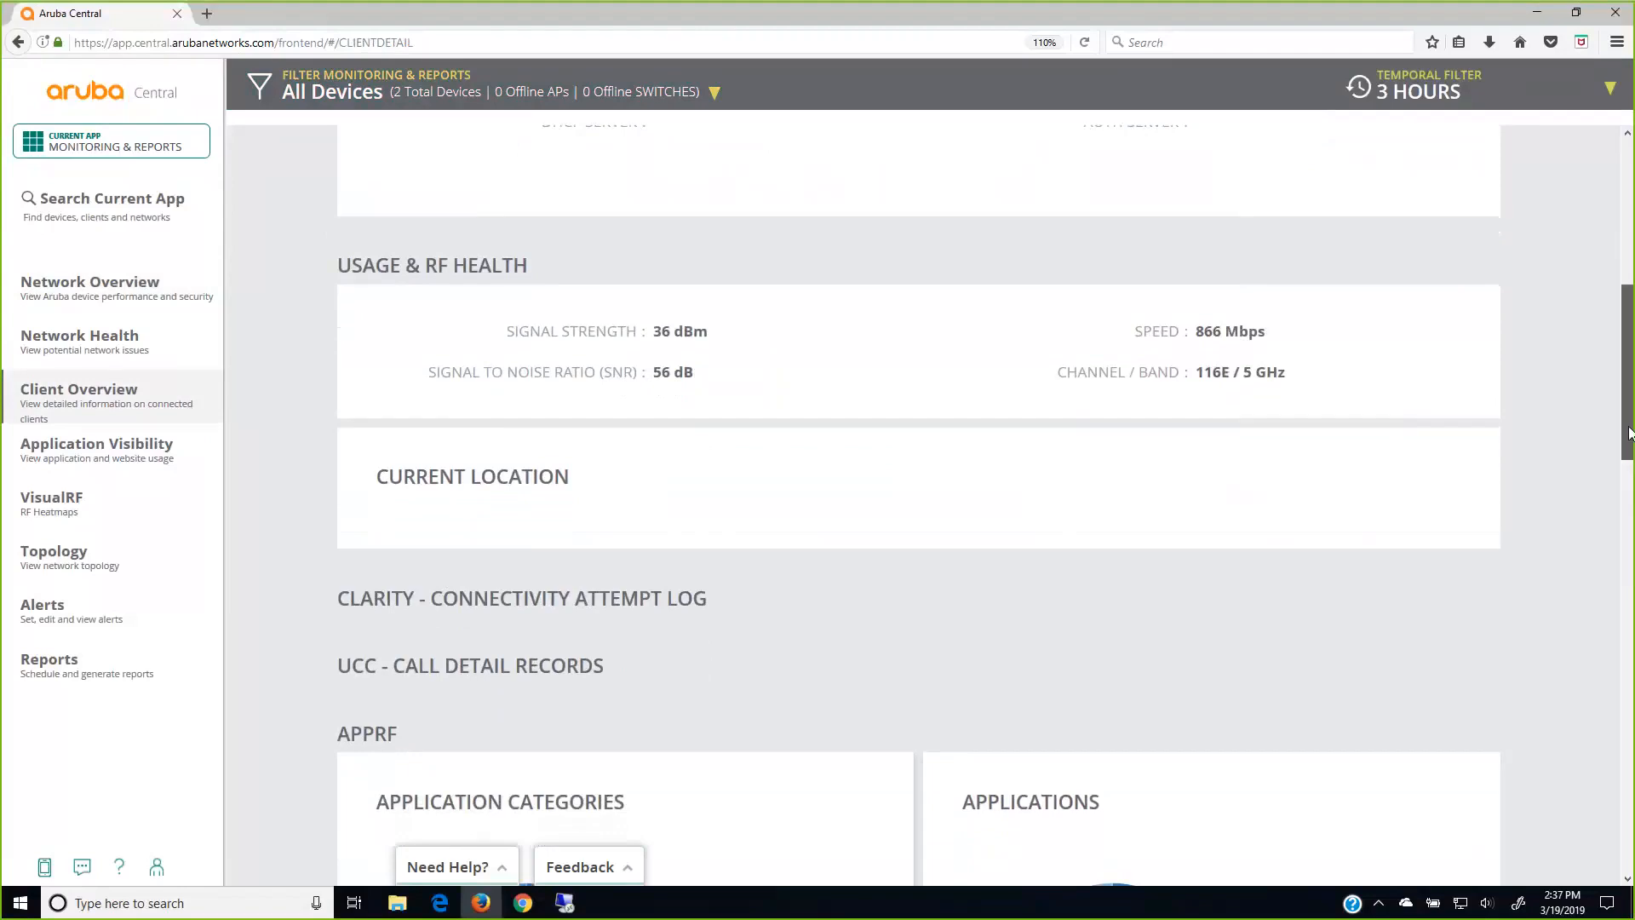
{"action": "left_click_drag", "start_coordinate": [1632, 448], "coordinate": [1633, 580]}
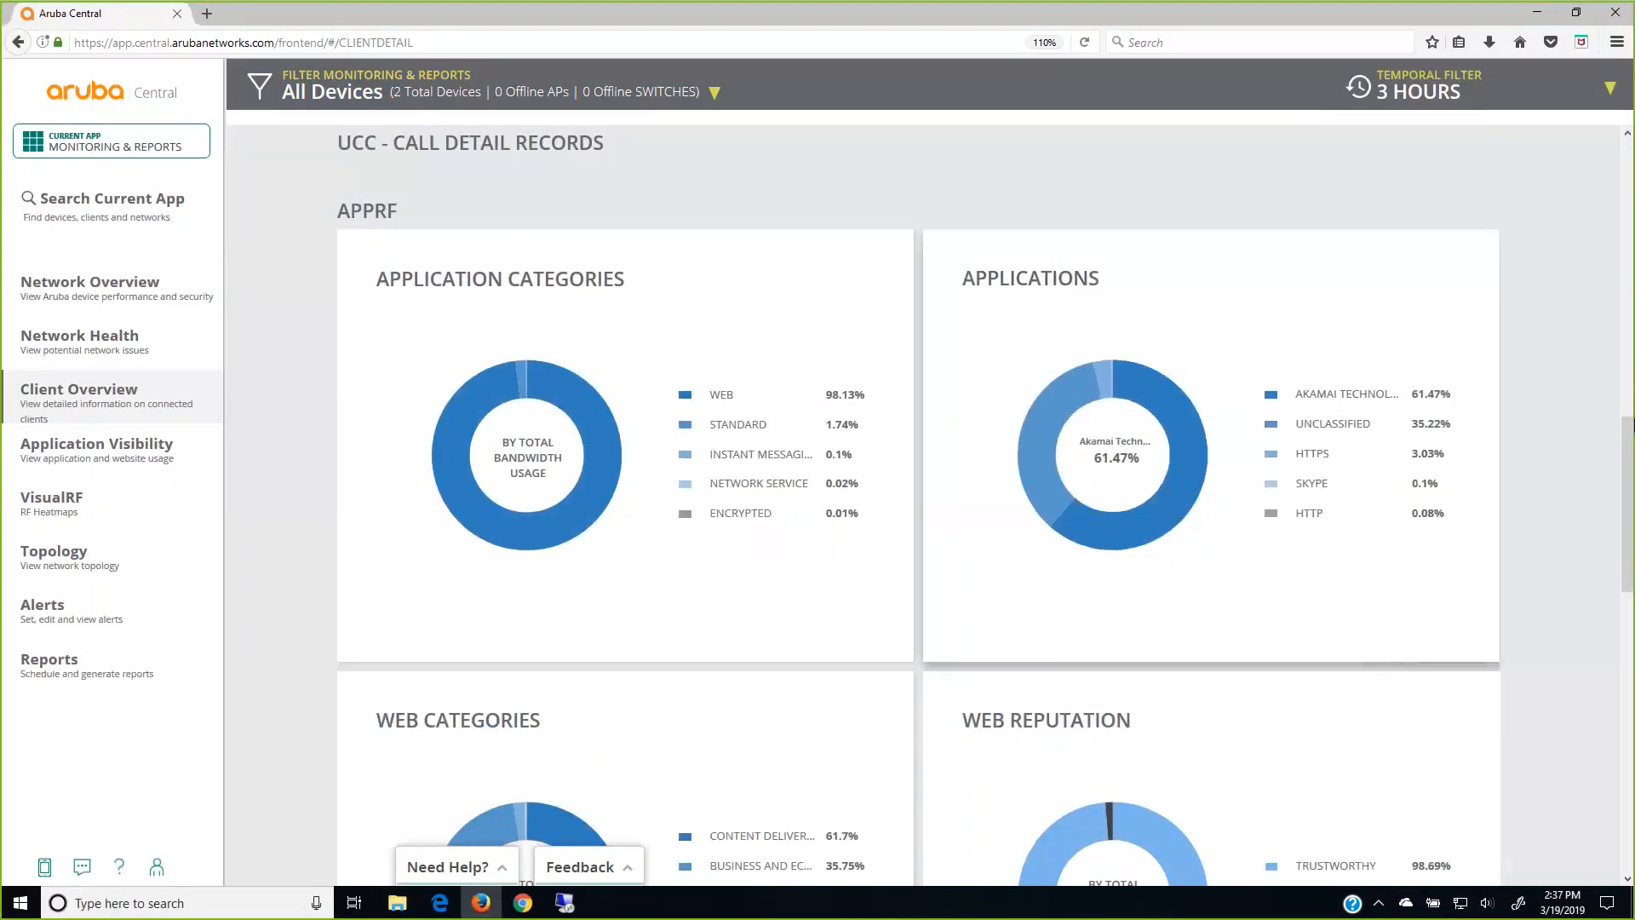
{"action": "left_click_drag", "start_coordinate": [1627, 426], "coordinate": [1627, 534]}
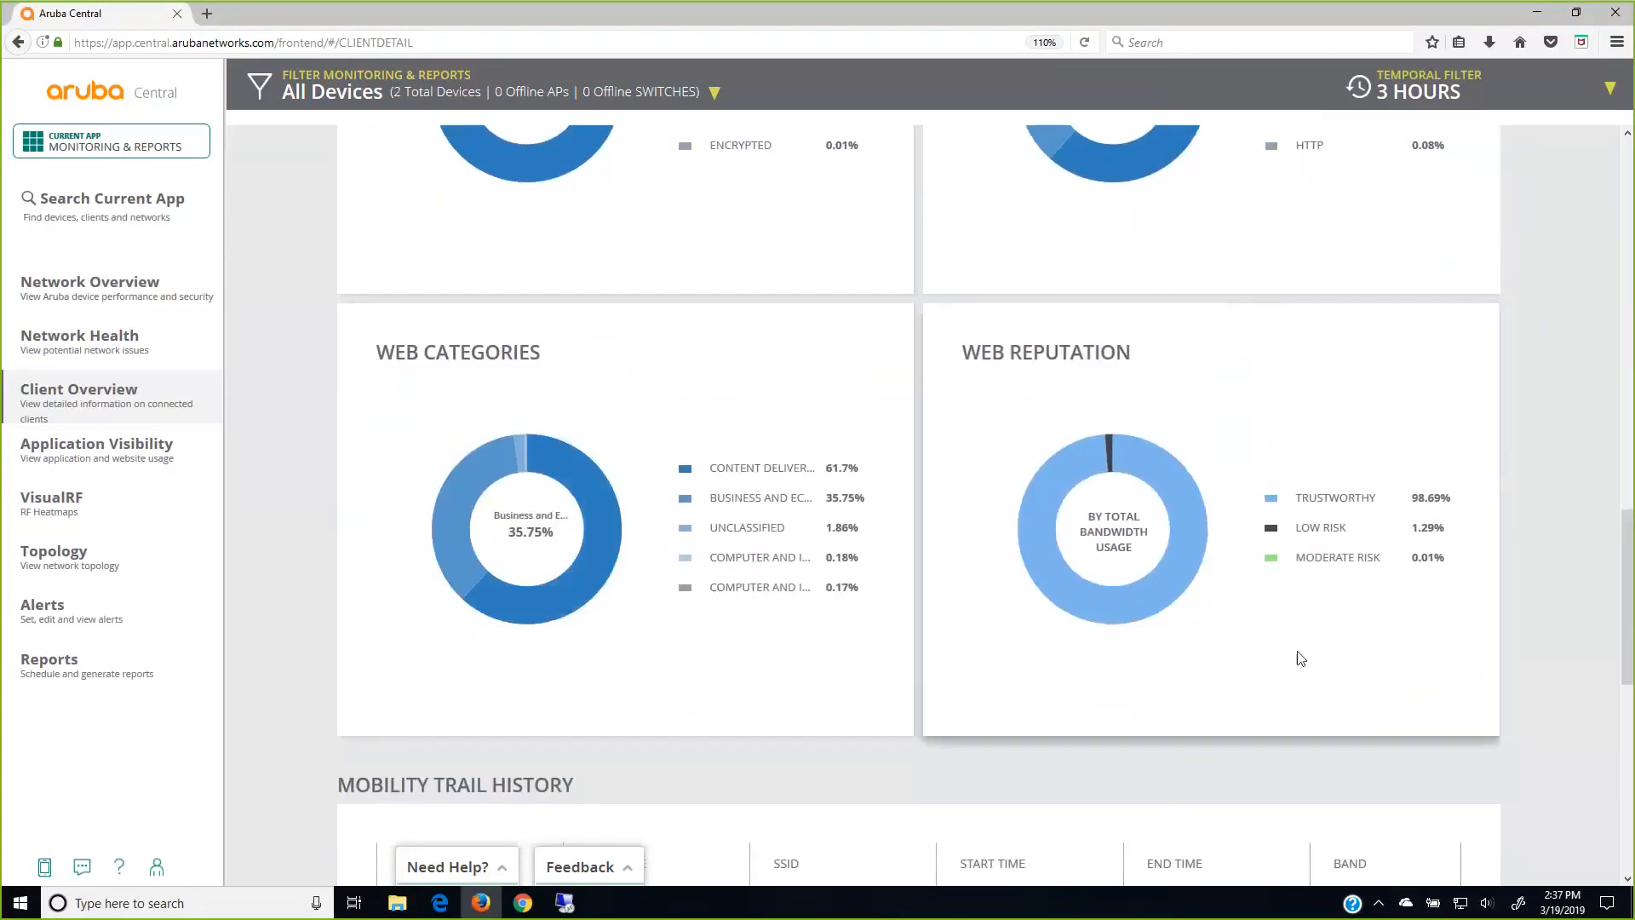
{"action": "left_click_drag", "start_coordinate": [1628, 559], "coordinate": [789, 702]}
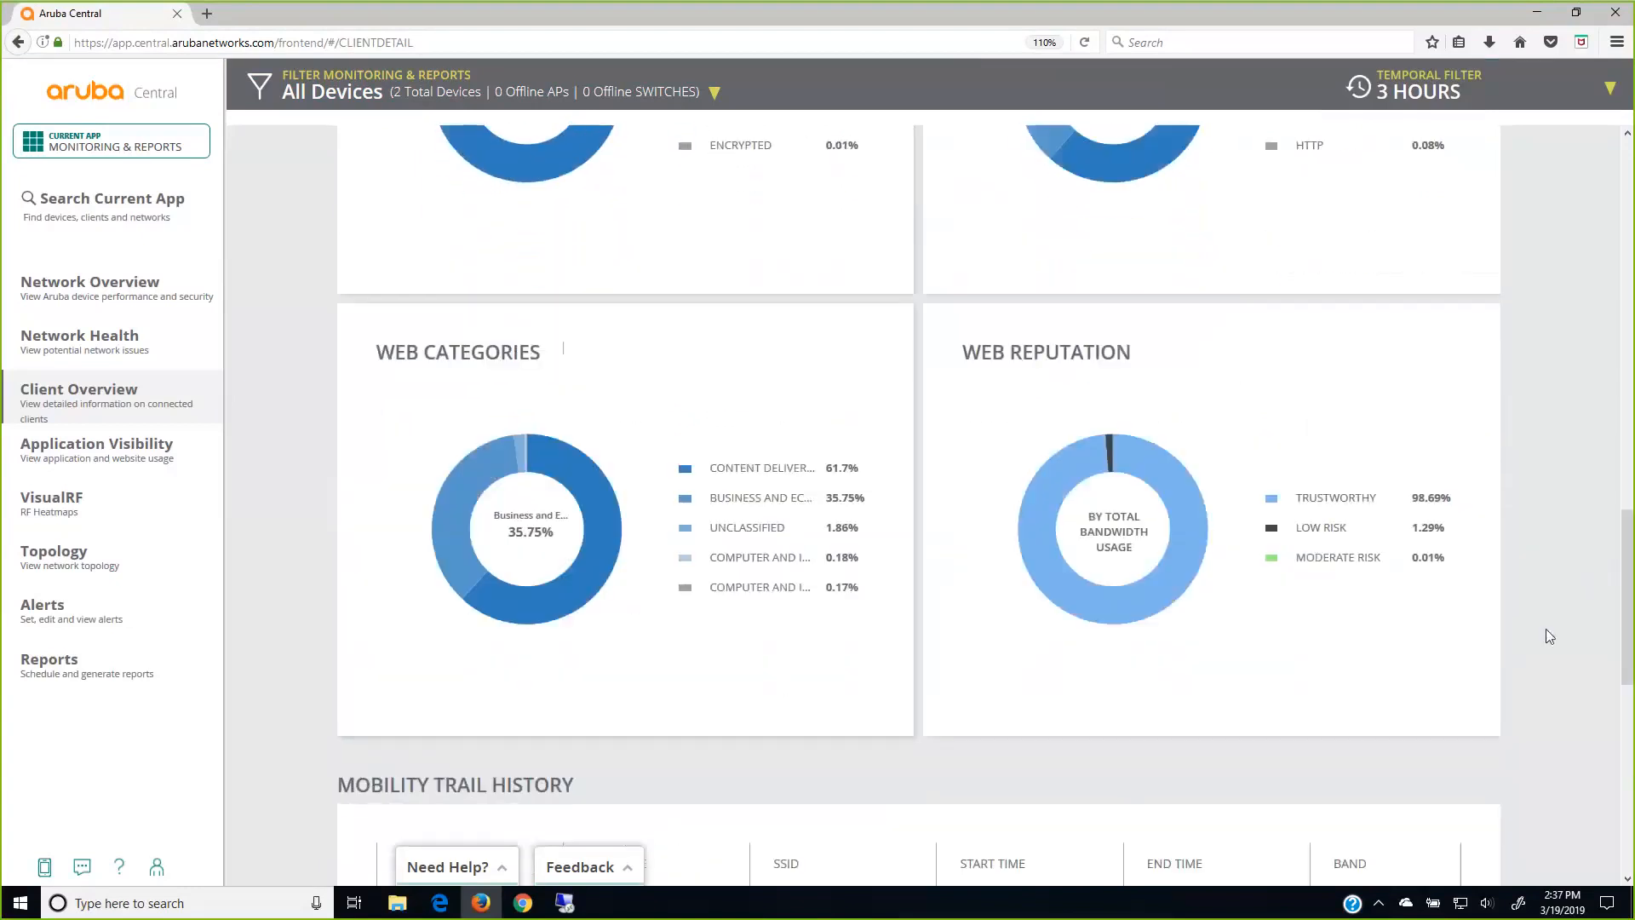
{"action": "left_click_drag", "start_coordinate": [1630, 661], "coordinate": [1632, 834]}
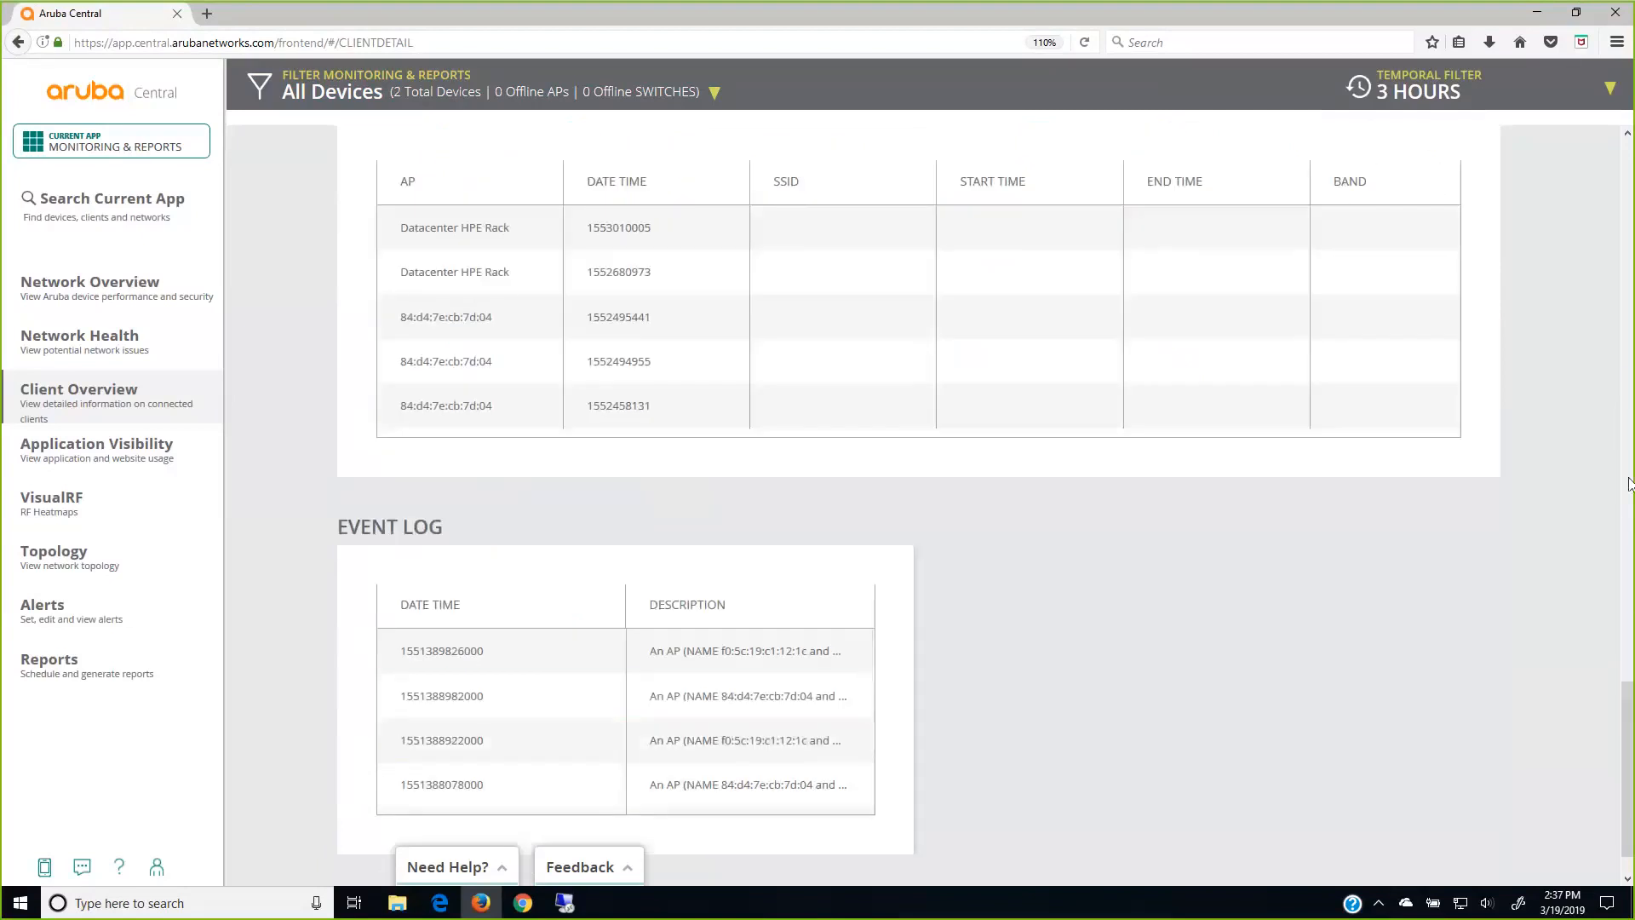
{"action": "left_click_drag", "start_coordinate": [1621, 776], "coordinate": [1631, 208]}
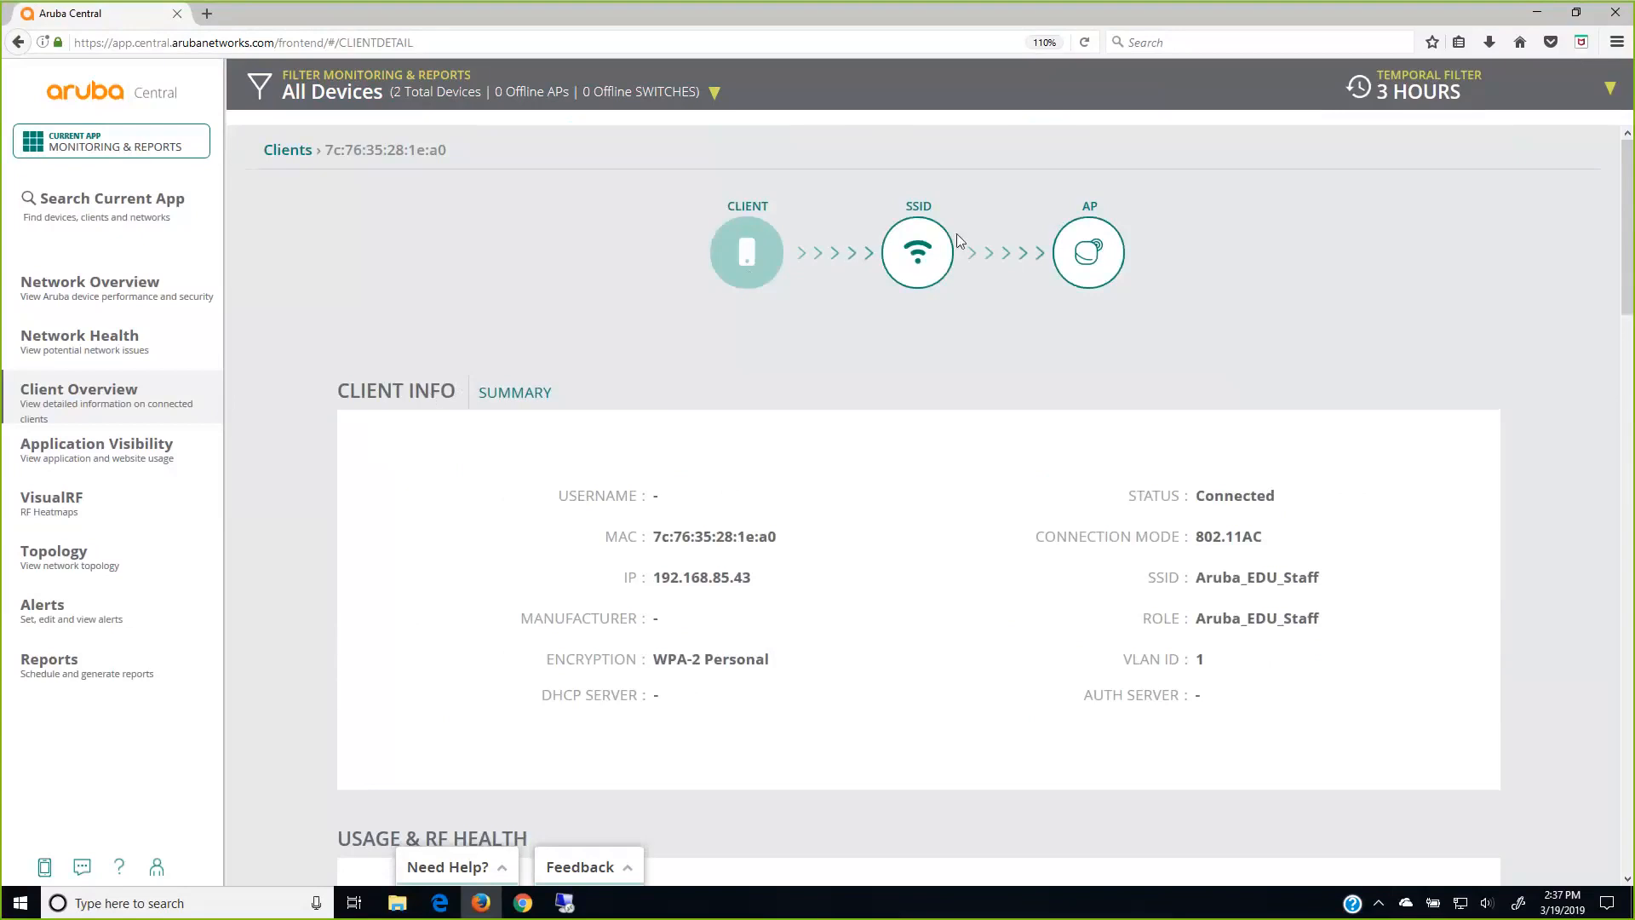
Step: Inspect the radio information of the client's SSID and the device information of its access point
{"action": "left_click", "coordinate": [915, 256]}
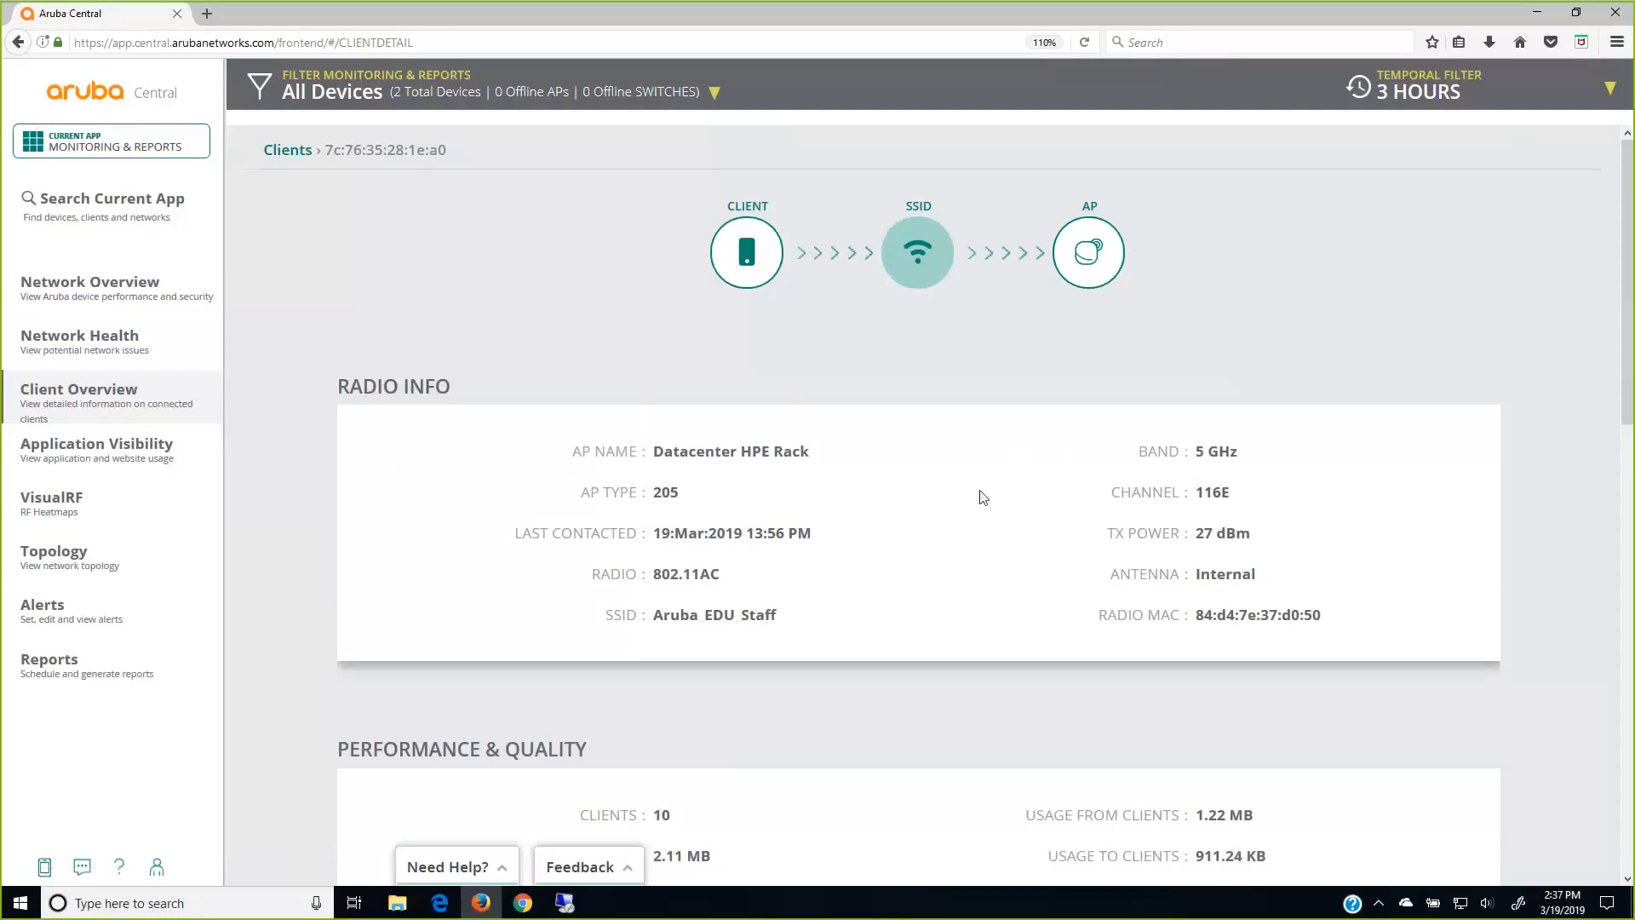
{"action": "left_click_drag", "start_coordinate": [1633, 327], "coordinate": [1632, 245]}
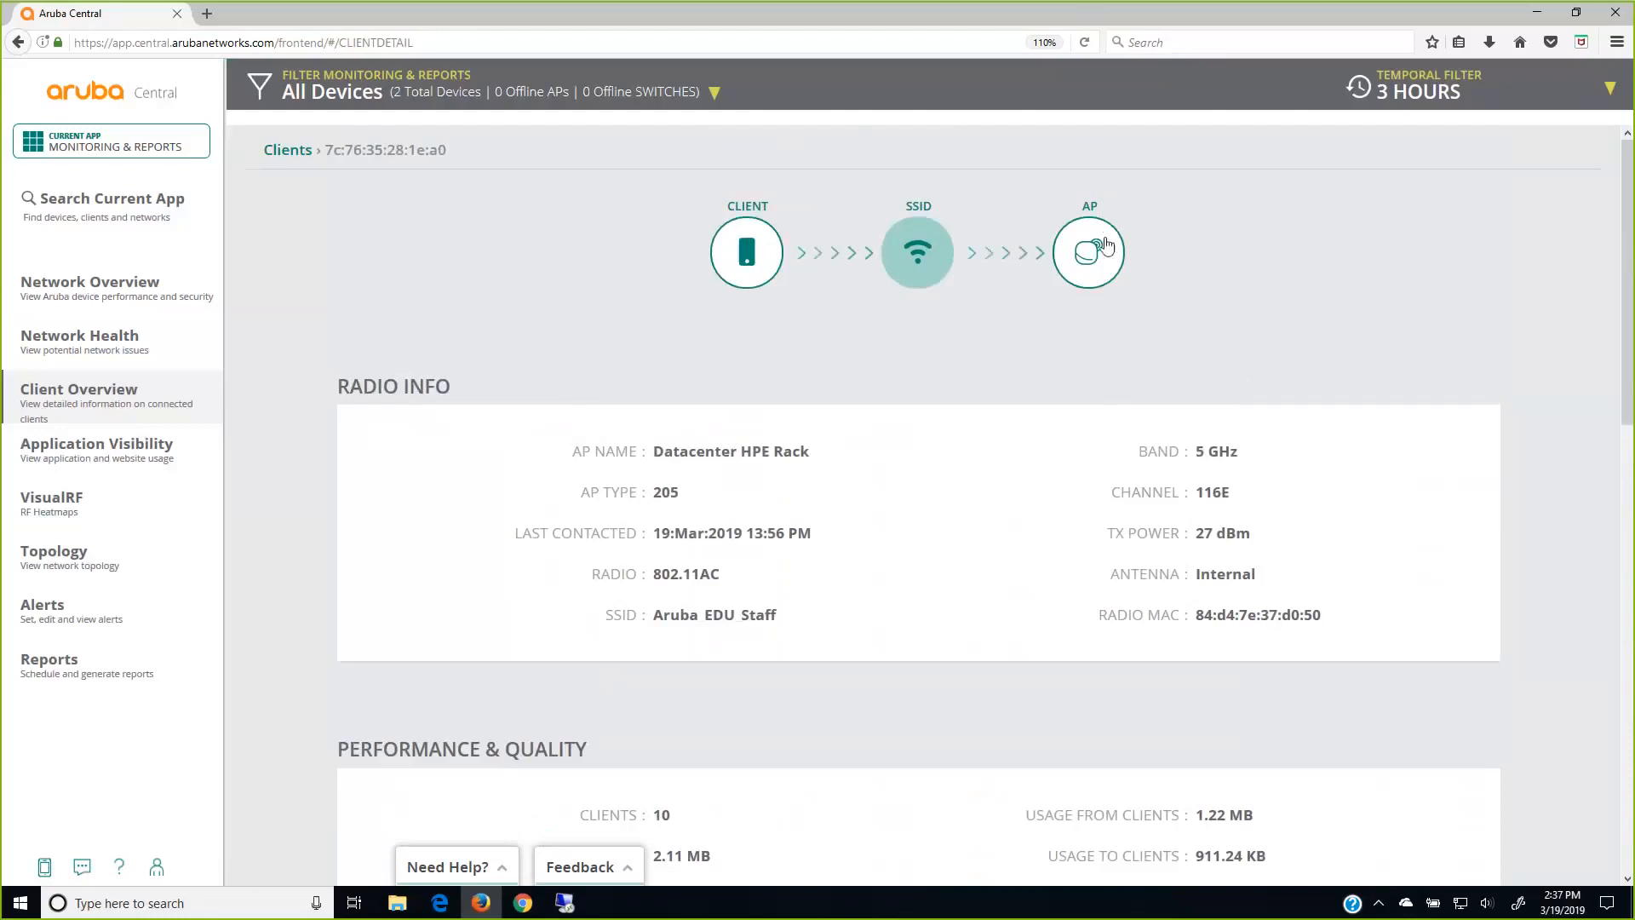
{"action": "left_click", "coordinate": [1089, 255]}
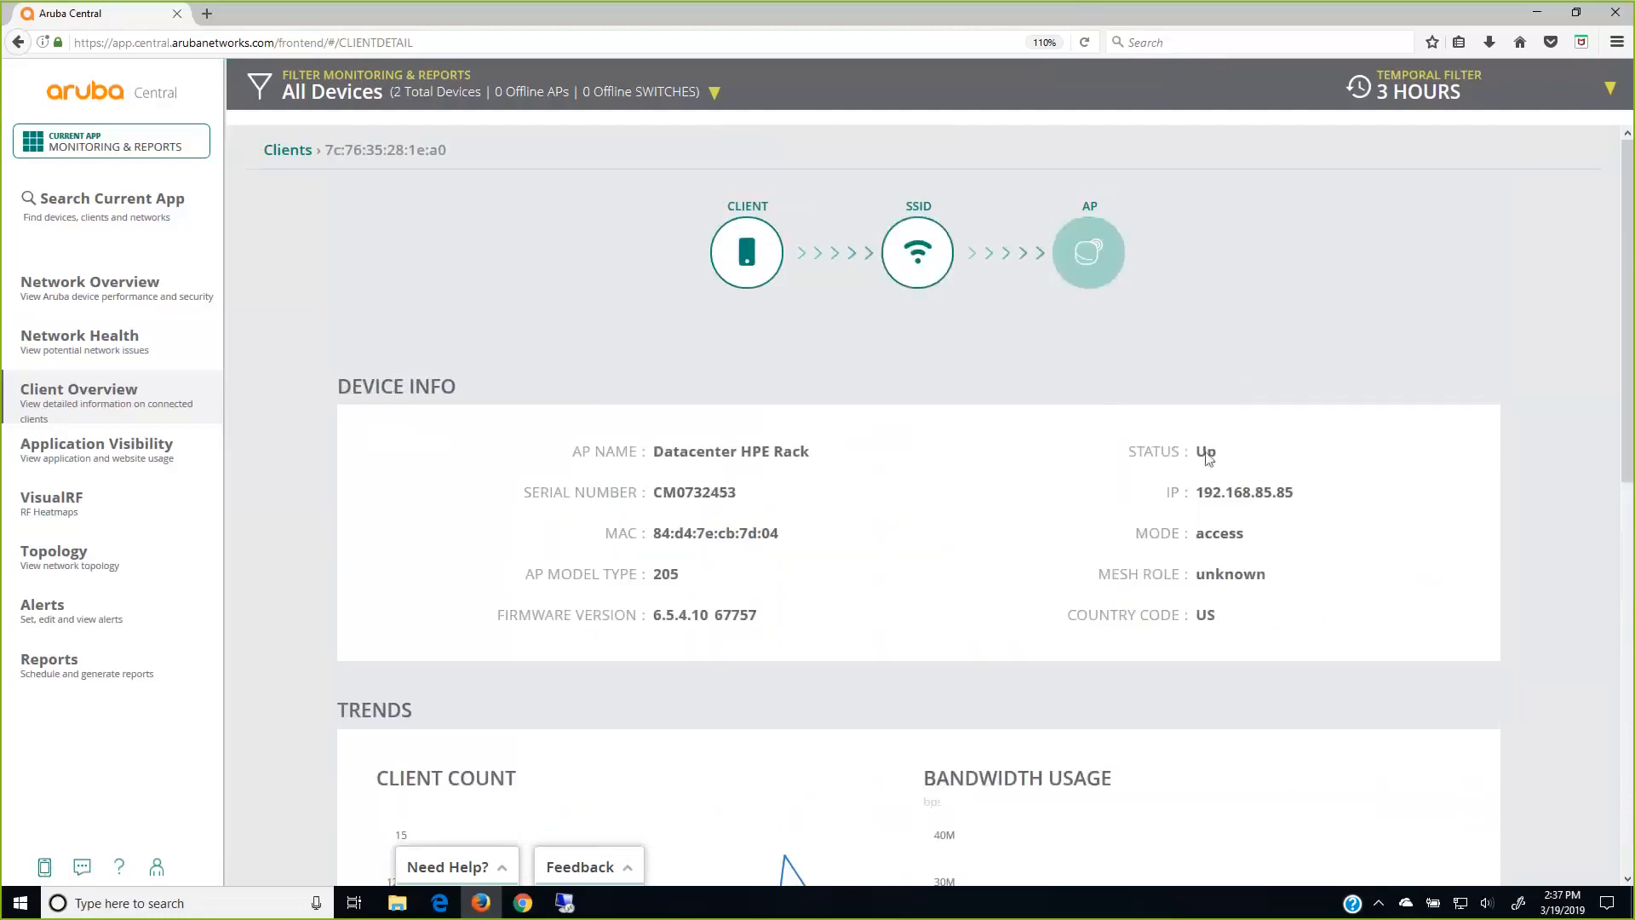
{"action": "mouse_move", "coordinate": [1632, 265]}
{"action": "left_mouse_down"}
{"action": "mouse_move", "coordinate": [1633, 706]}
{"action": "mouse_move", "coordinate": [1631, 243]}
{"action": "left_mouse_up"}
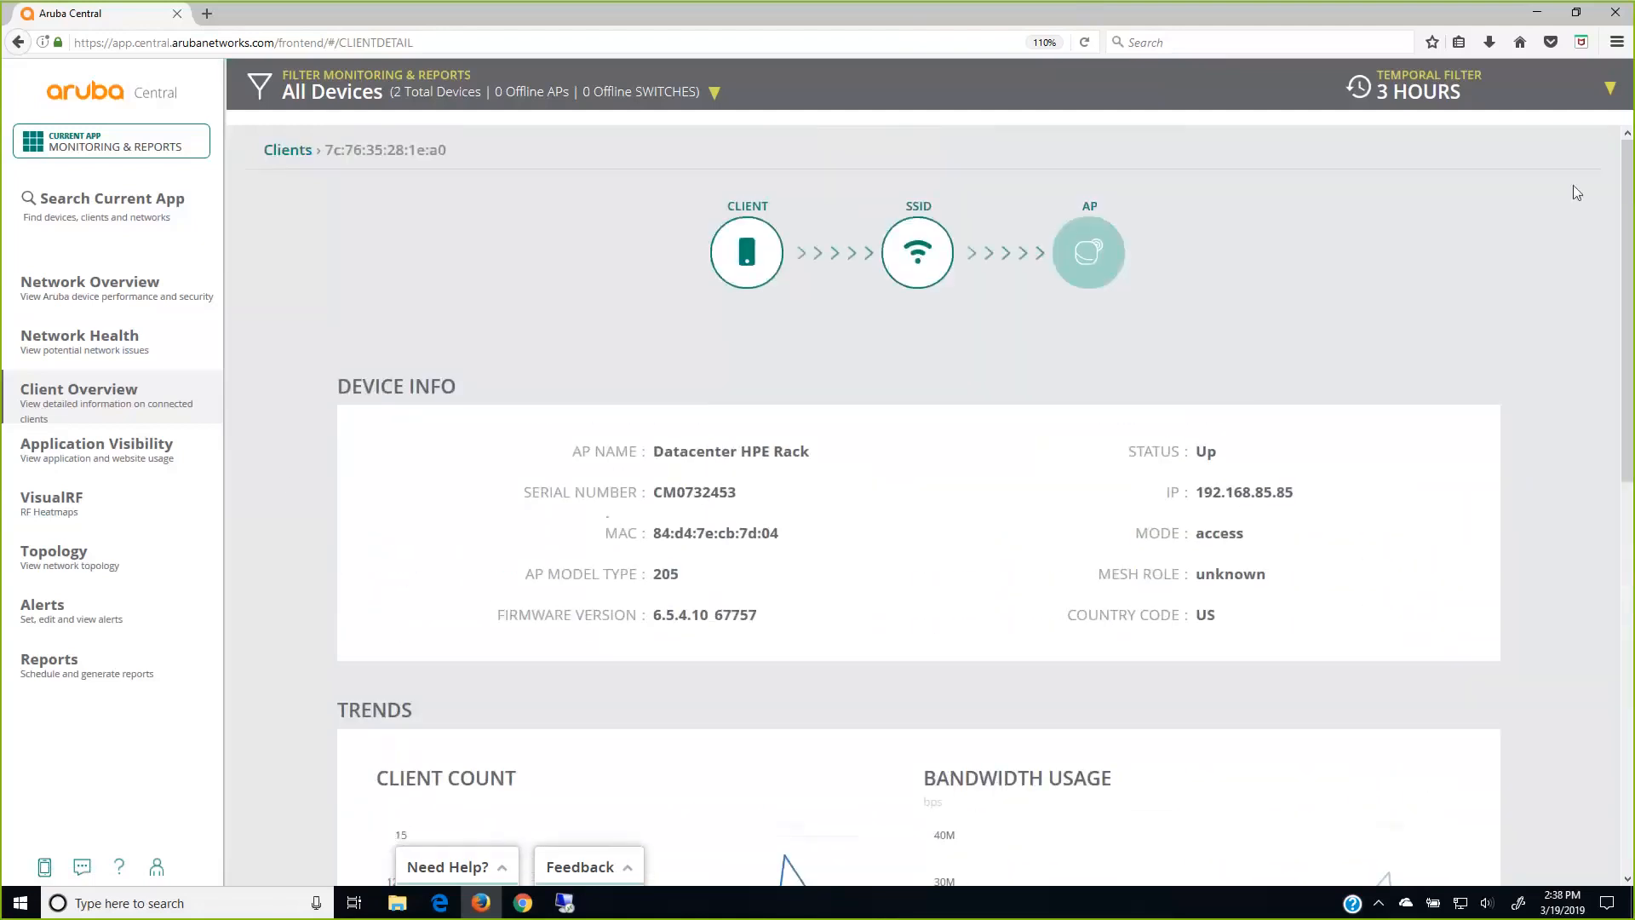
Step: Return to the network overview, open the Classroom BTC access point and examine its bandwidth, client count and application usage
{"action": "left_click", "coordinate": [116, 298]}
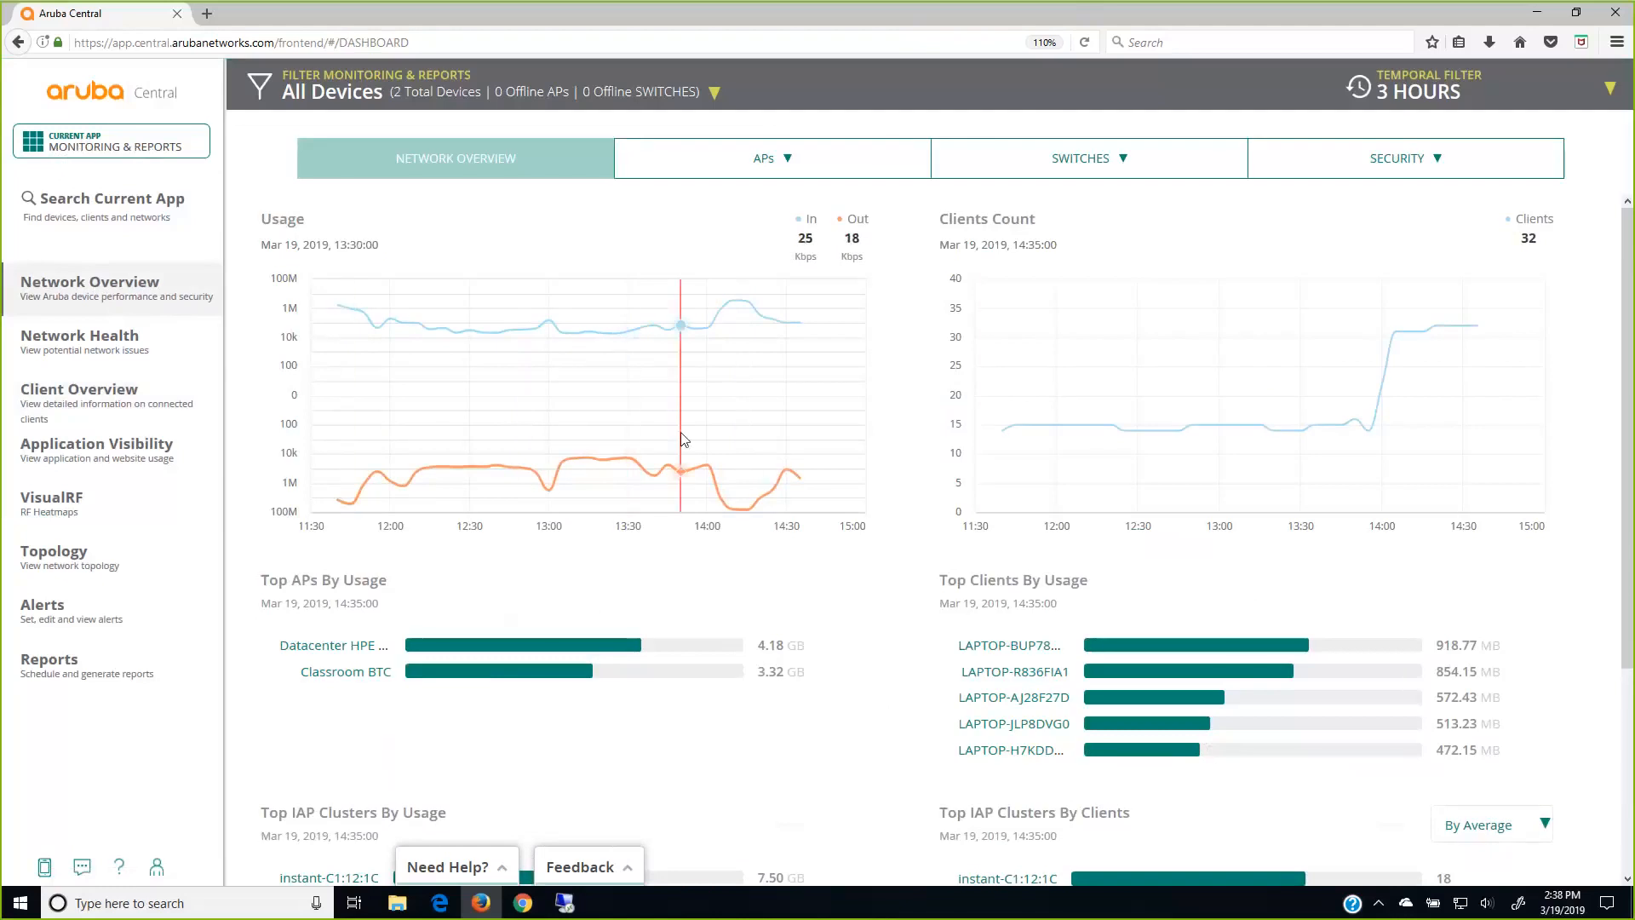
{"action": "left_click", "coordinate": [786, 165]}
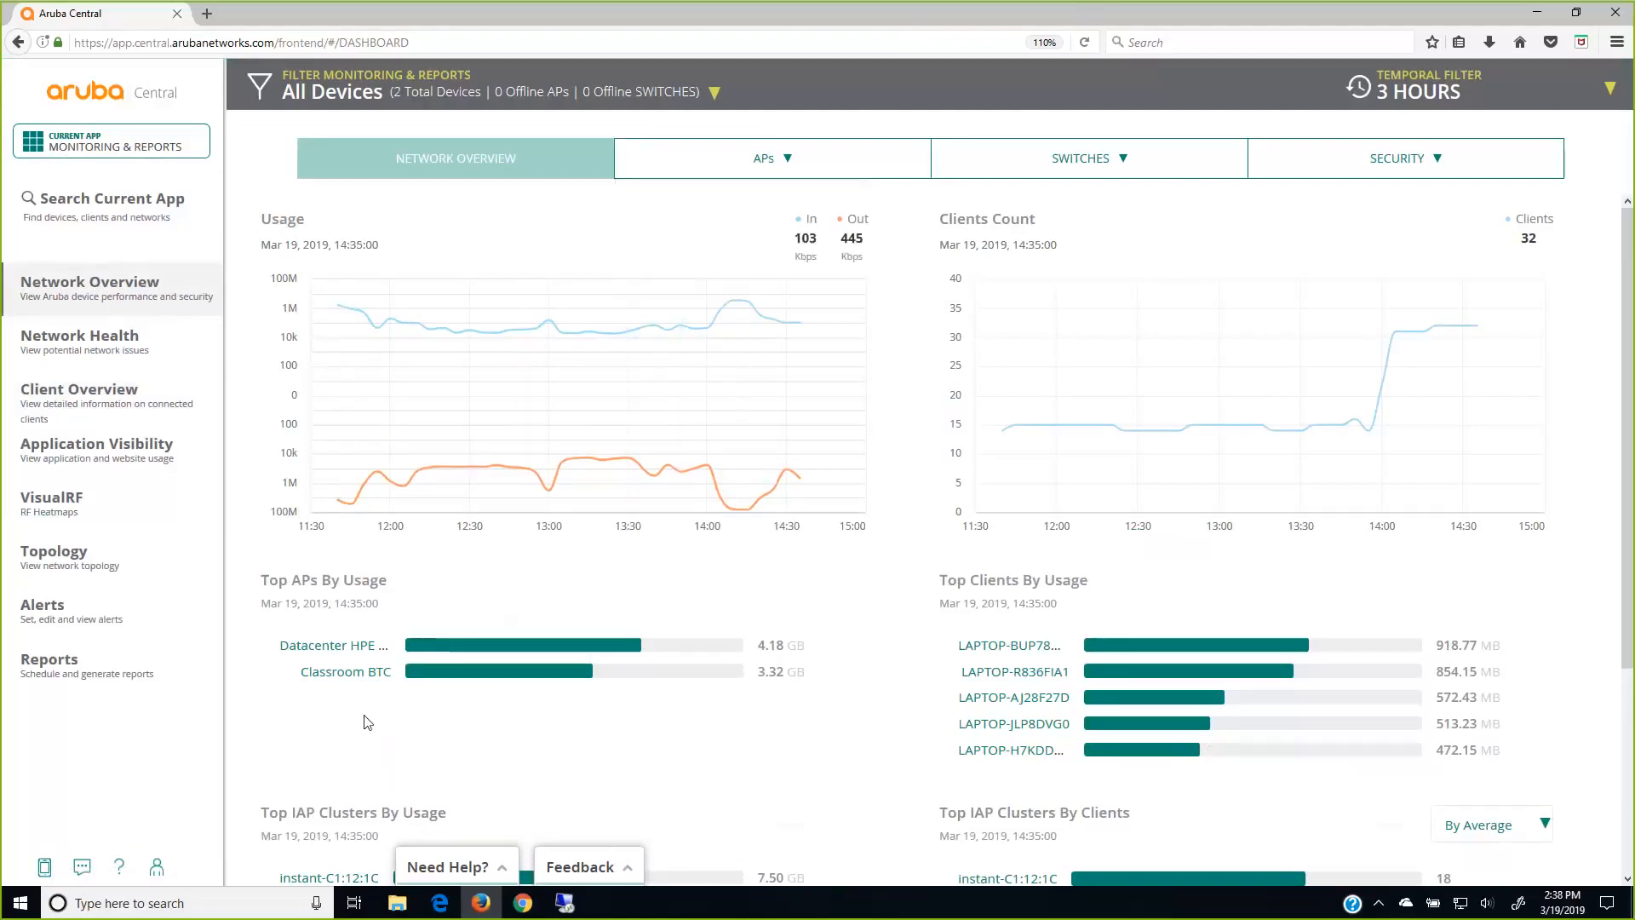
{"action": "left_click", "coordinate": [344, 672]}
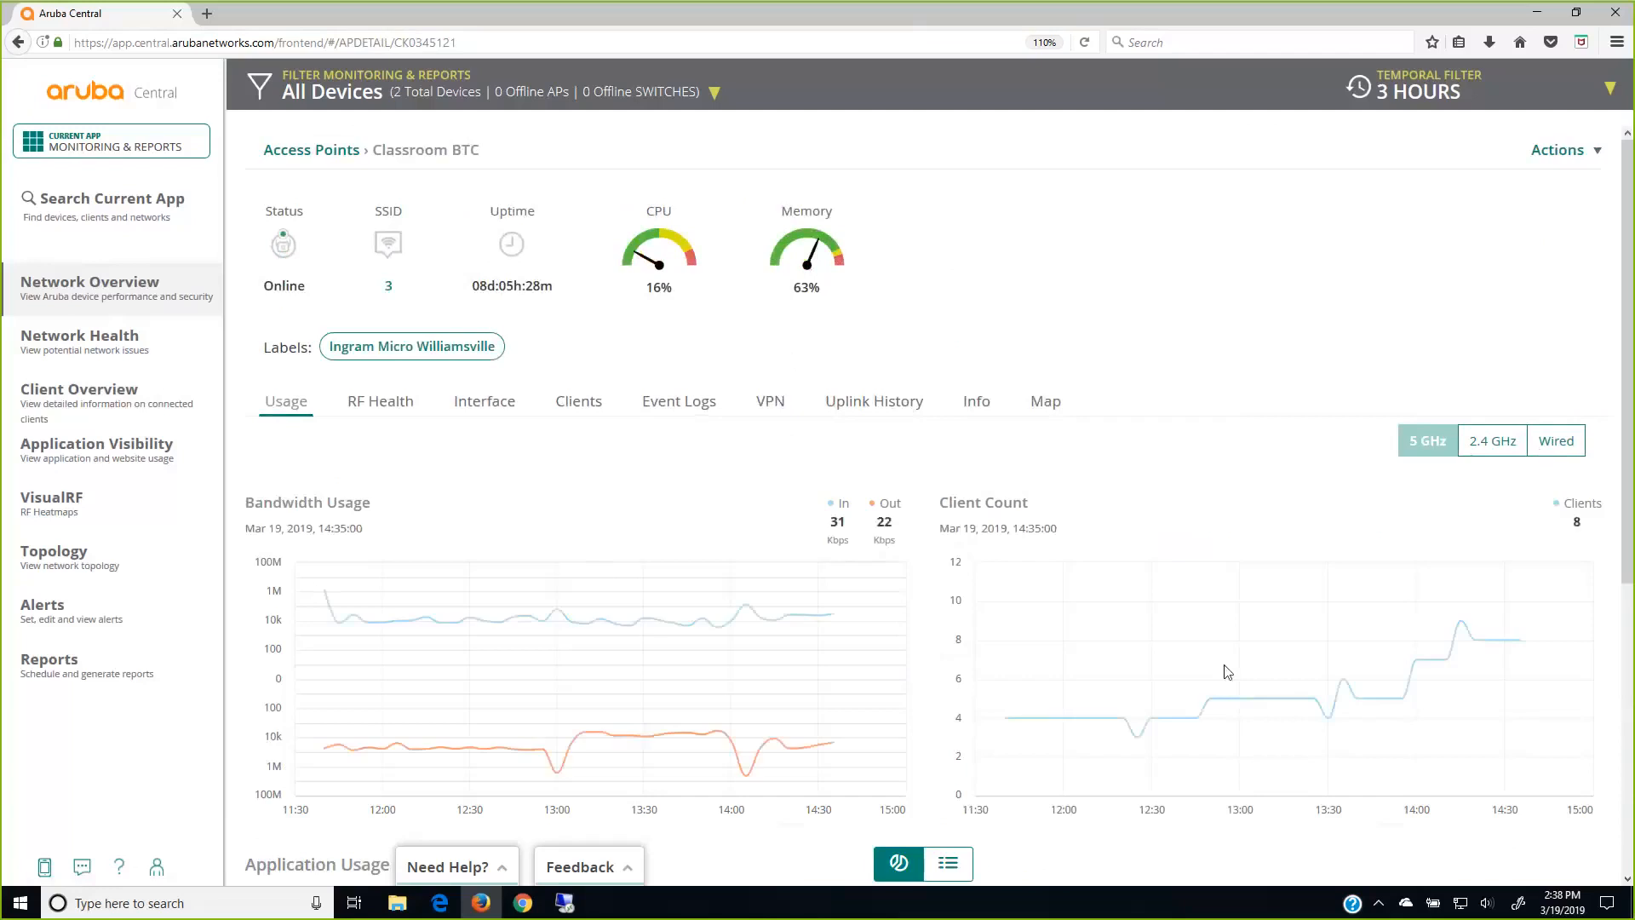
{"action": "left_click_drag", "start_coordinate": [1633, 396], "coordinate": [1633, 685]}
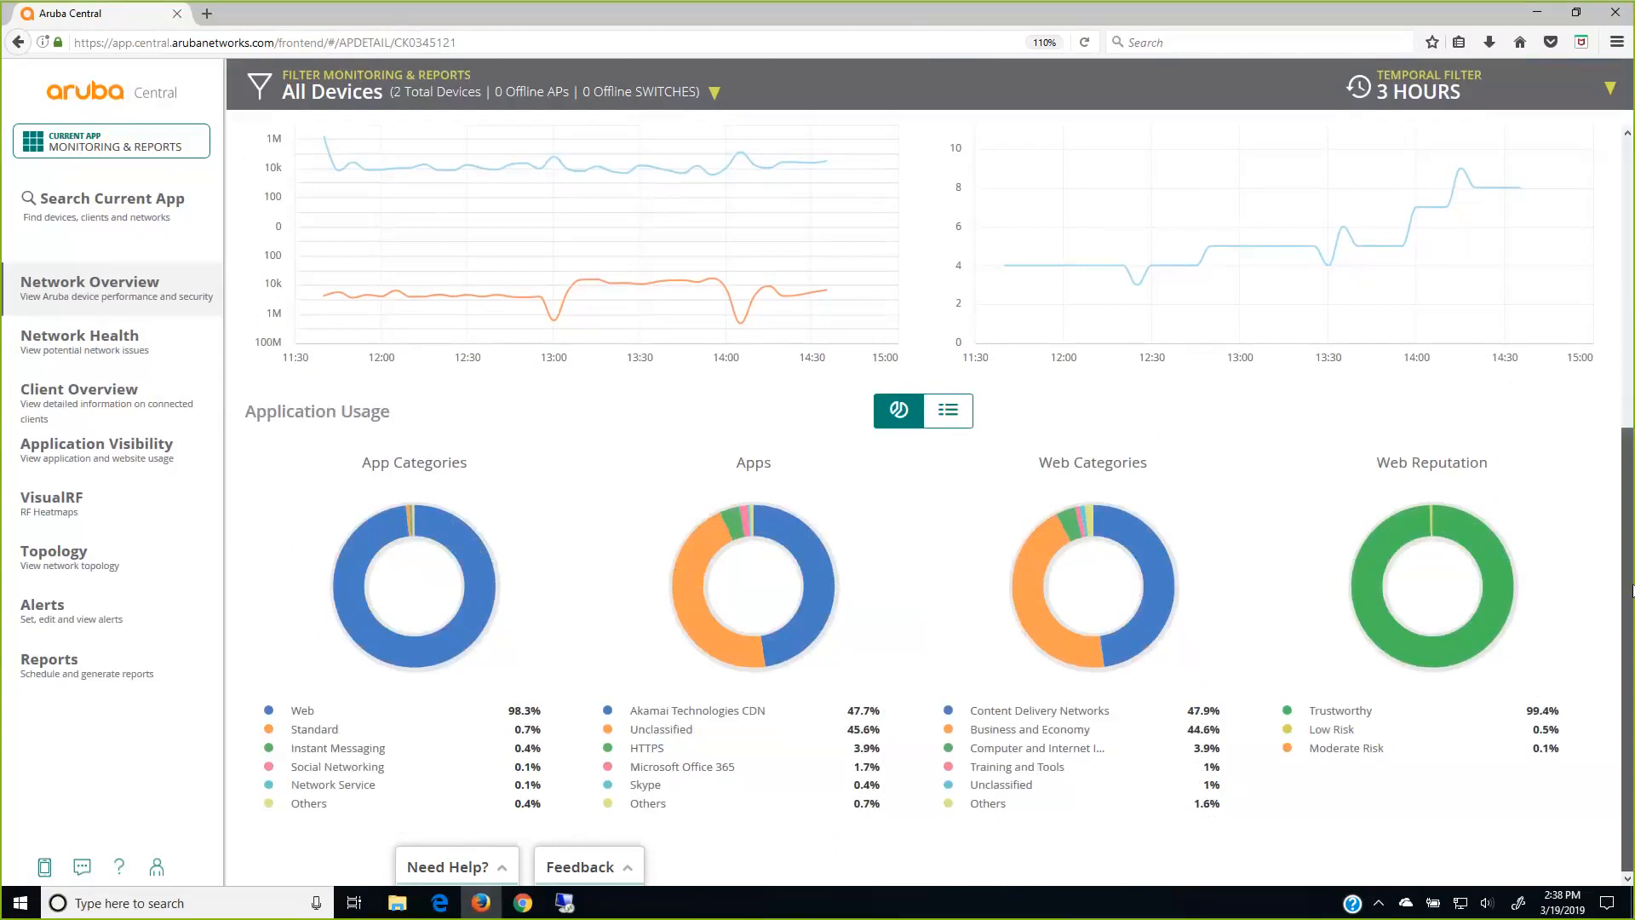
{"action": "left_click_drag", "start_coordinate": [1628, 586], "coordinate": [1632, 213]}
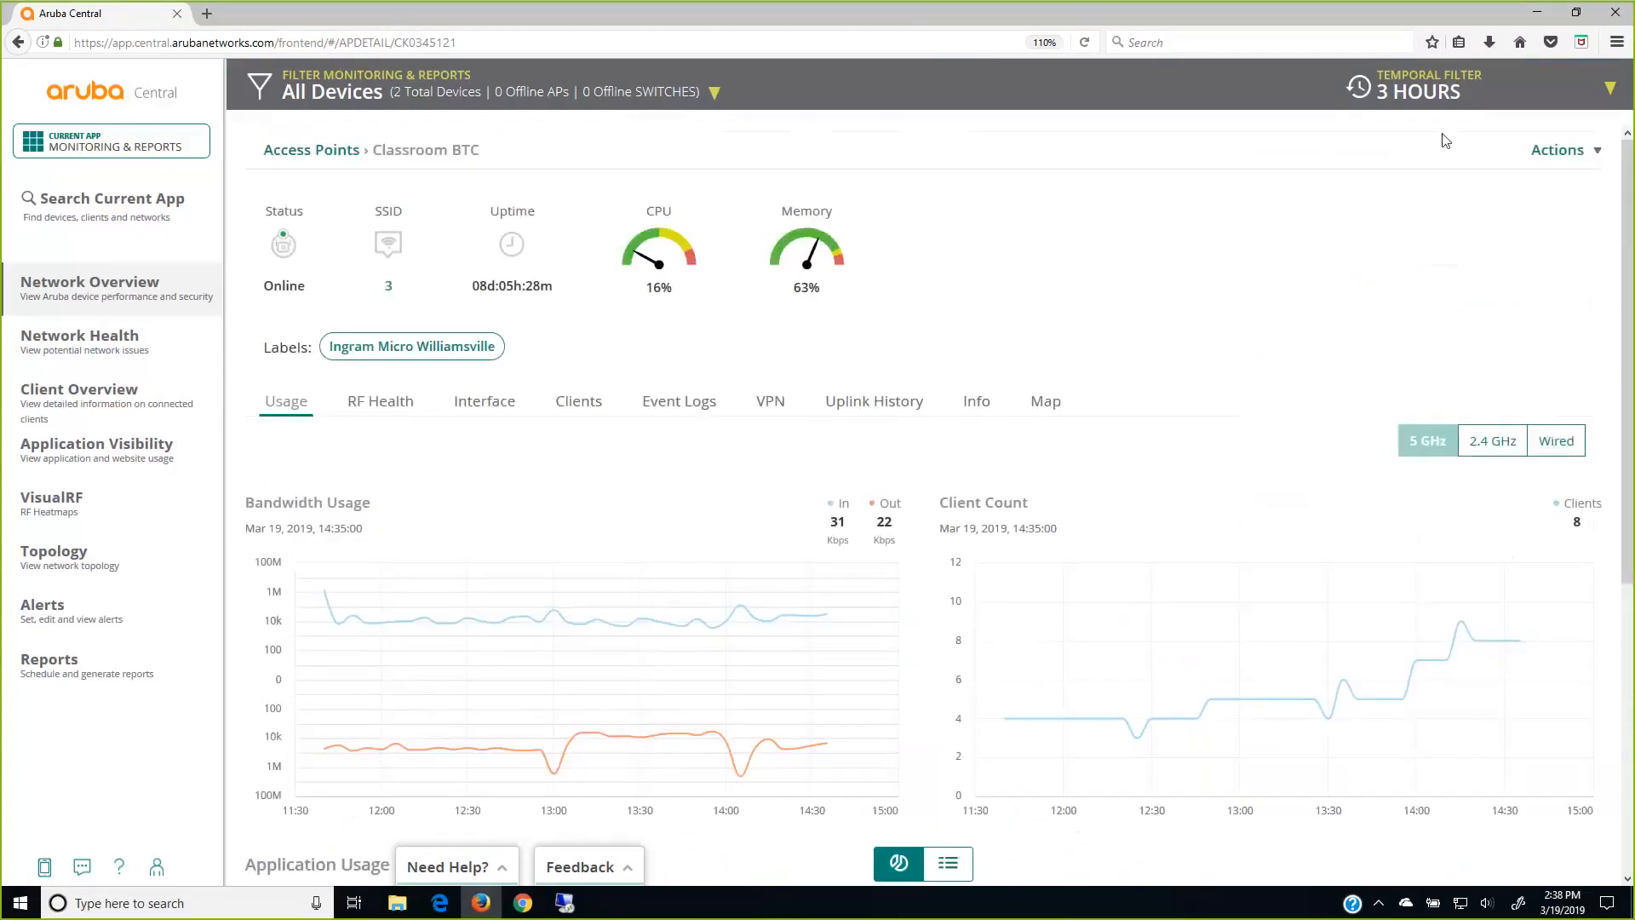
Step: Set the temporal filter to 1 Week for the Classroom BTC usage charts
{"action": "left_click", "coordinate": [1407, 99]}
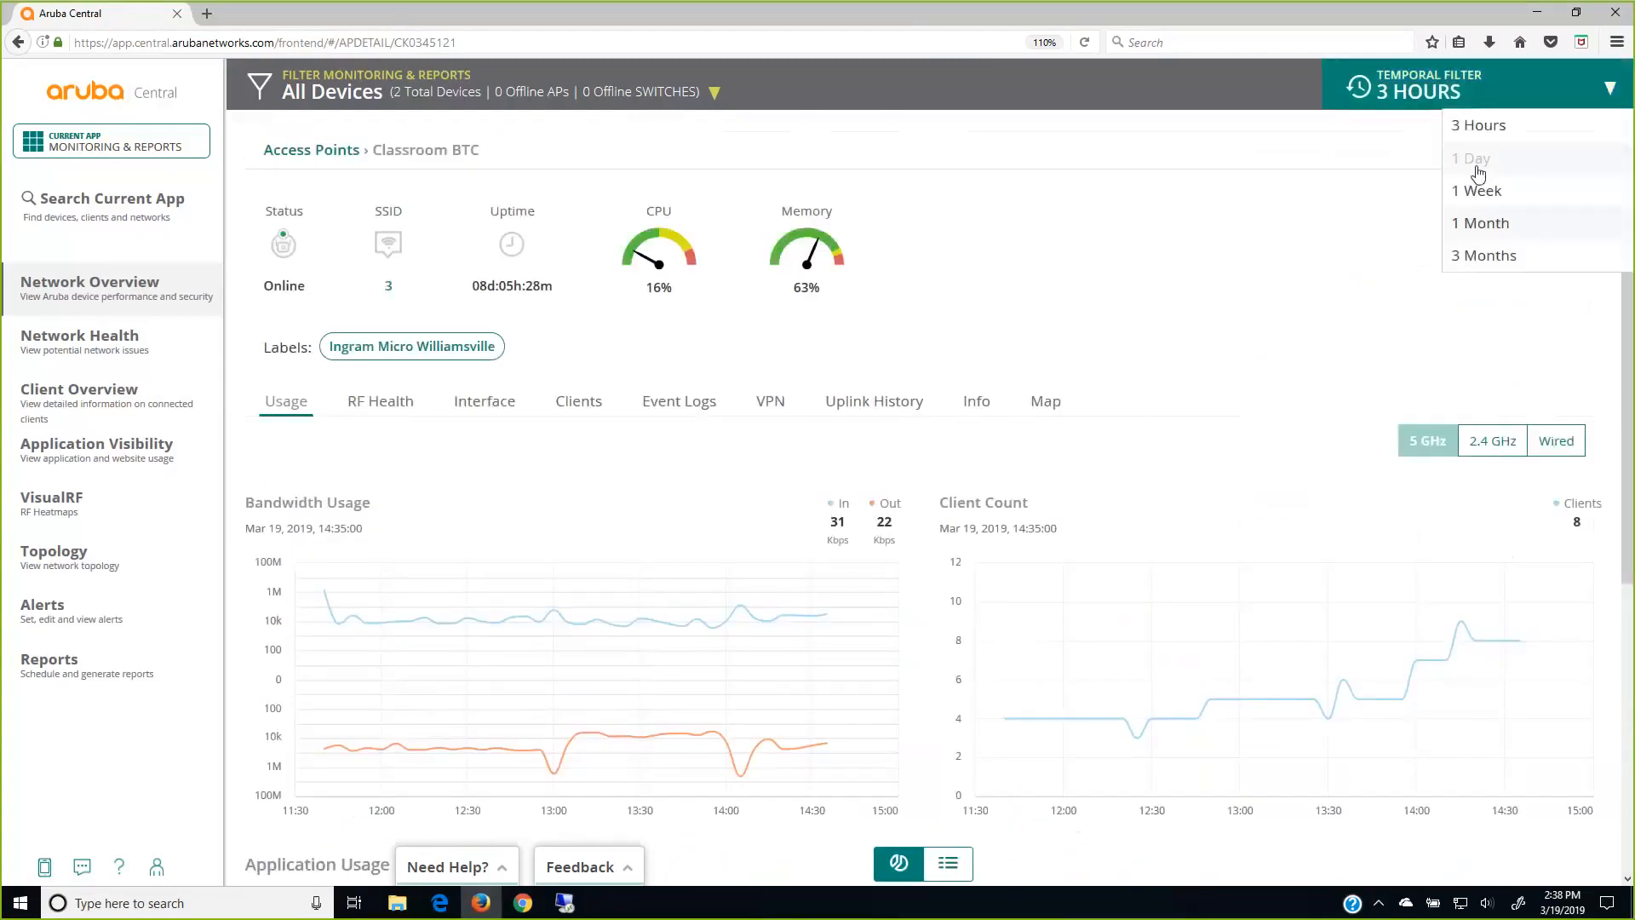
{"action": "left_click", "coordinate": [1481, 192]}
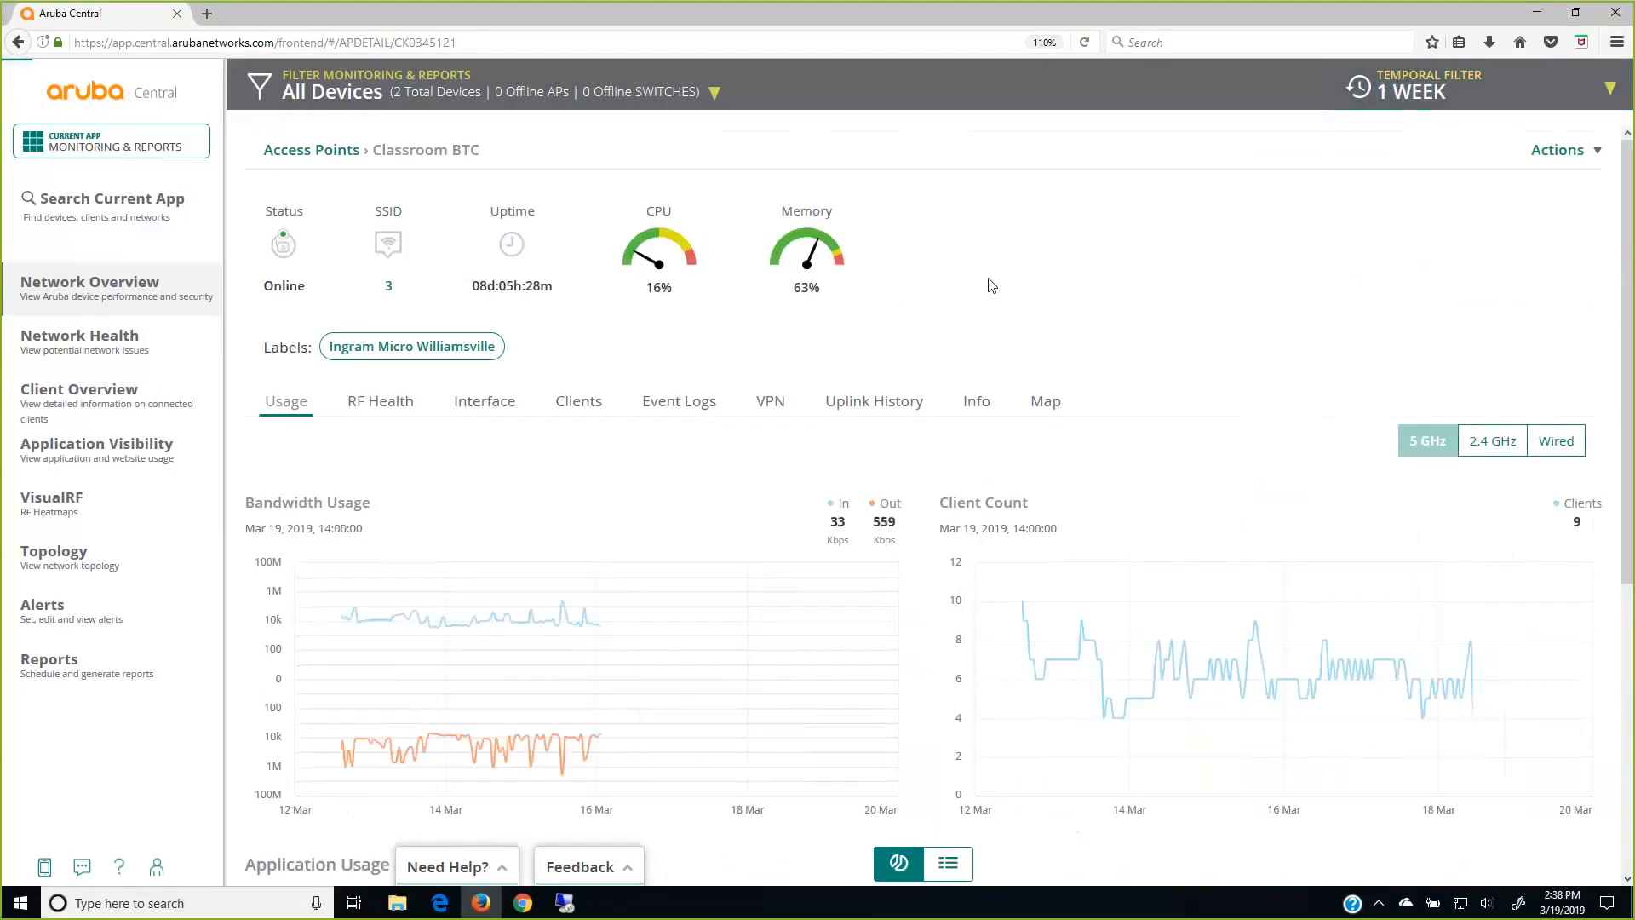
{"action": "scroll", "coordinate": [1633, 404], "scroll_direction": "down", "scroll_amount": 2}
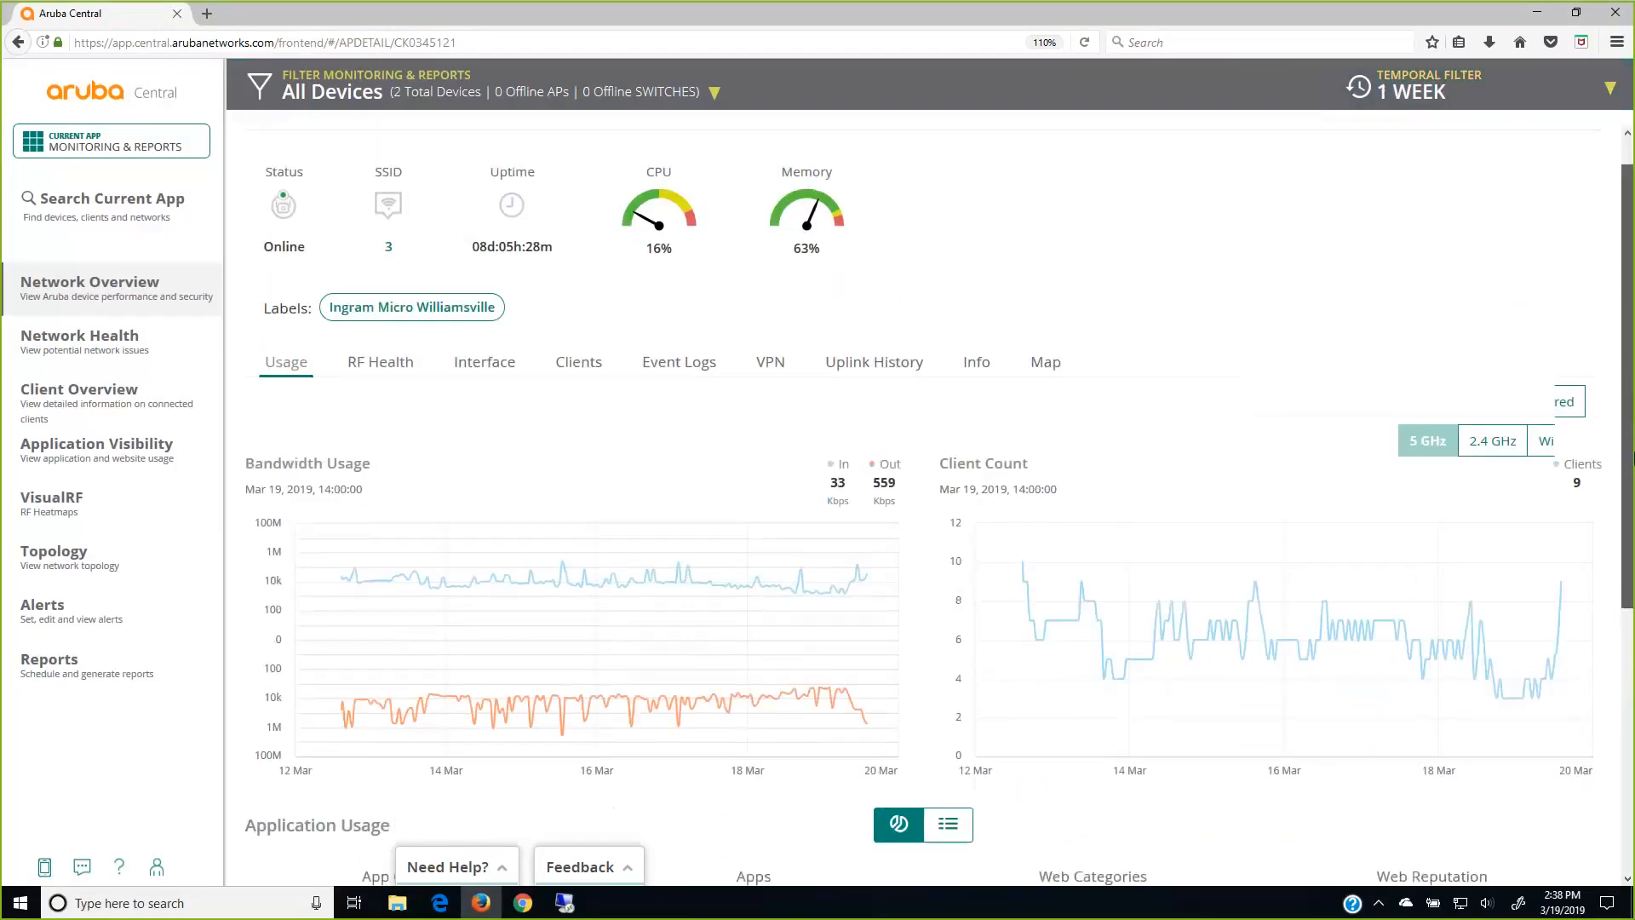
{"action": "scroll", "coordinate": [1633, 404], "scroll_direction": "up", "scroll_amount": 2}
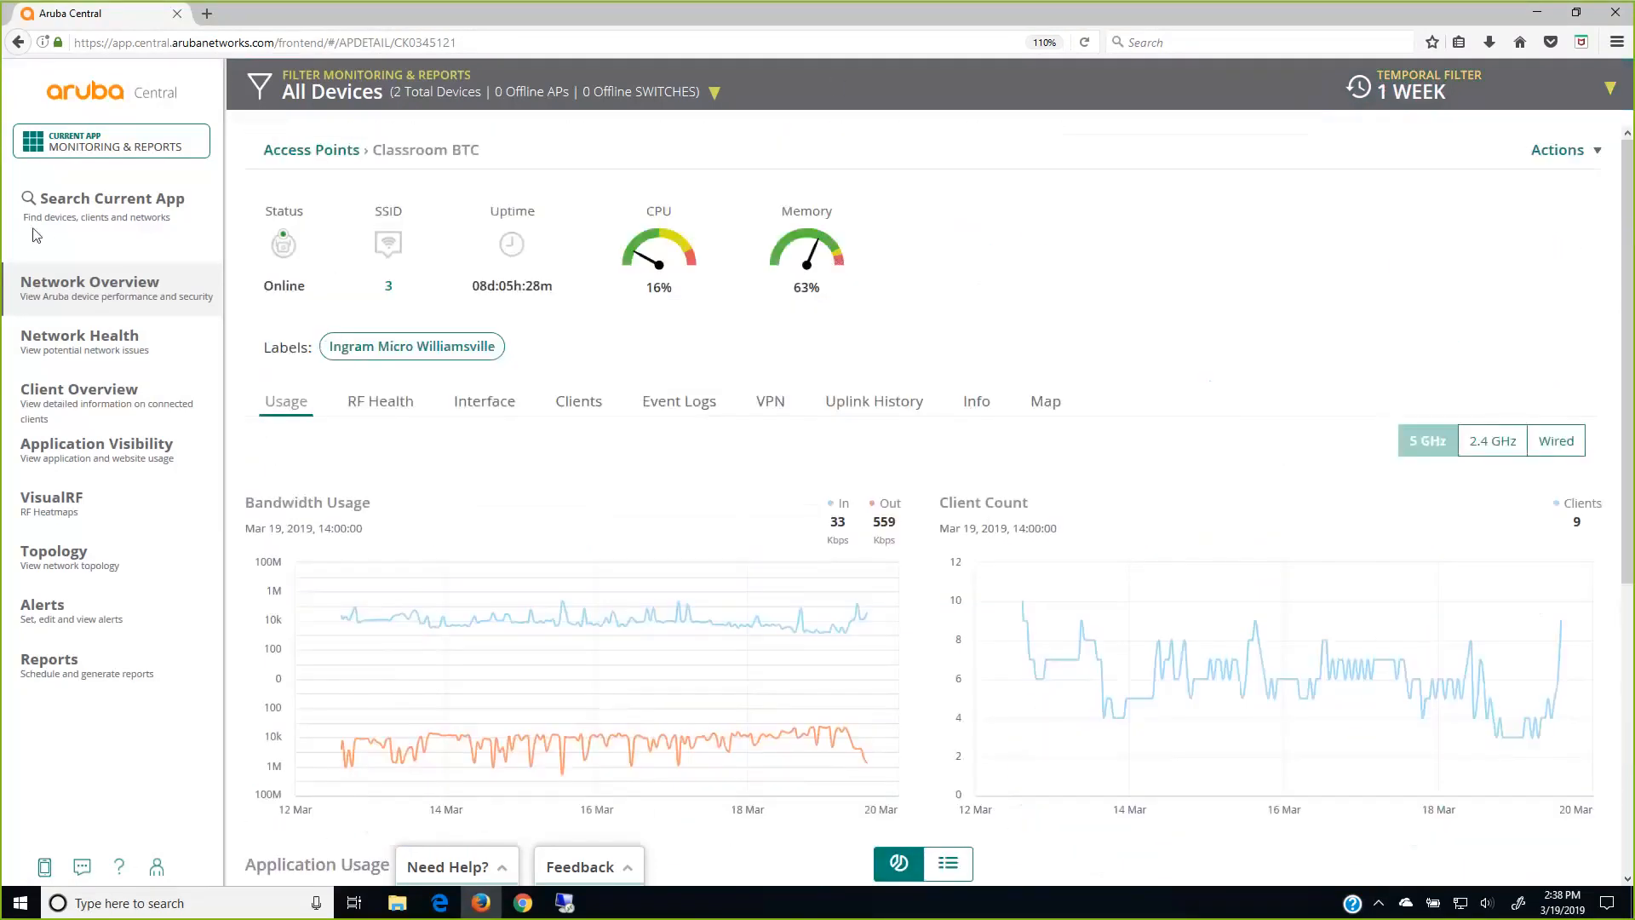
Step: Go back to the network overview and open the Intrusion Detection security view
{"action": "left_click", "coordinate": [78, 298]}
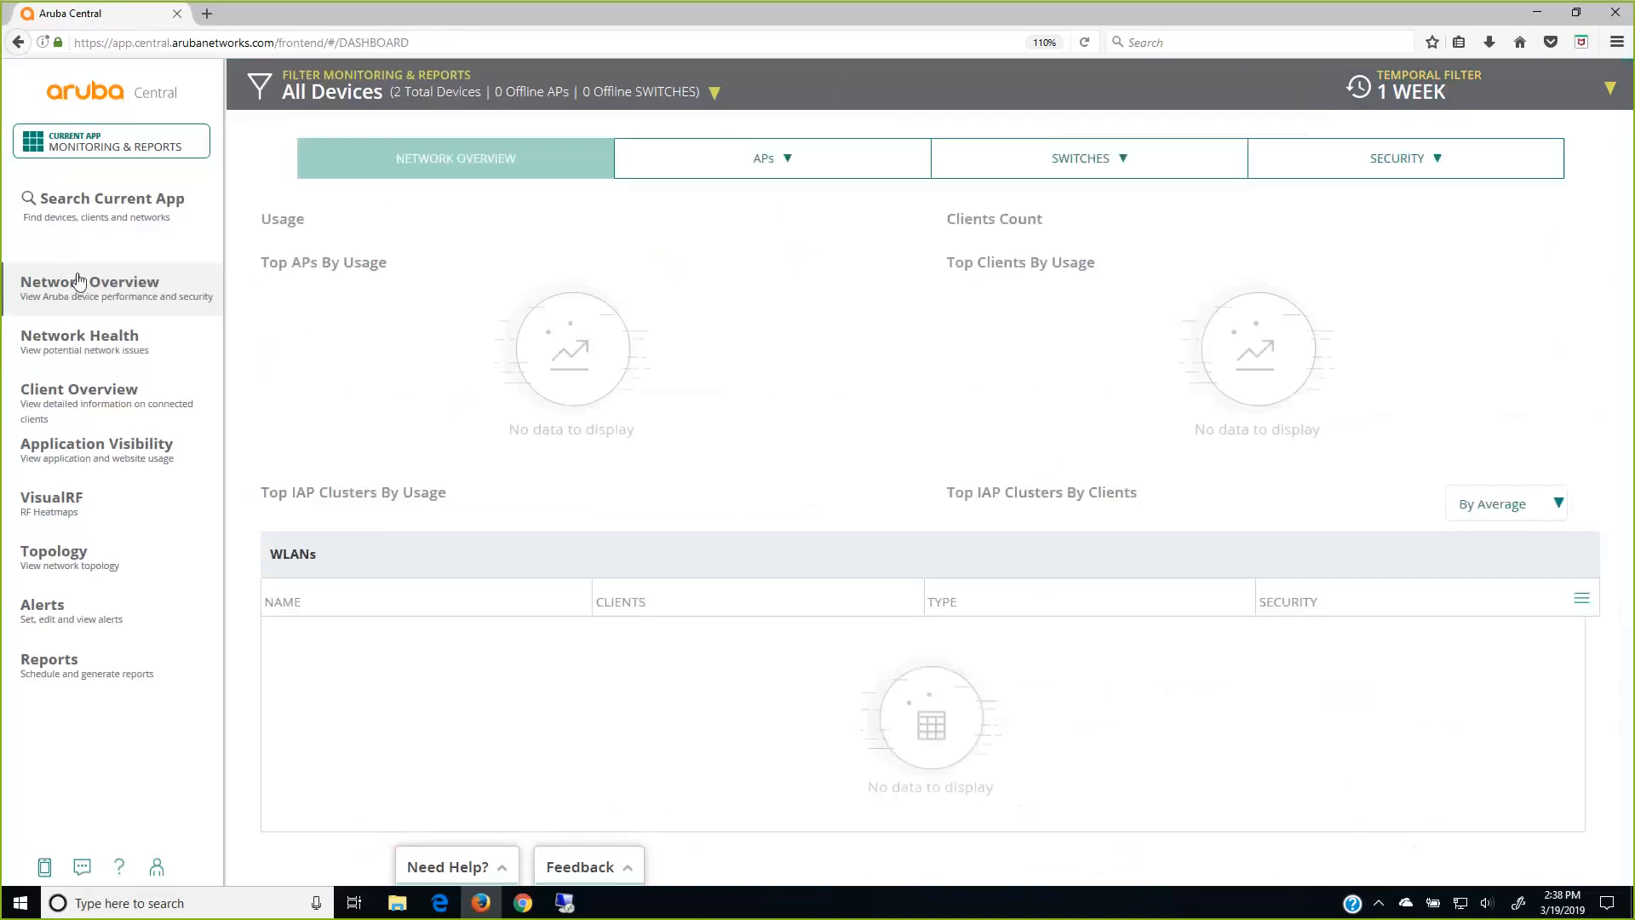
{"action": "left_click", "coordinate": [1362, 156]}
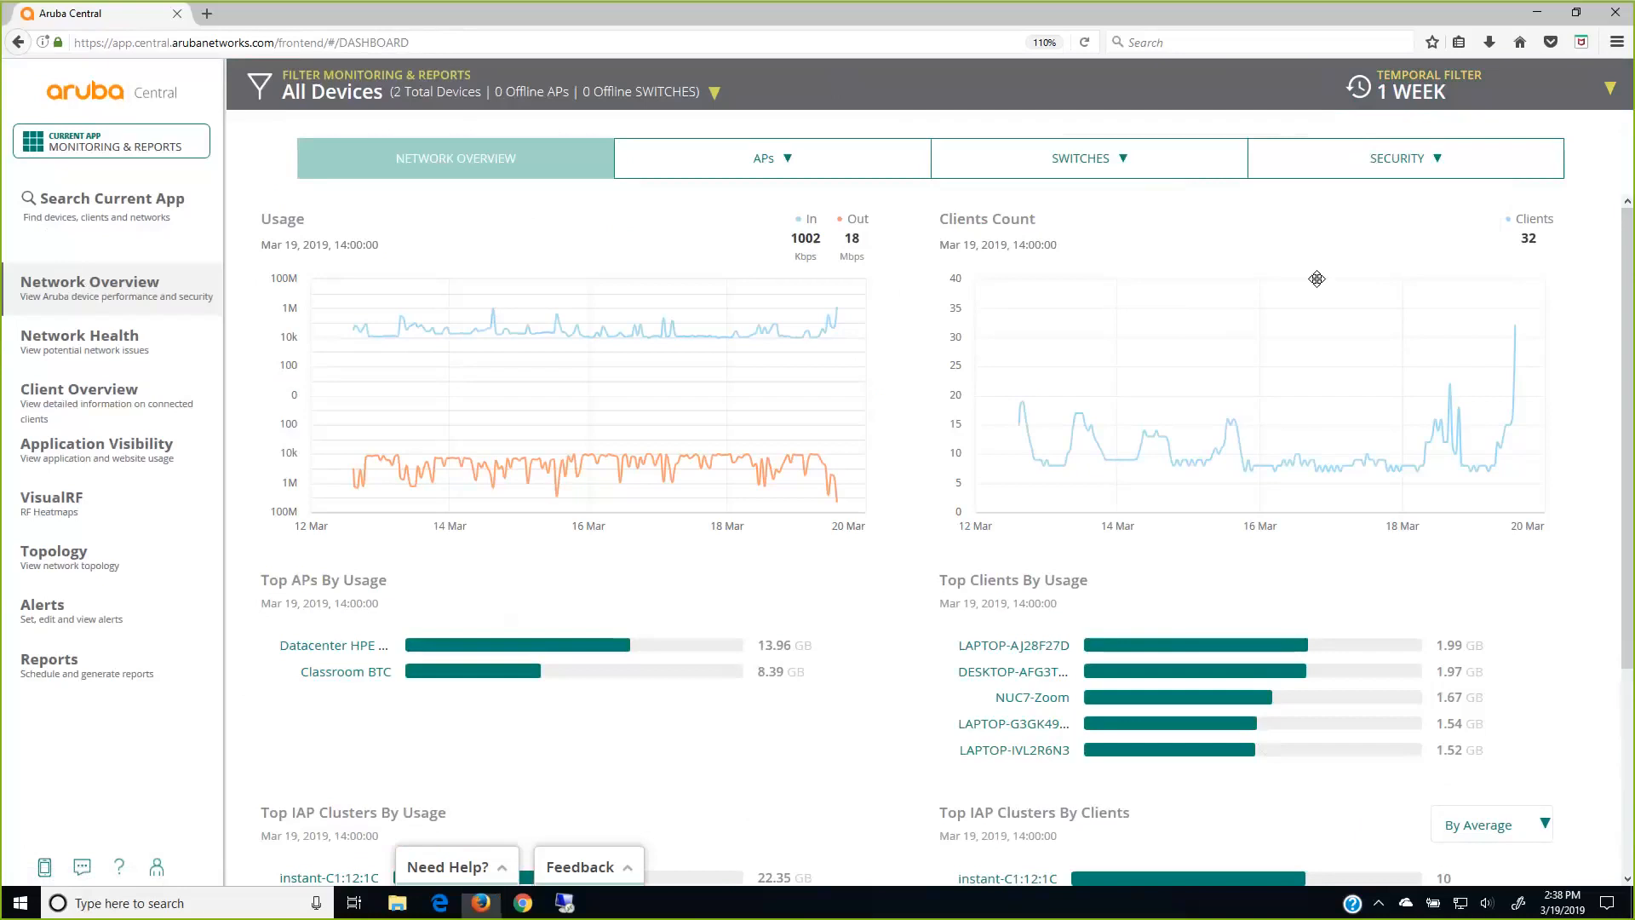
{"action": "mouse_move", "coordinate": [1366, 166]}
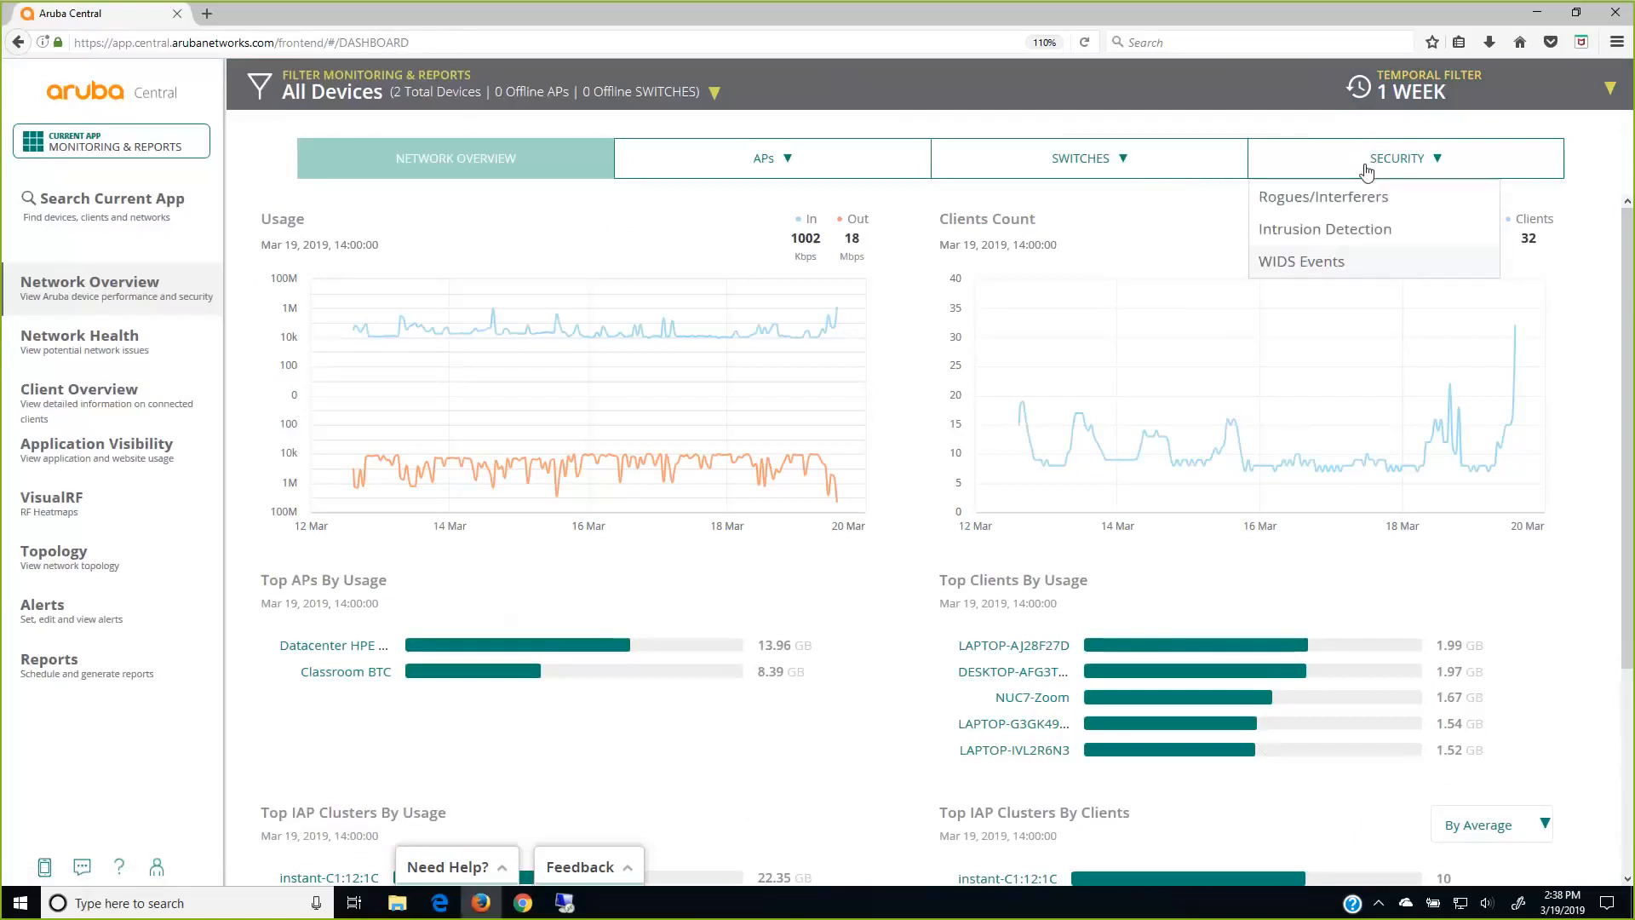
{"action": "left_click", "coordinate": [1305, 232]}
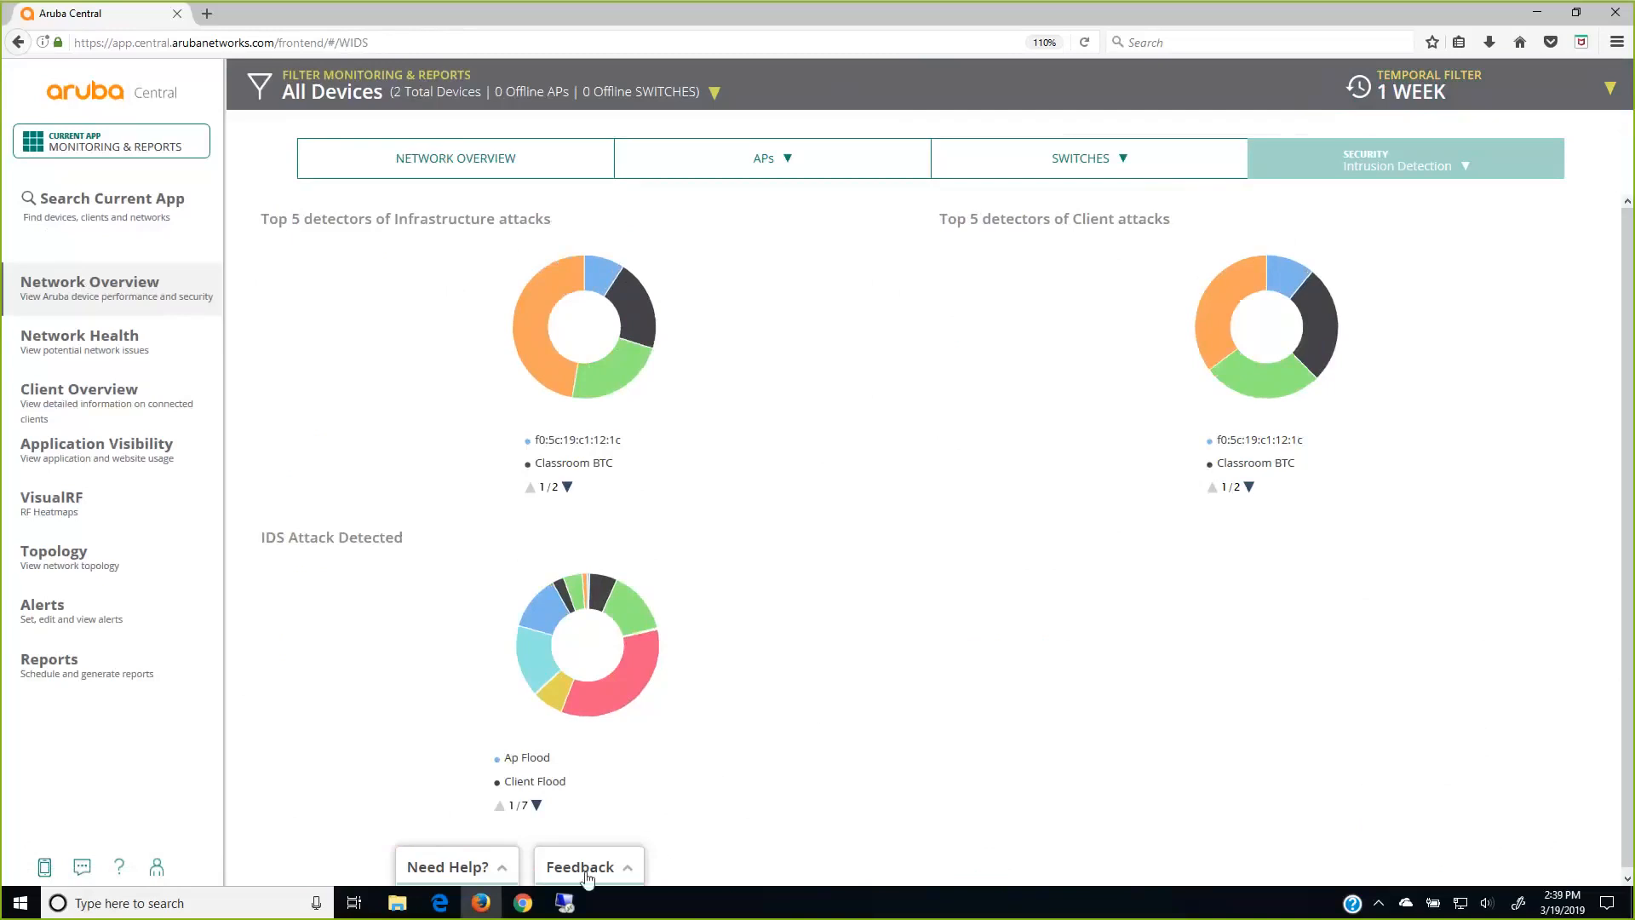
Step: Switch to the Remote Desktop session and test its internet access by loading the Chrome Web Store in Chrome
{"action": "left_click", "coordinate": [564, 903]}
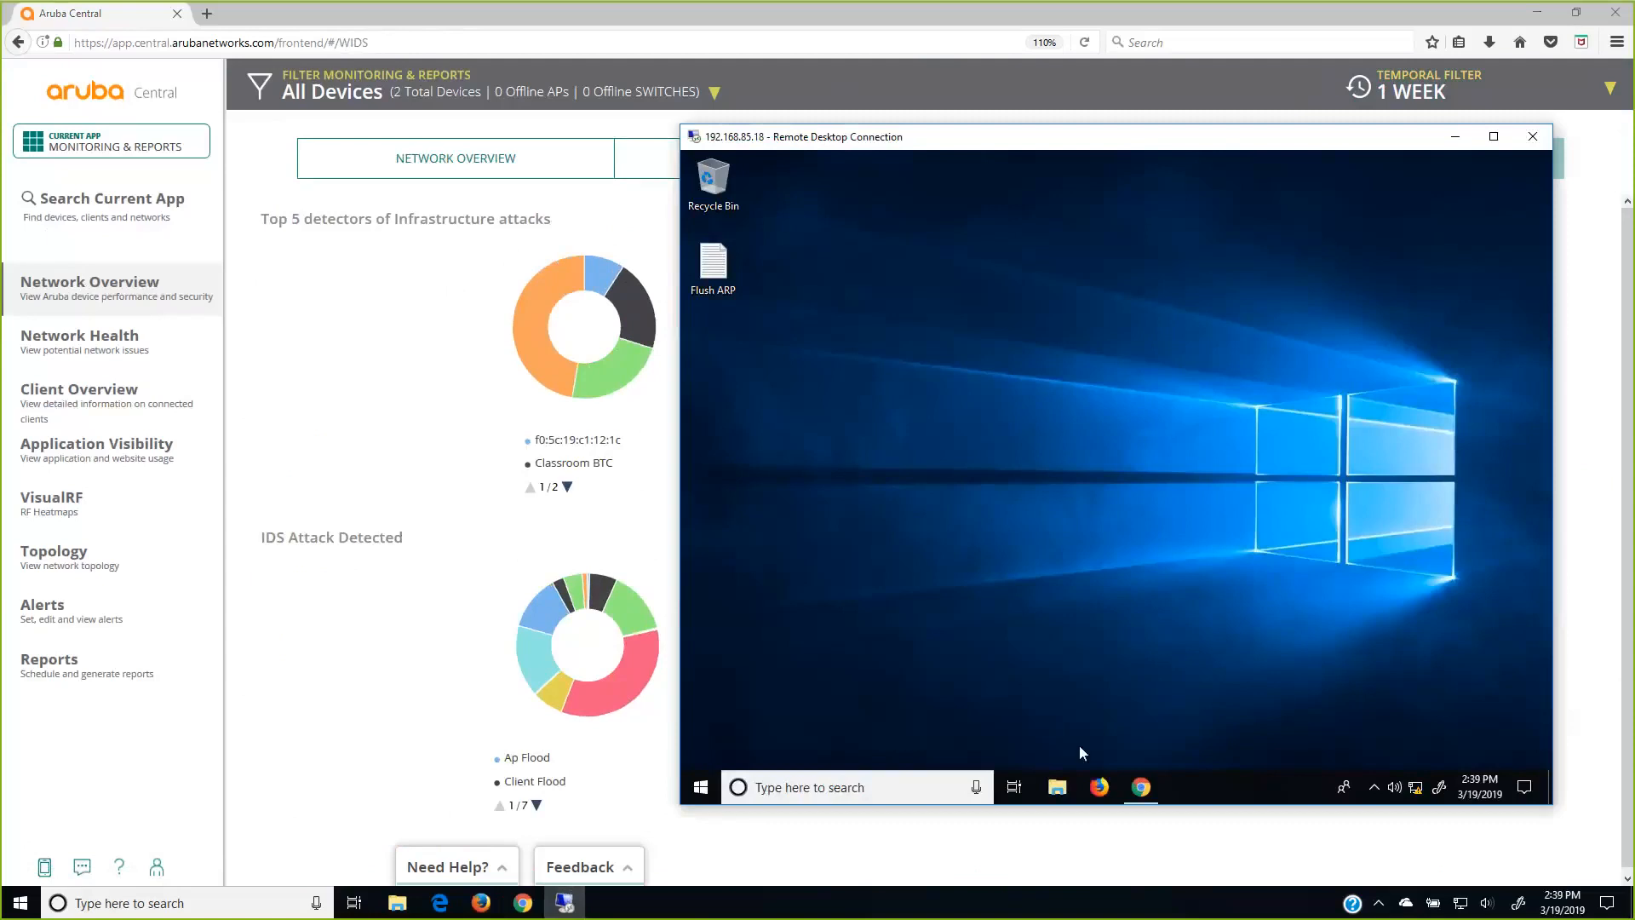
{"action": "left_click", "coordinate": [1142, 786]}
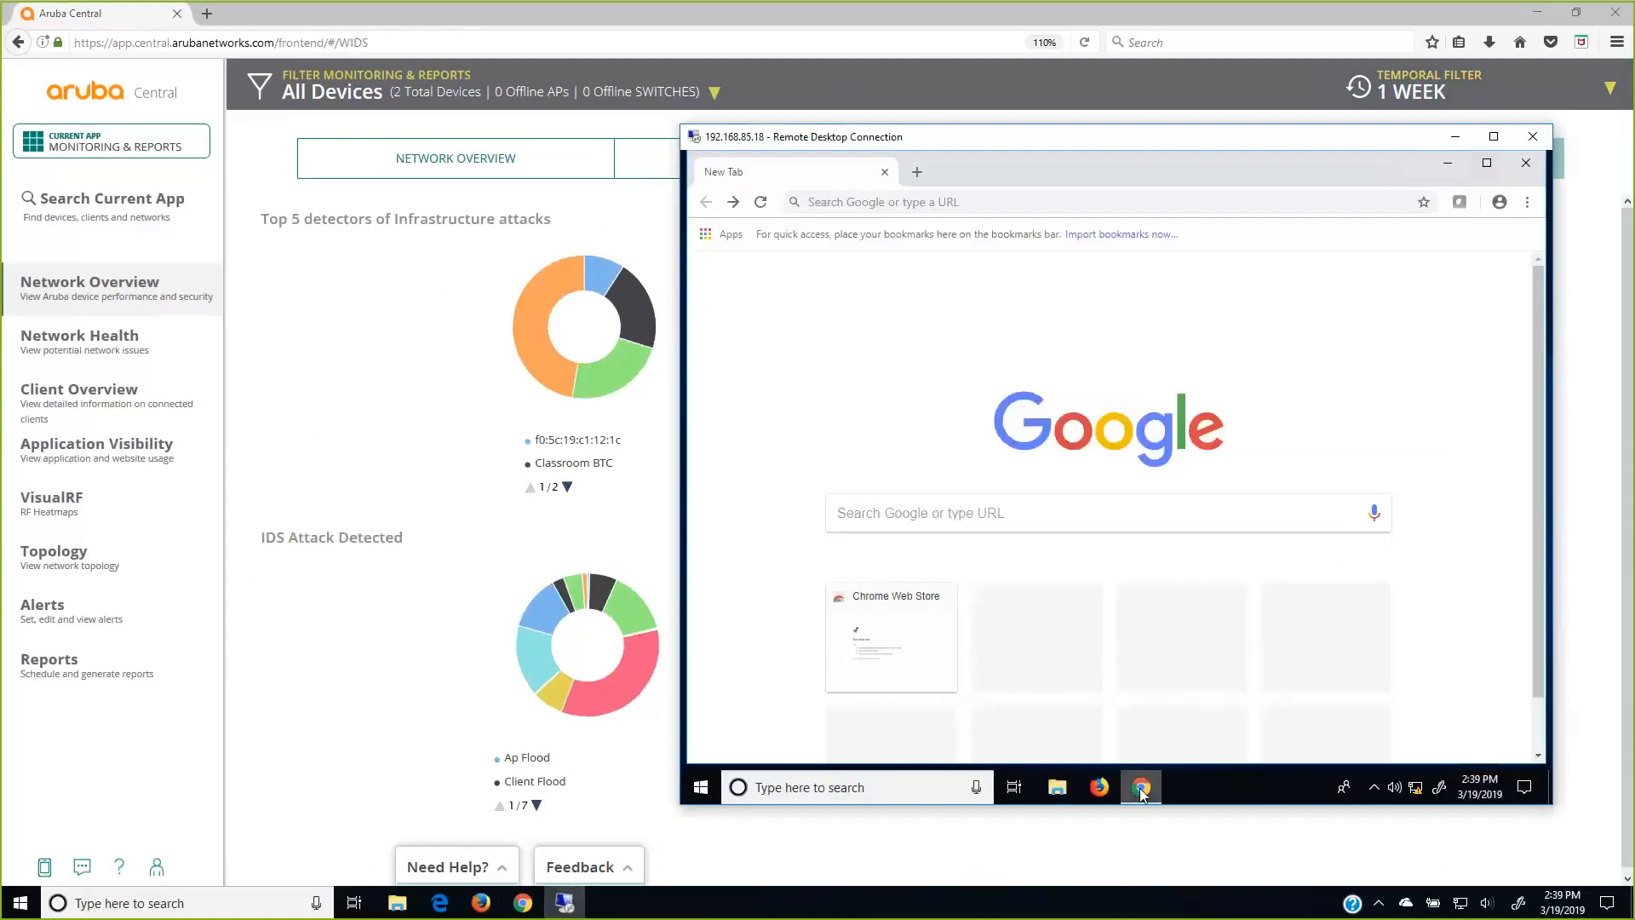
{"action": "left_click", "coordinate": [886, 665]}
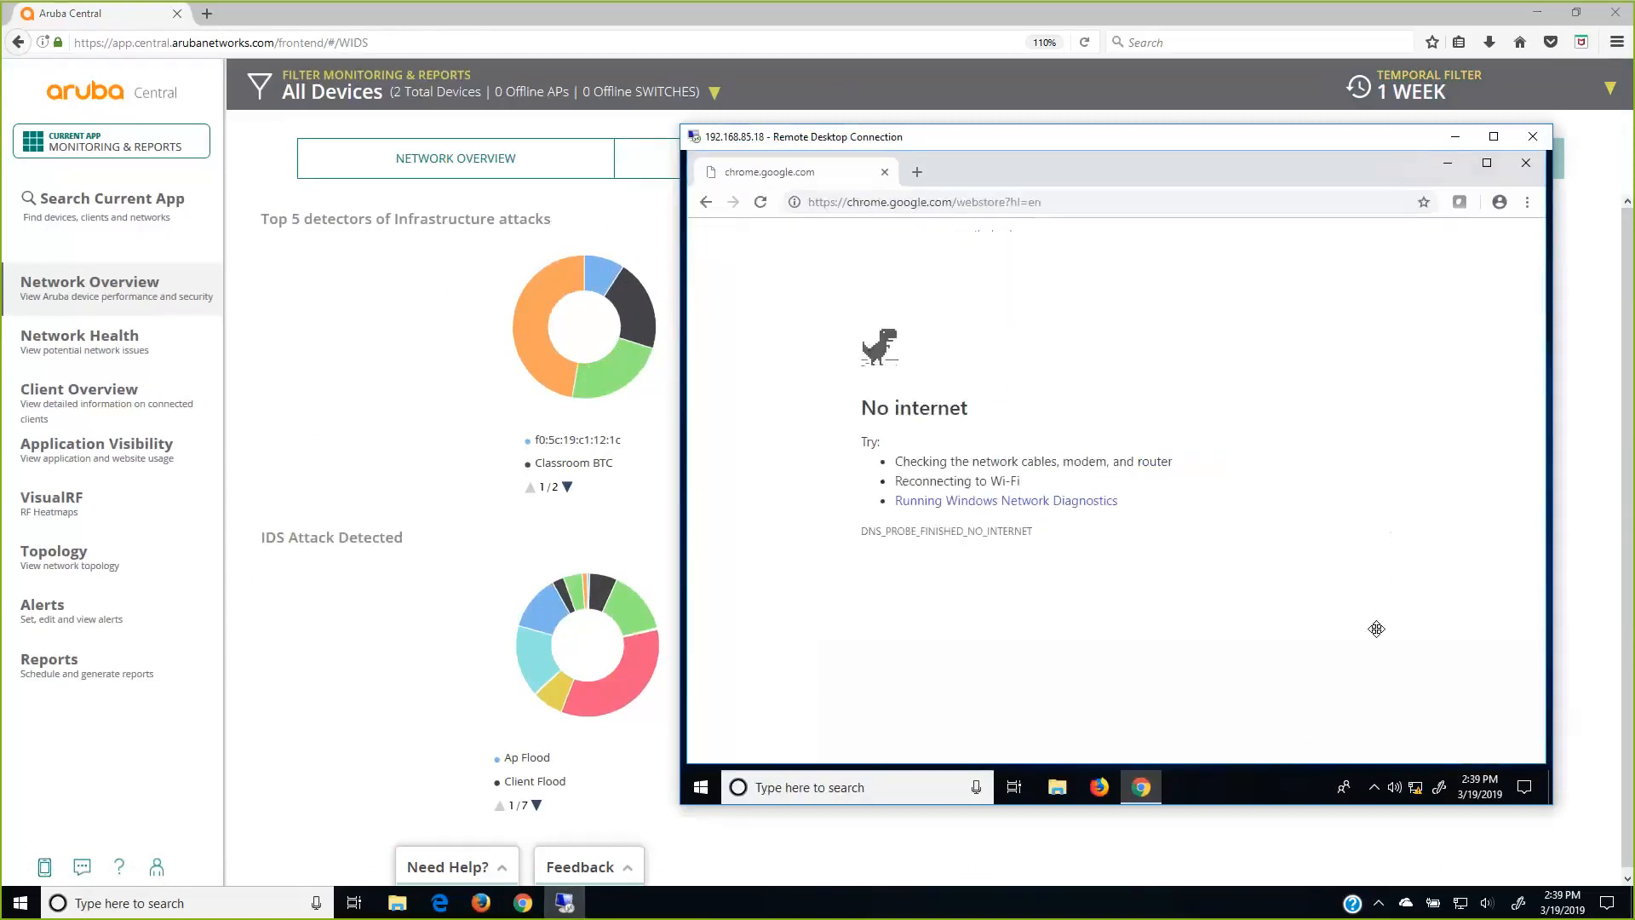
{"action": "left_click_drag", "start_coordinate": [1370, 617], "coordinate": [399, 568]}
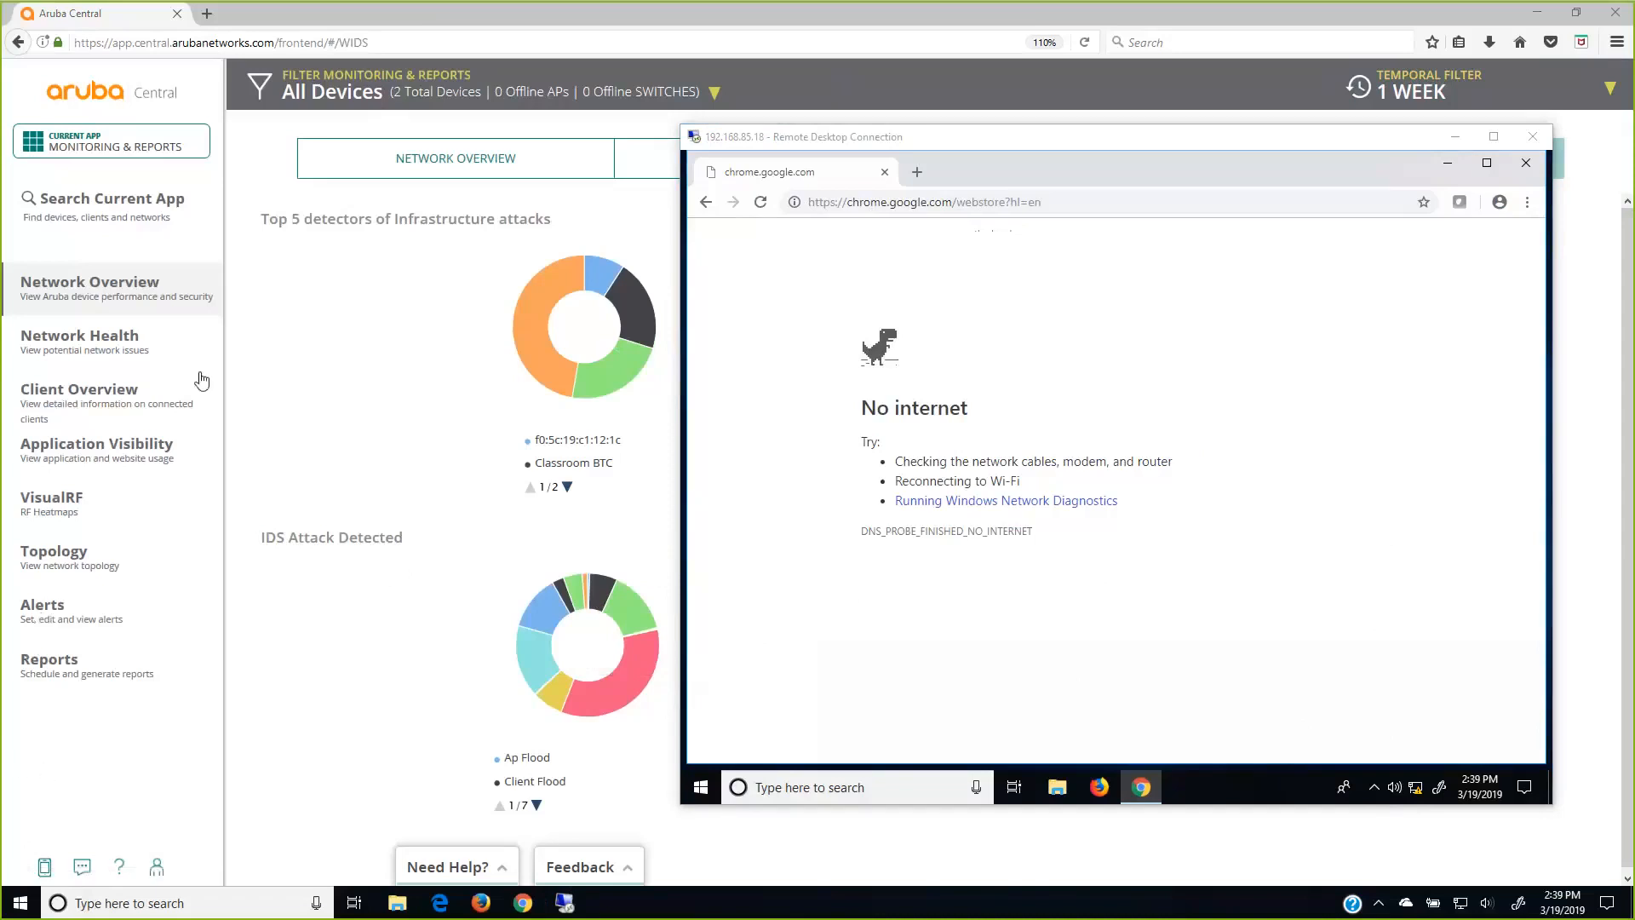
Step: Switch Aruba Central to the Guest Access app, show its splash pages and select BTCGuestPage
{"action": "left_click", "coordinate": [68, 143]}
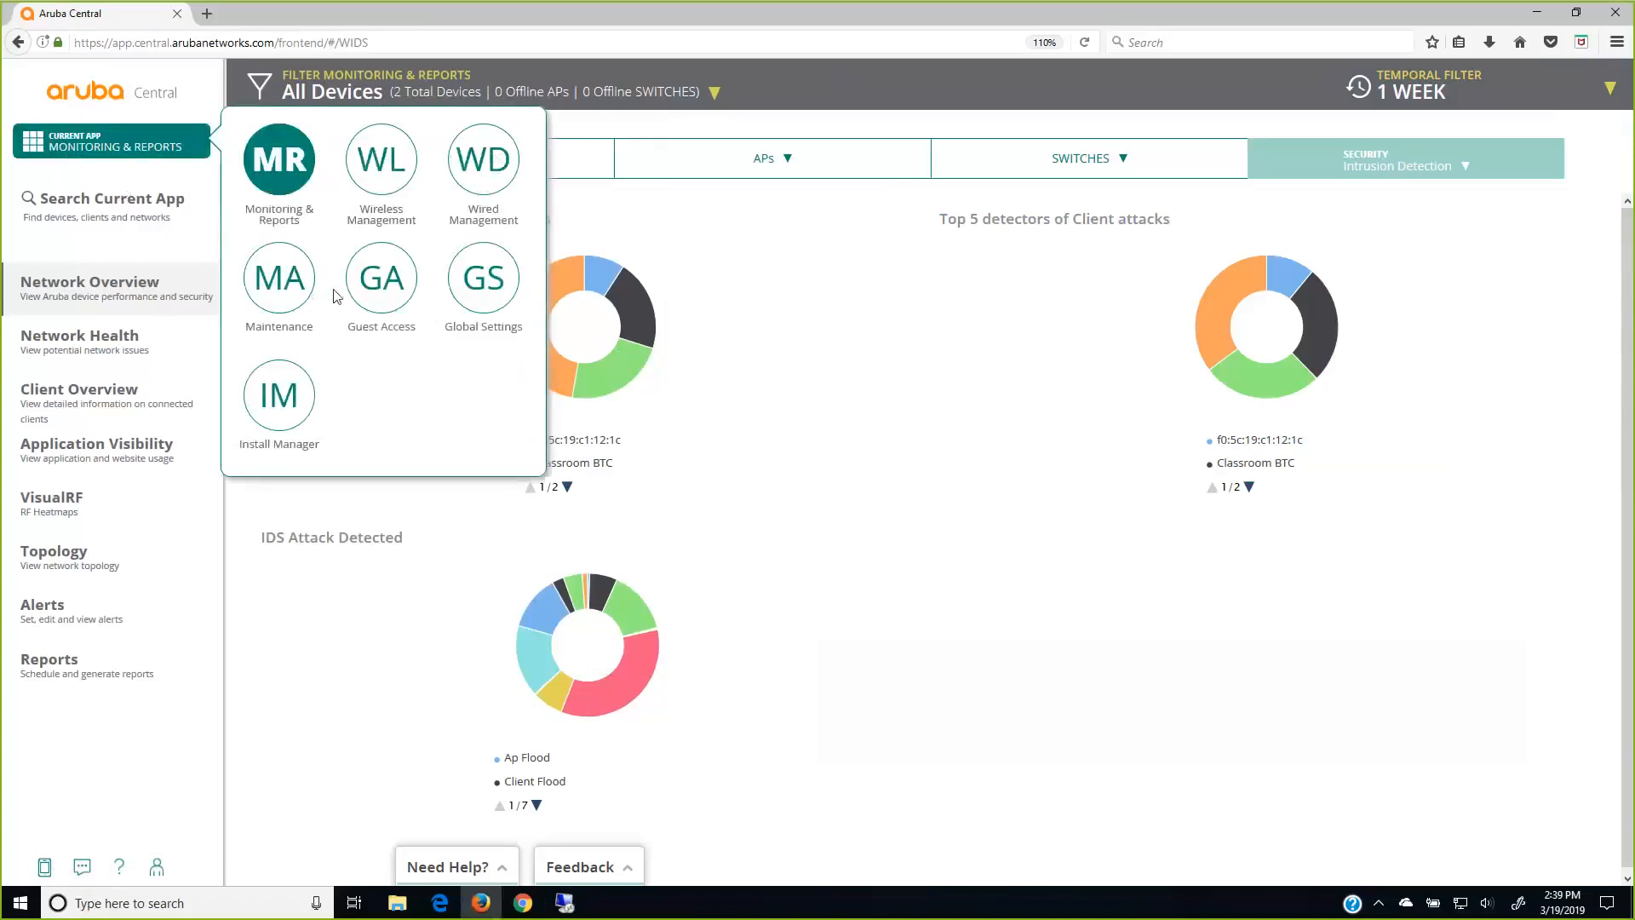
{"action": "left_click", "coordinate": [379, 302]}
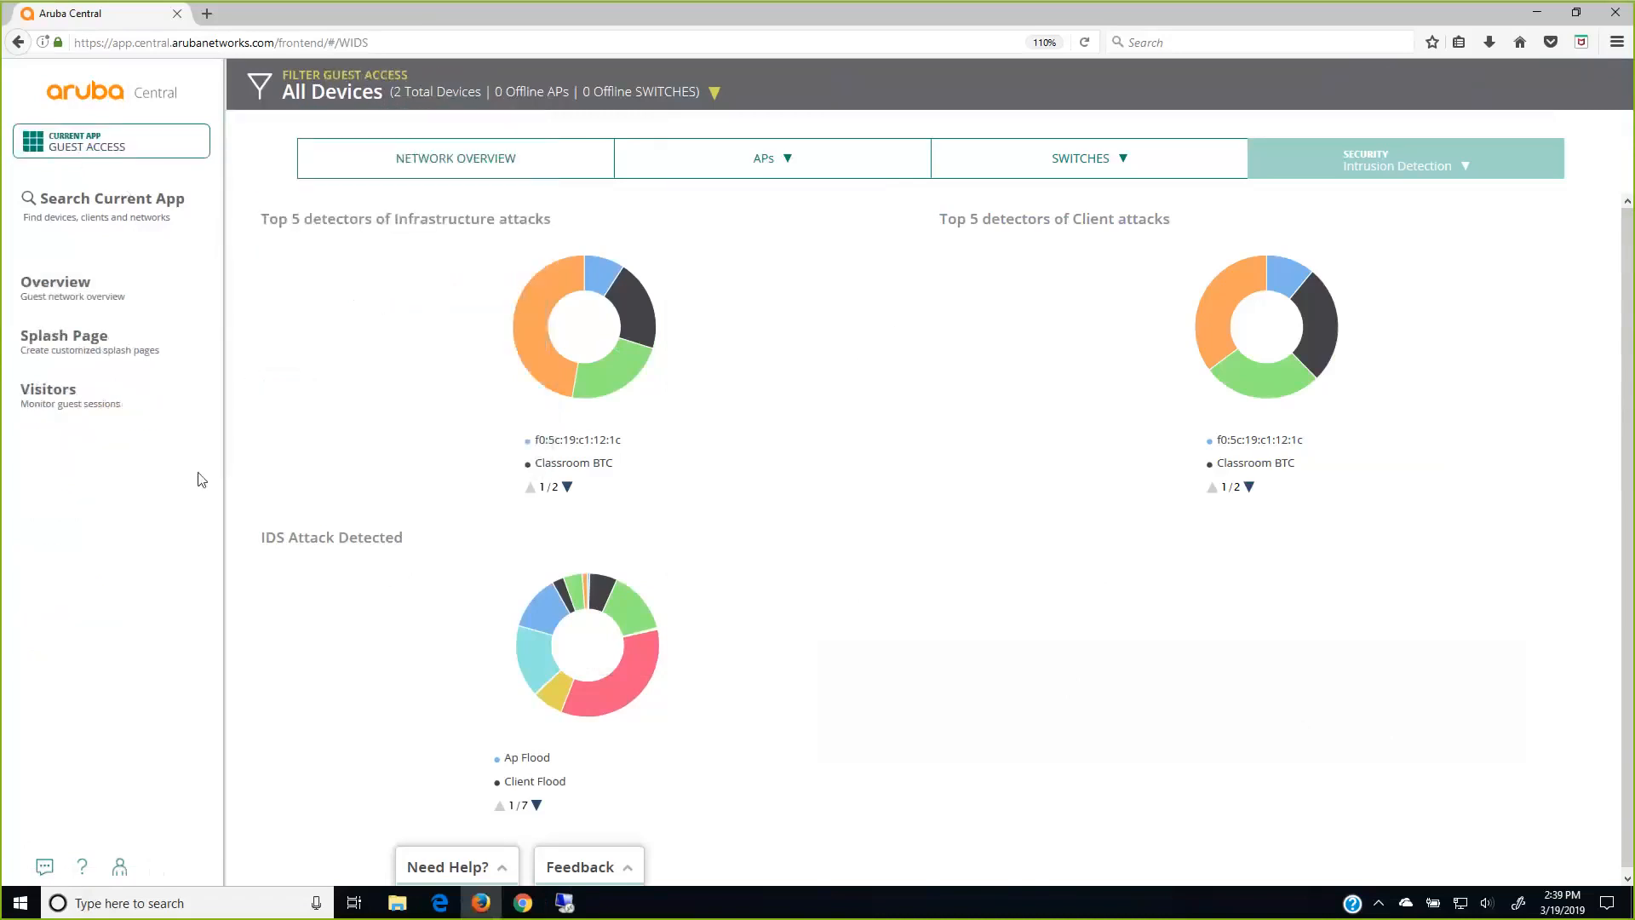
{"action": "left_click", "coordinate": [73, 342]}
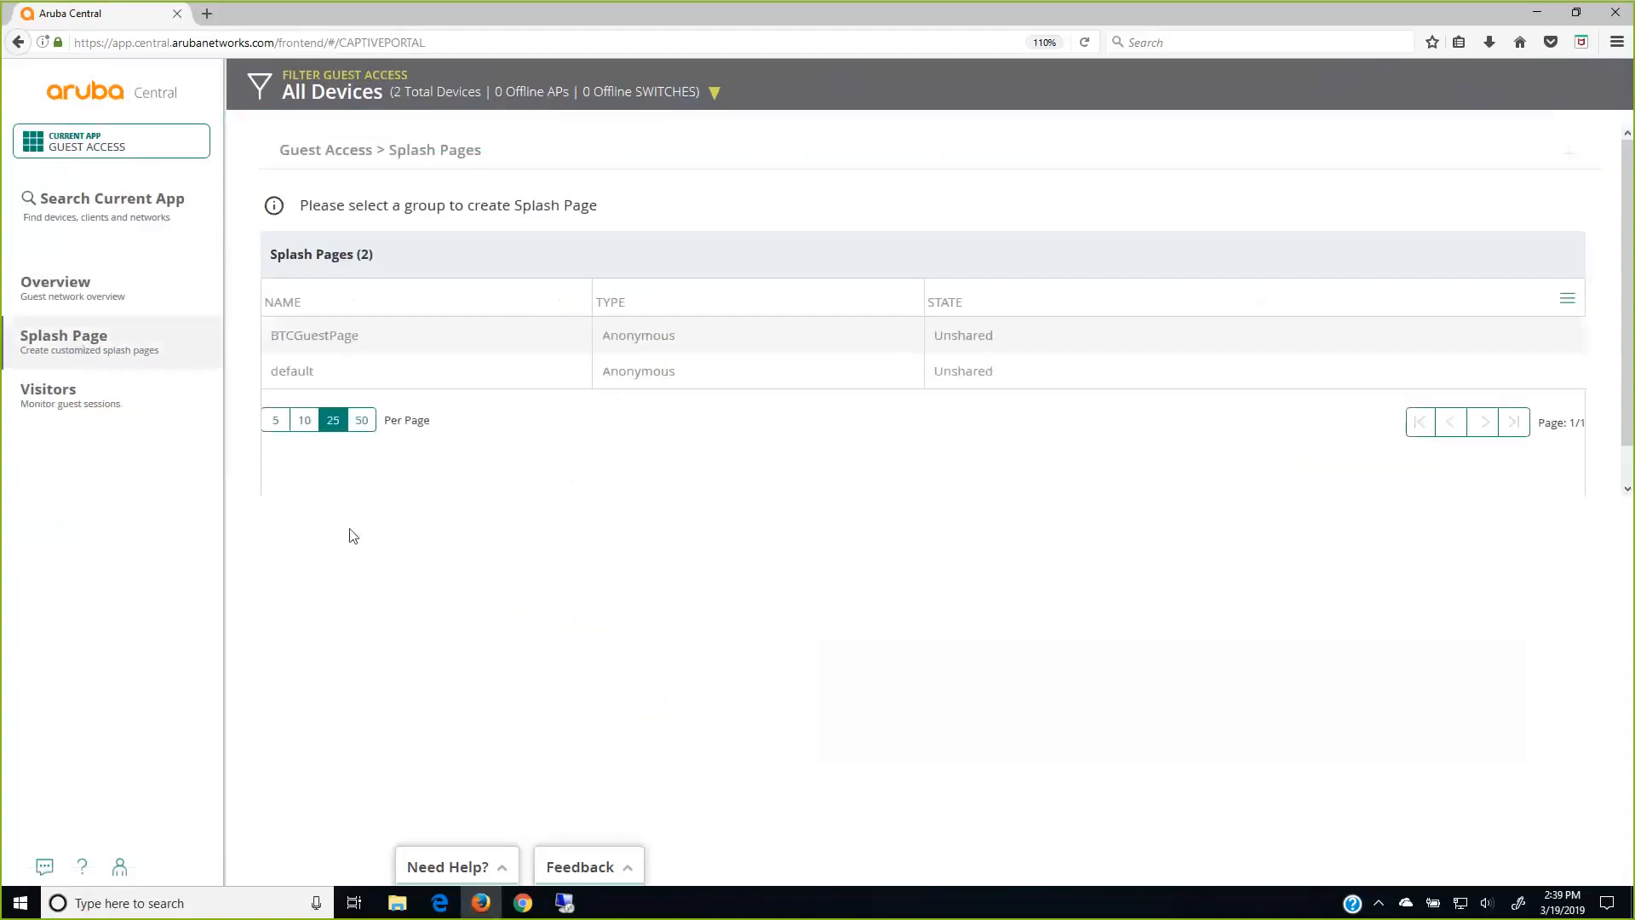
{"action": "left_click", "coordinate": [397, 336]}
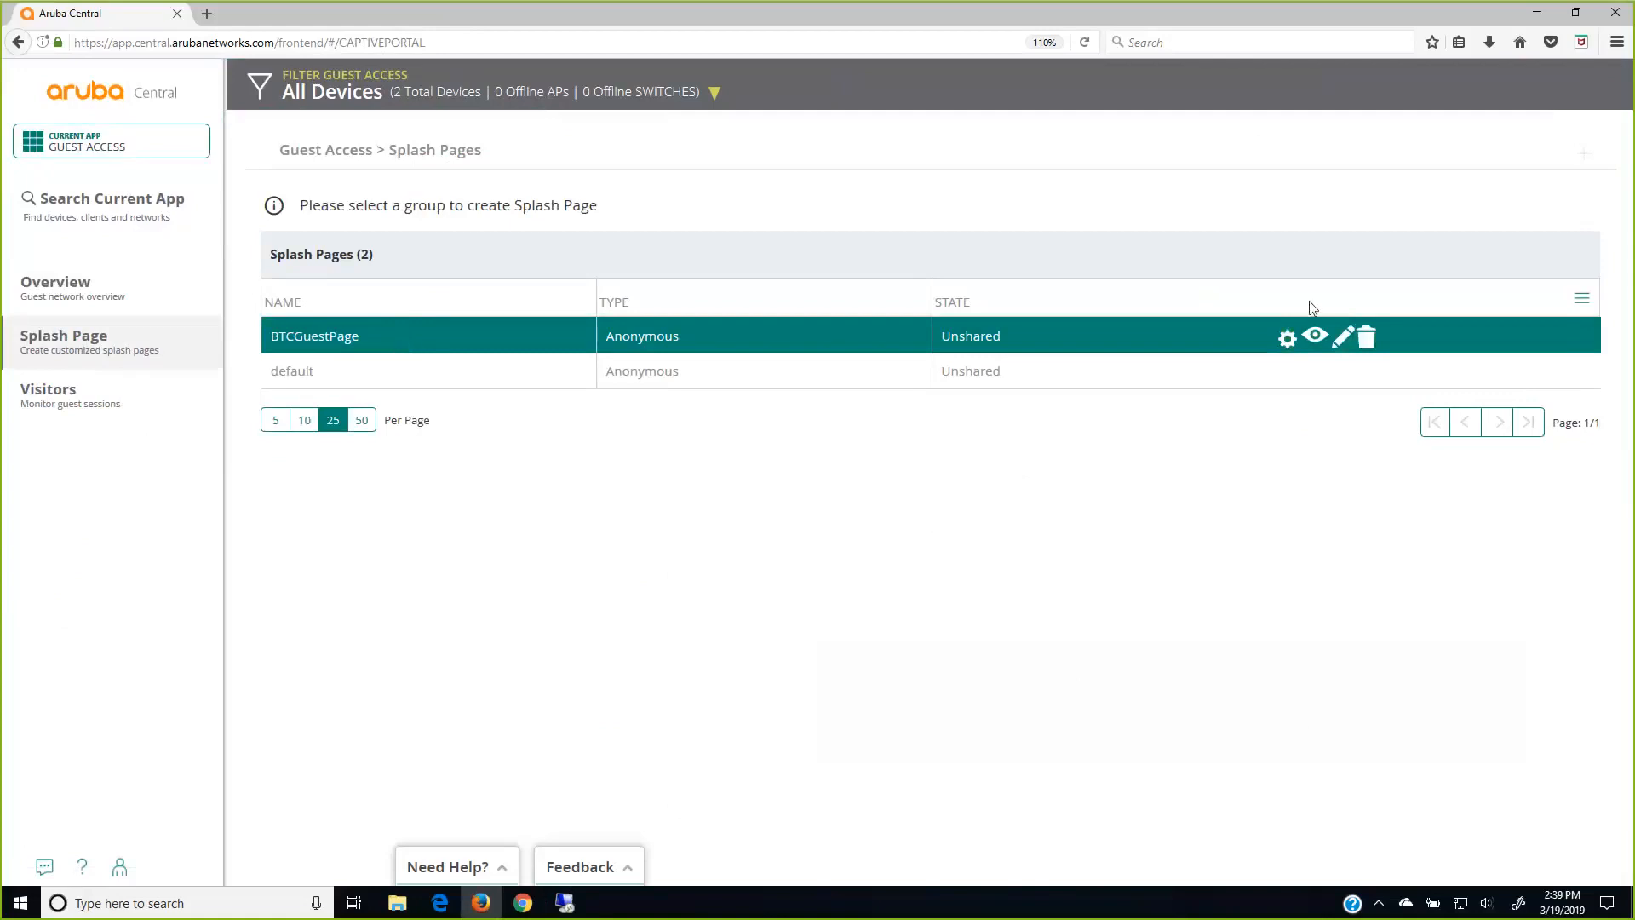
Step: Preview BTCGuestPage and close the preview, then open the page for editing to examine its configuration and redirect URL
{"action": "left_click", "coordinate": [1316, 335]}
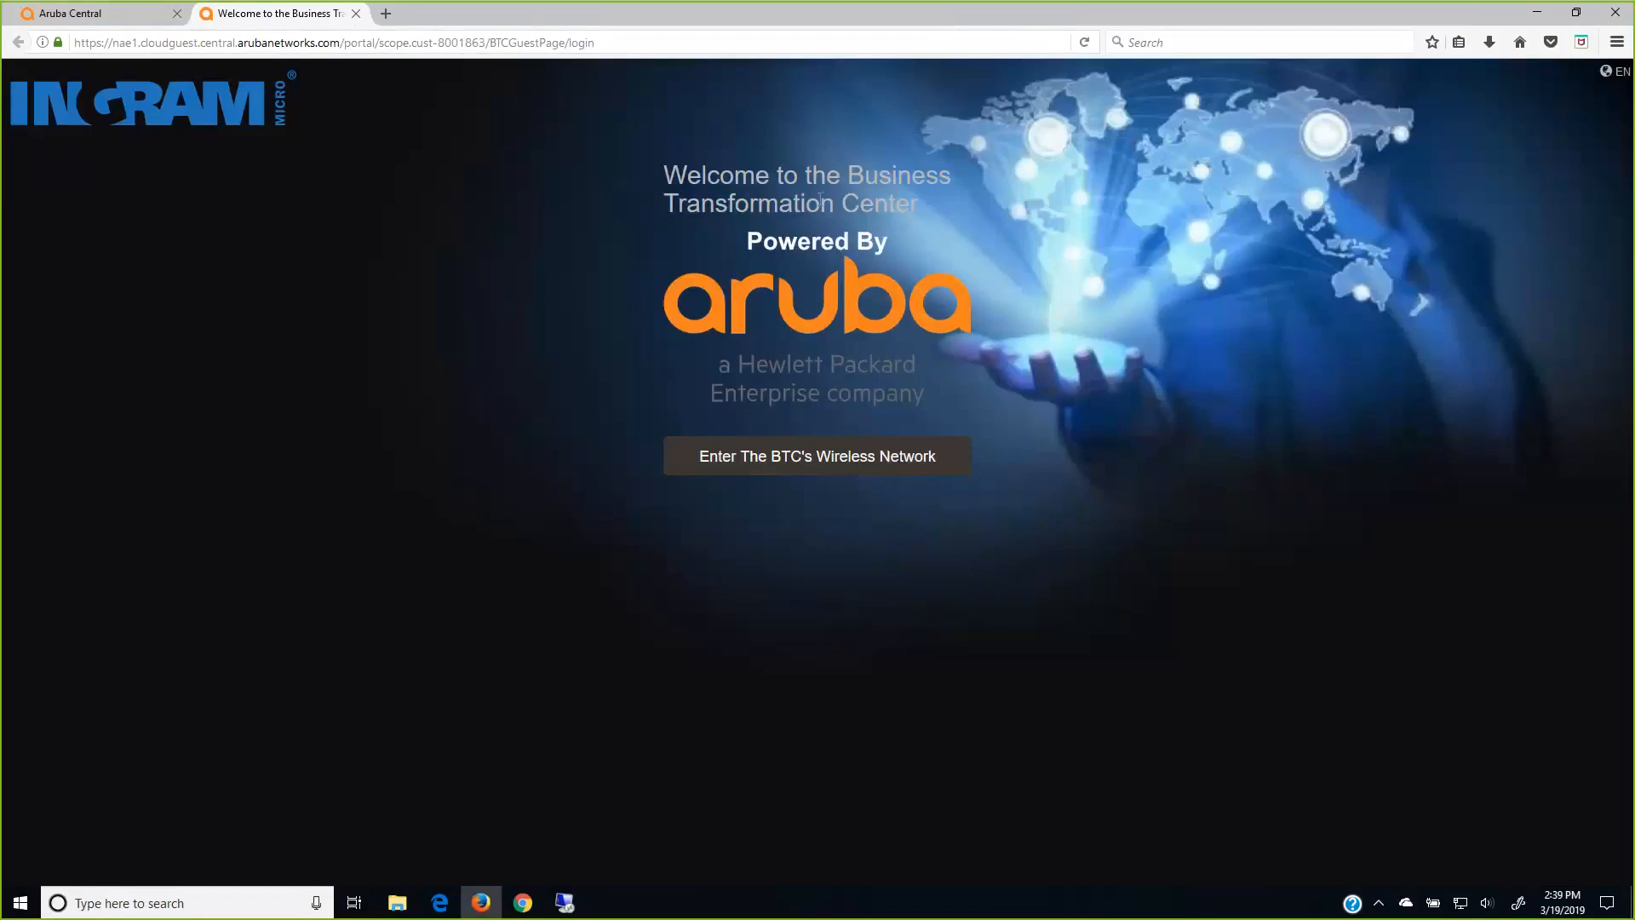
{"action": "left_click", "coordinate": [356, 14]}
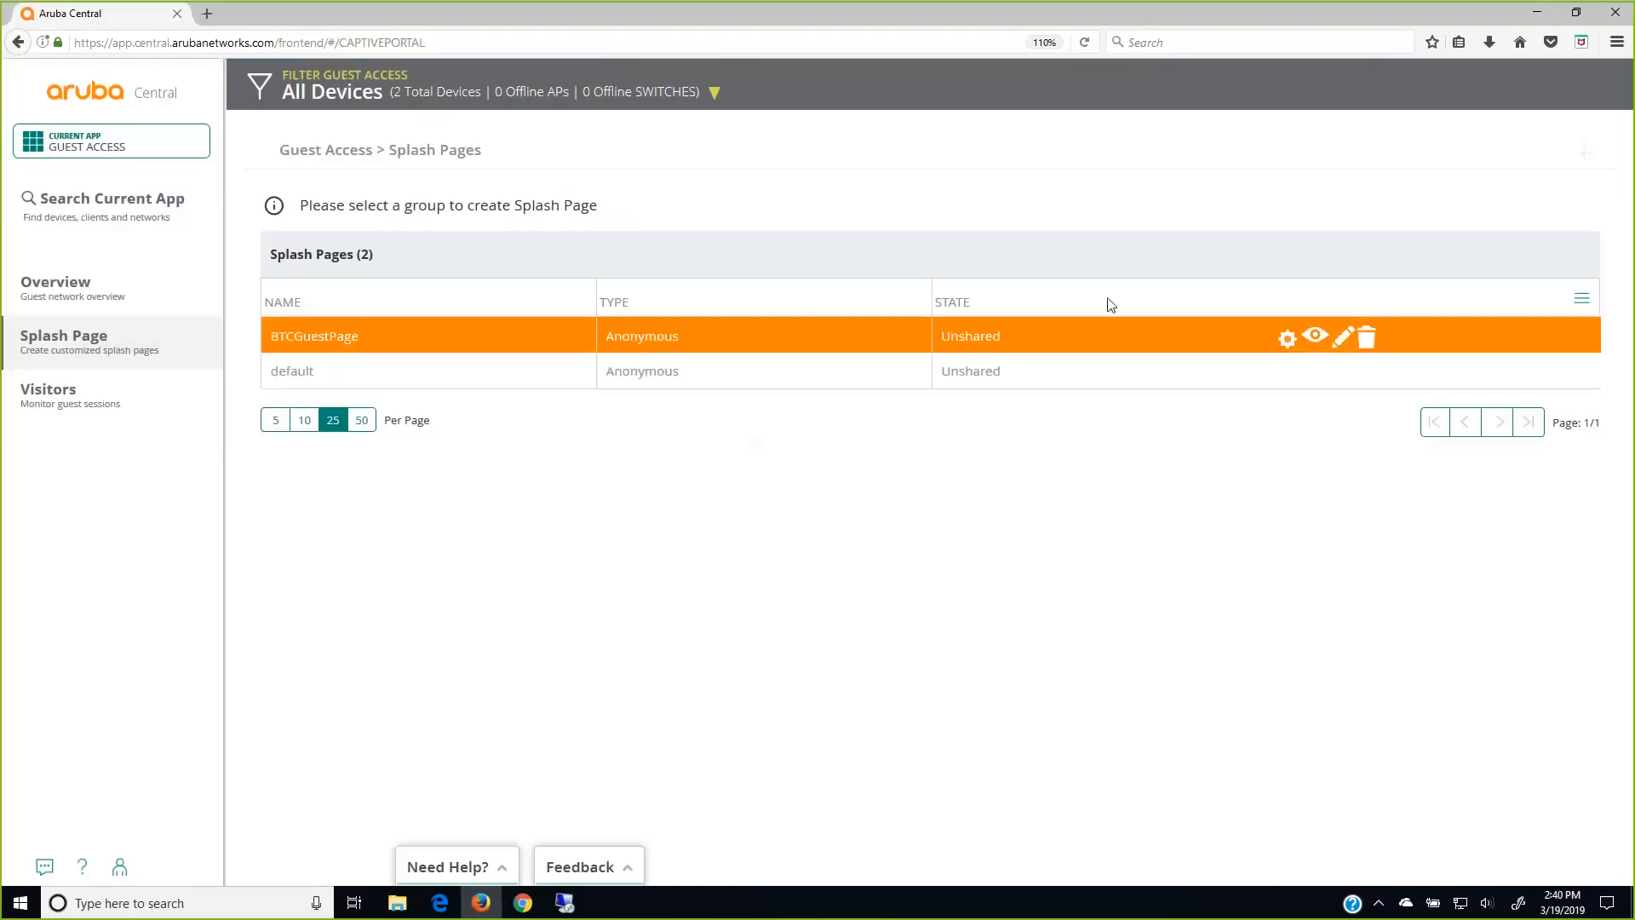
{"action": "left_click", "coordinate": [1344, 338]}
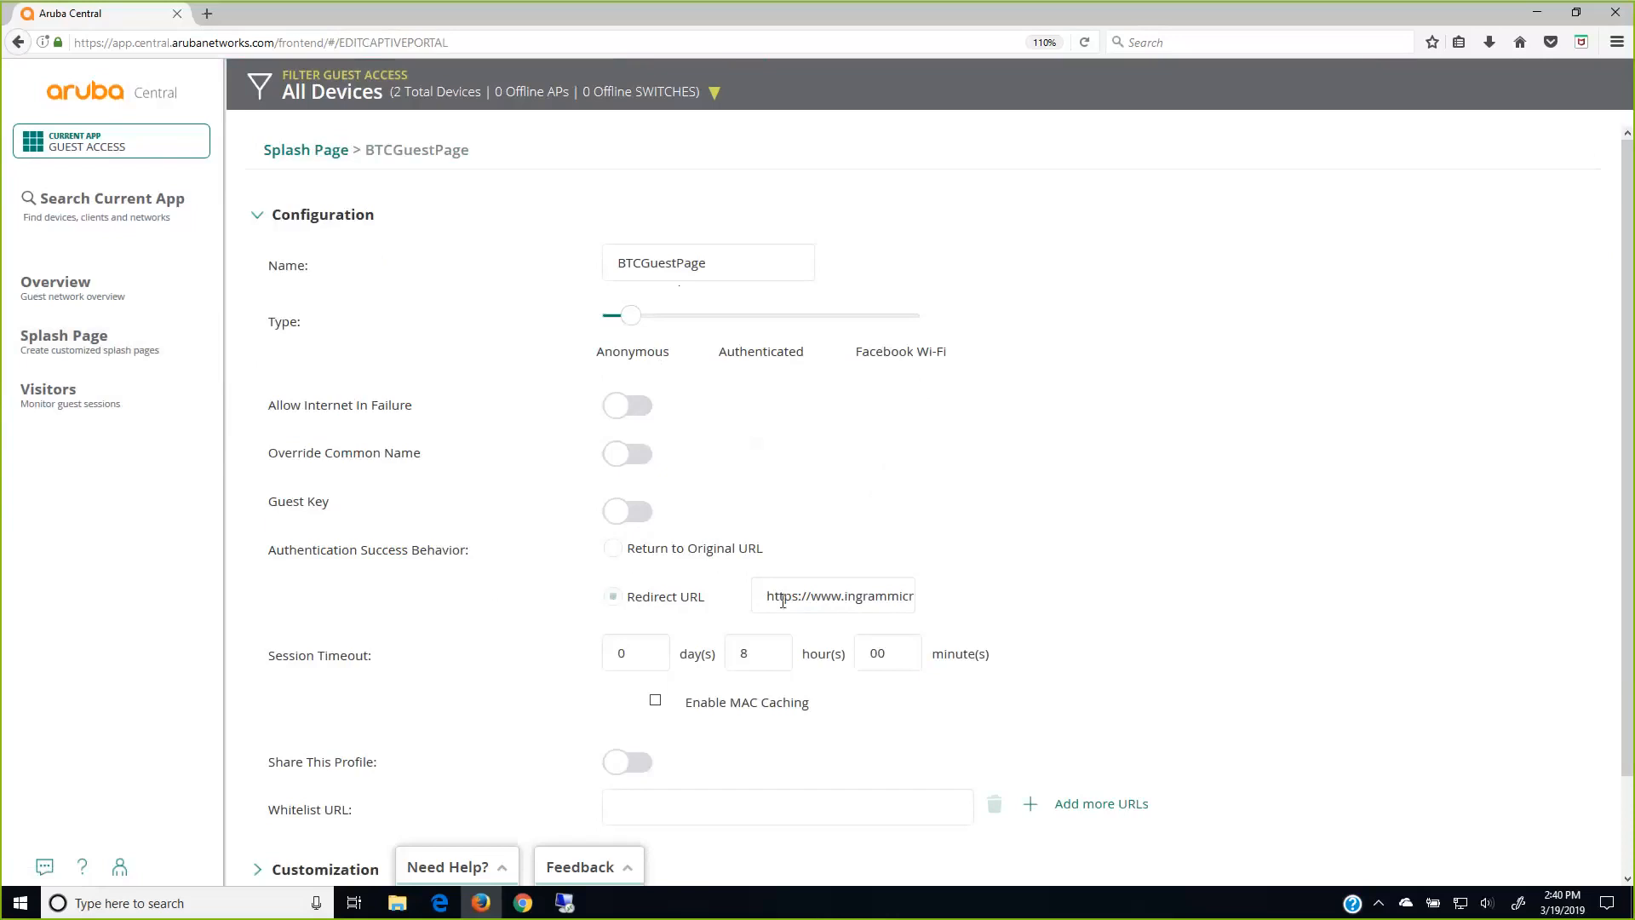
{"action": "left_click_drag", "start_coordinate": [768, 596], "coordinate": [950, 598]}
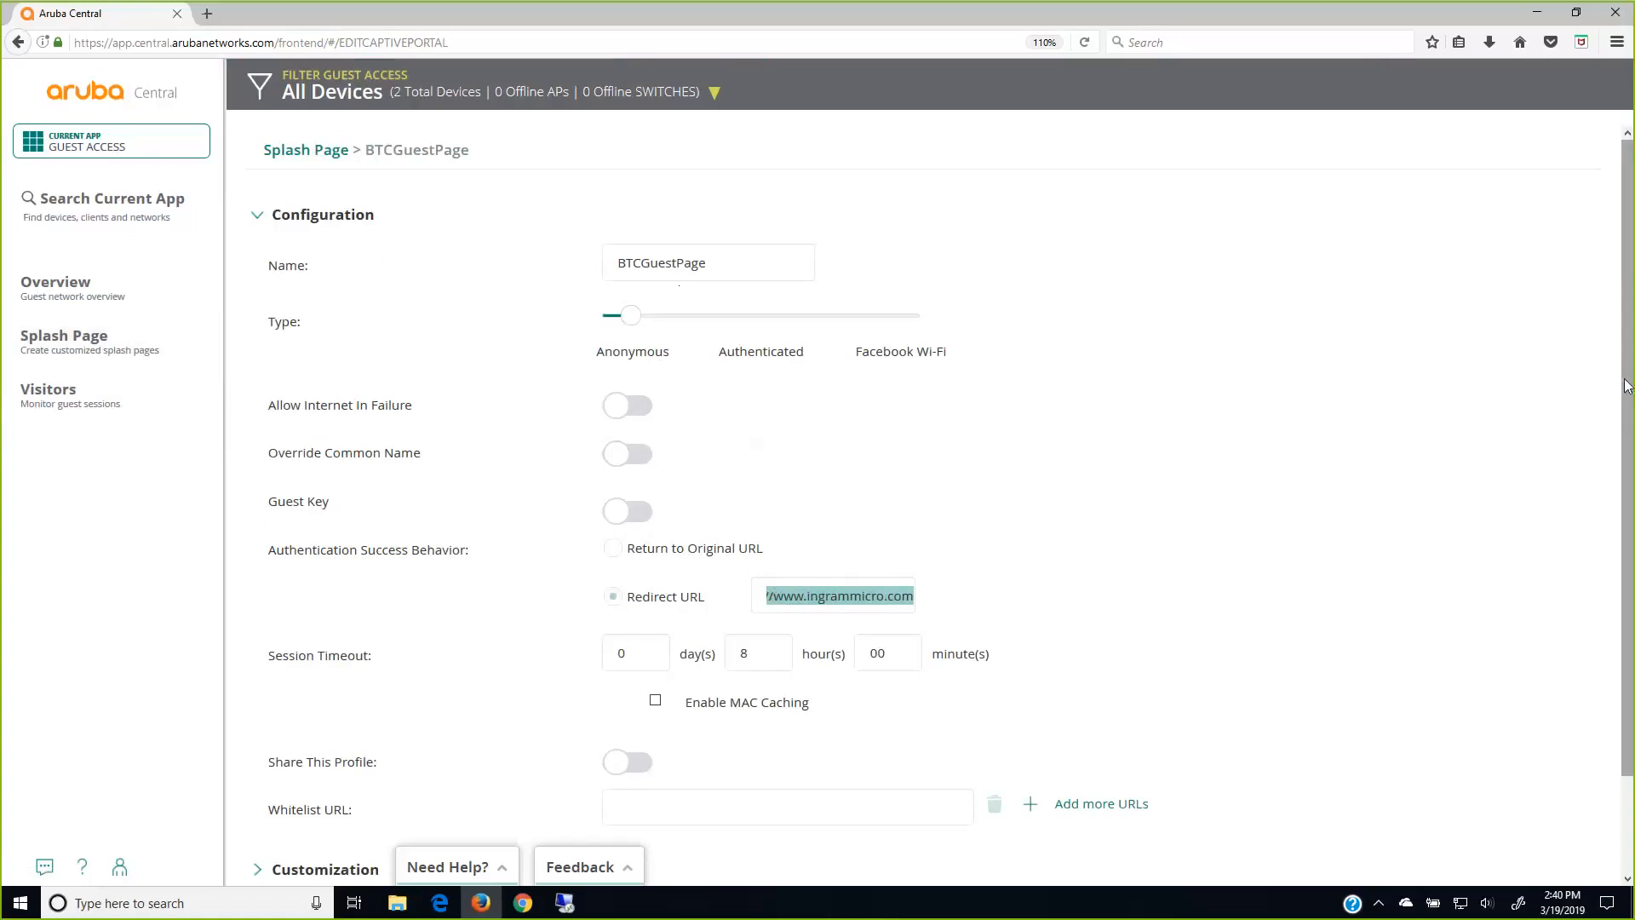
{"action": "left_click_drag", "start_coordinate": [1629, 382], "coordinate": [1632, 485]}
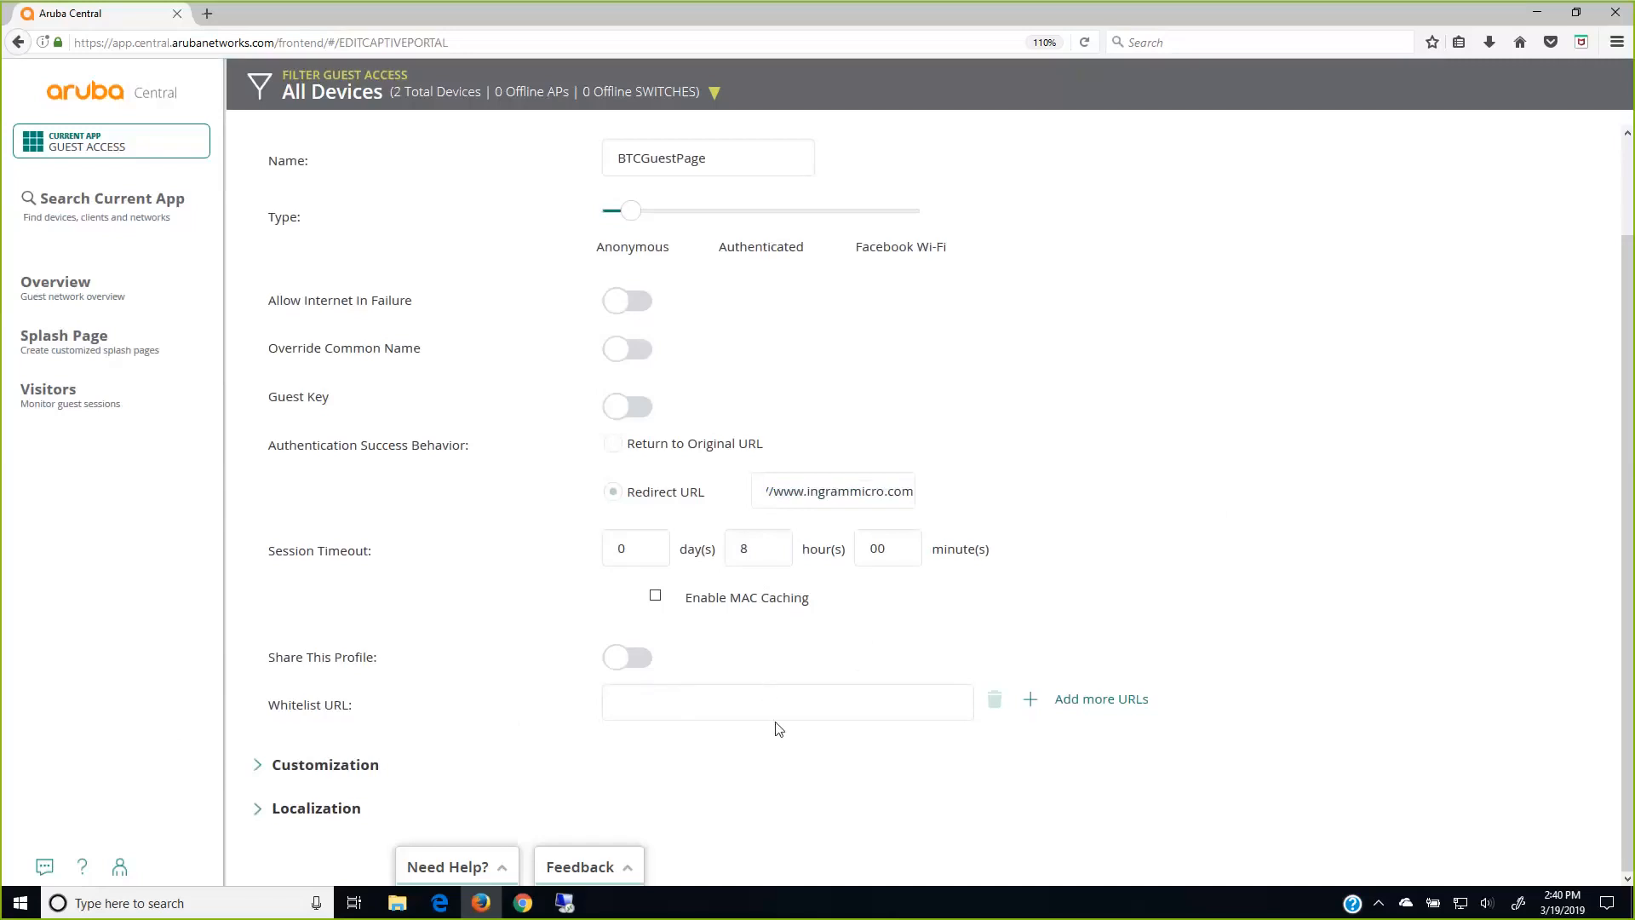
Step: Examine the BTCGuestPage customization, including the background color picker, terms and conditions settings and ad settings
{"action": "left_click", "coordinate": [258, 772]}
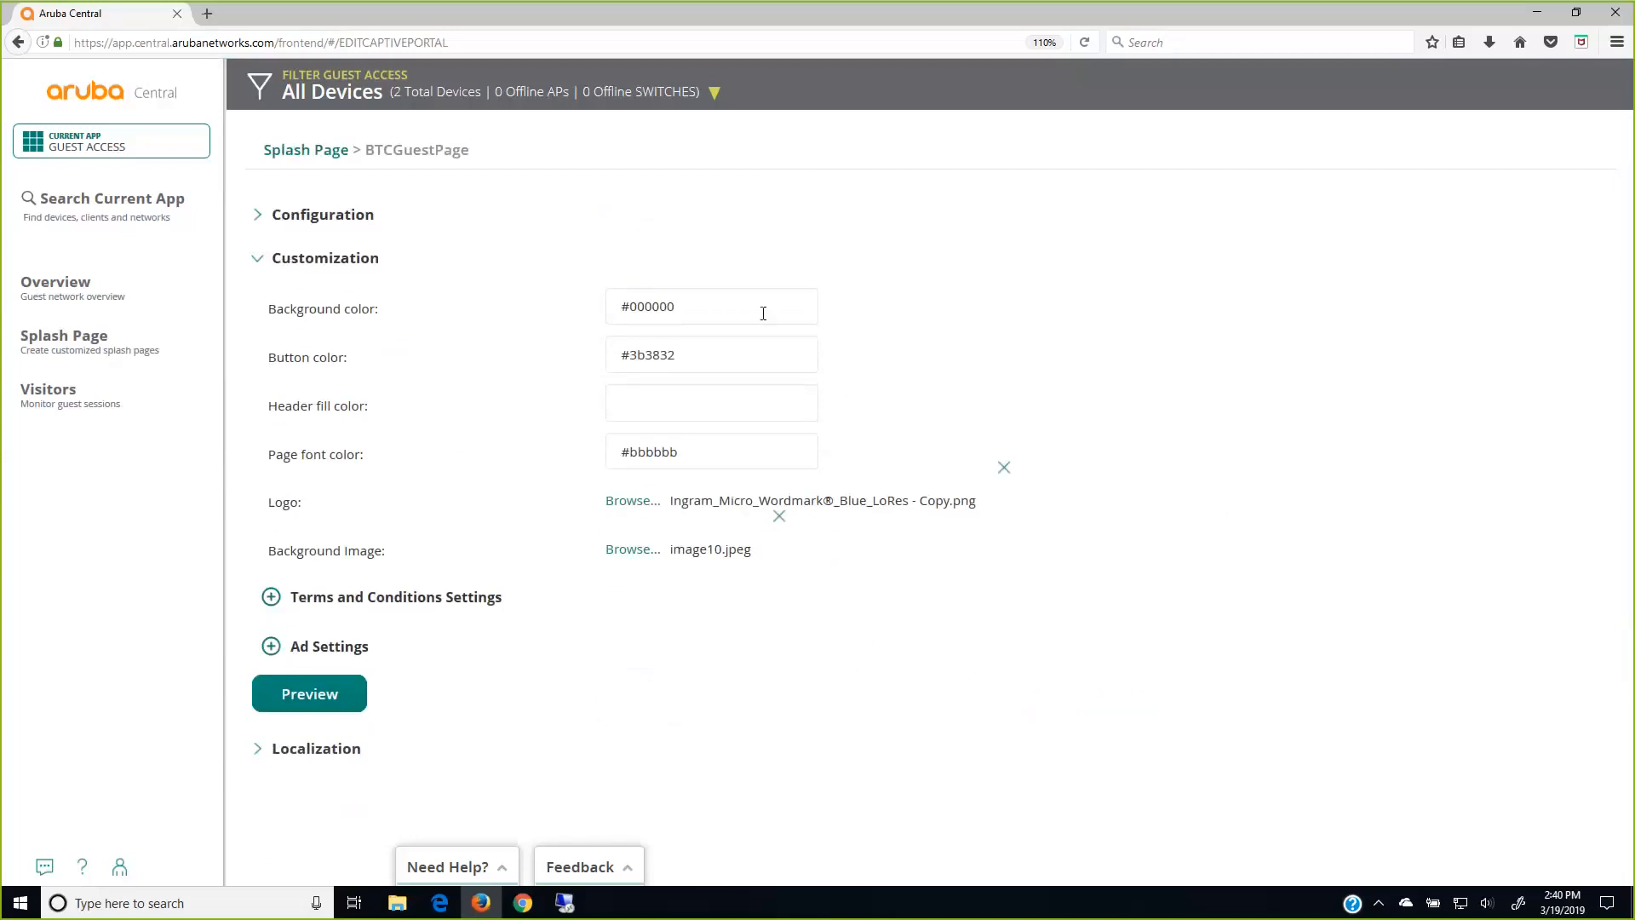
{"action": "left_click", "coordinate": [677, 305]}
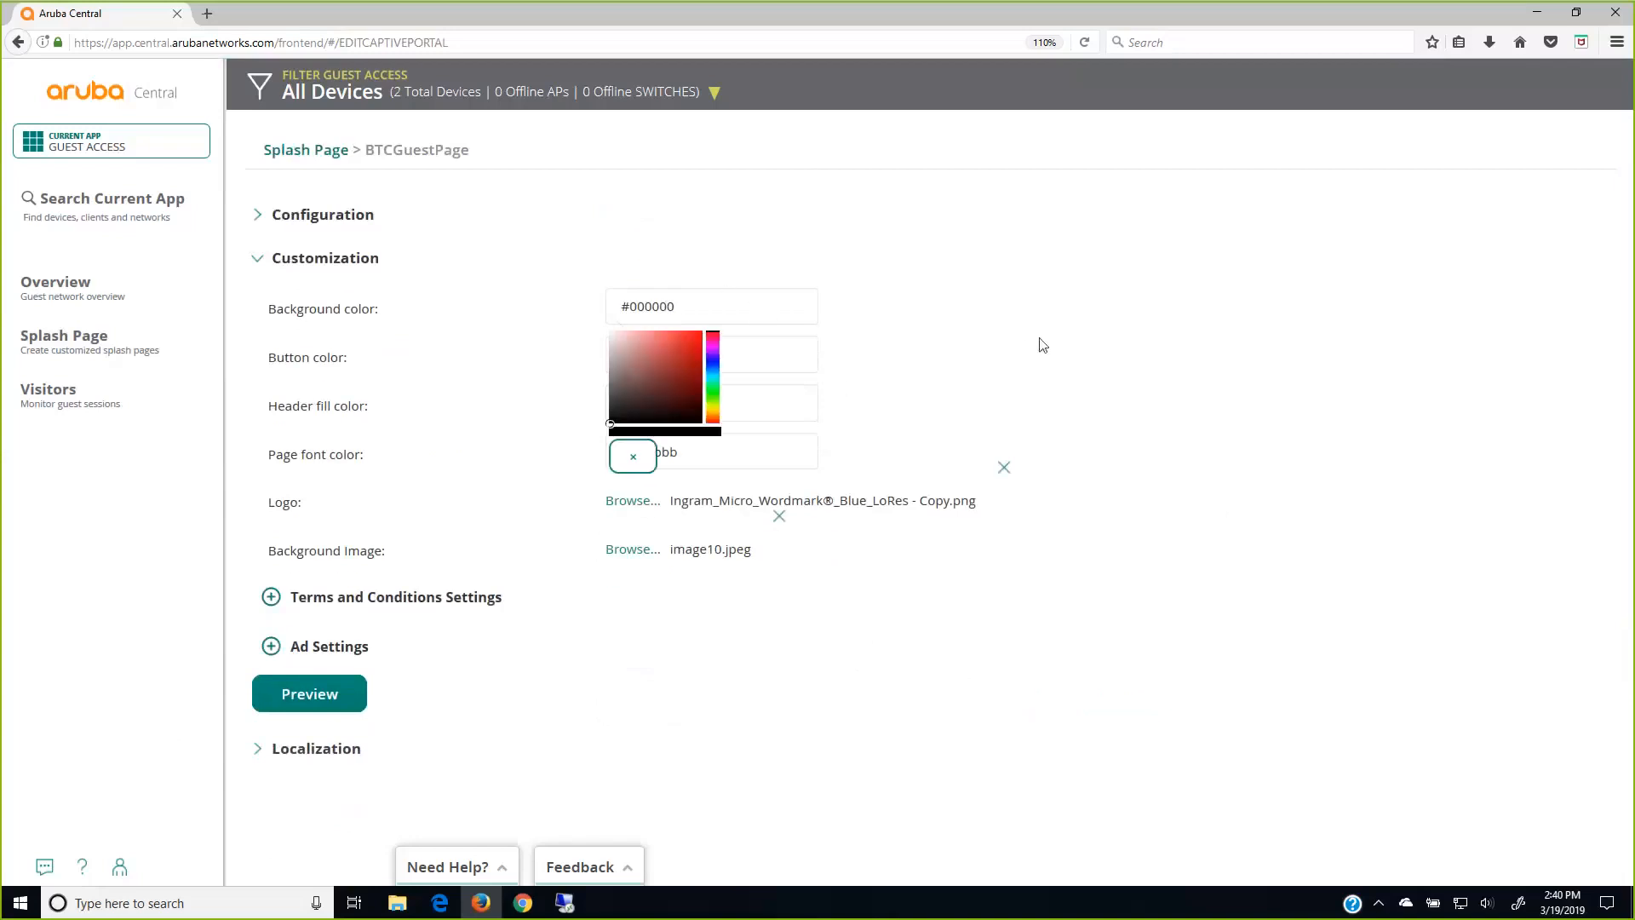
{"action": "left_click", "coordinate": [1010, 351]}
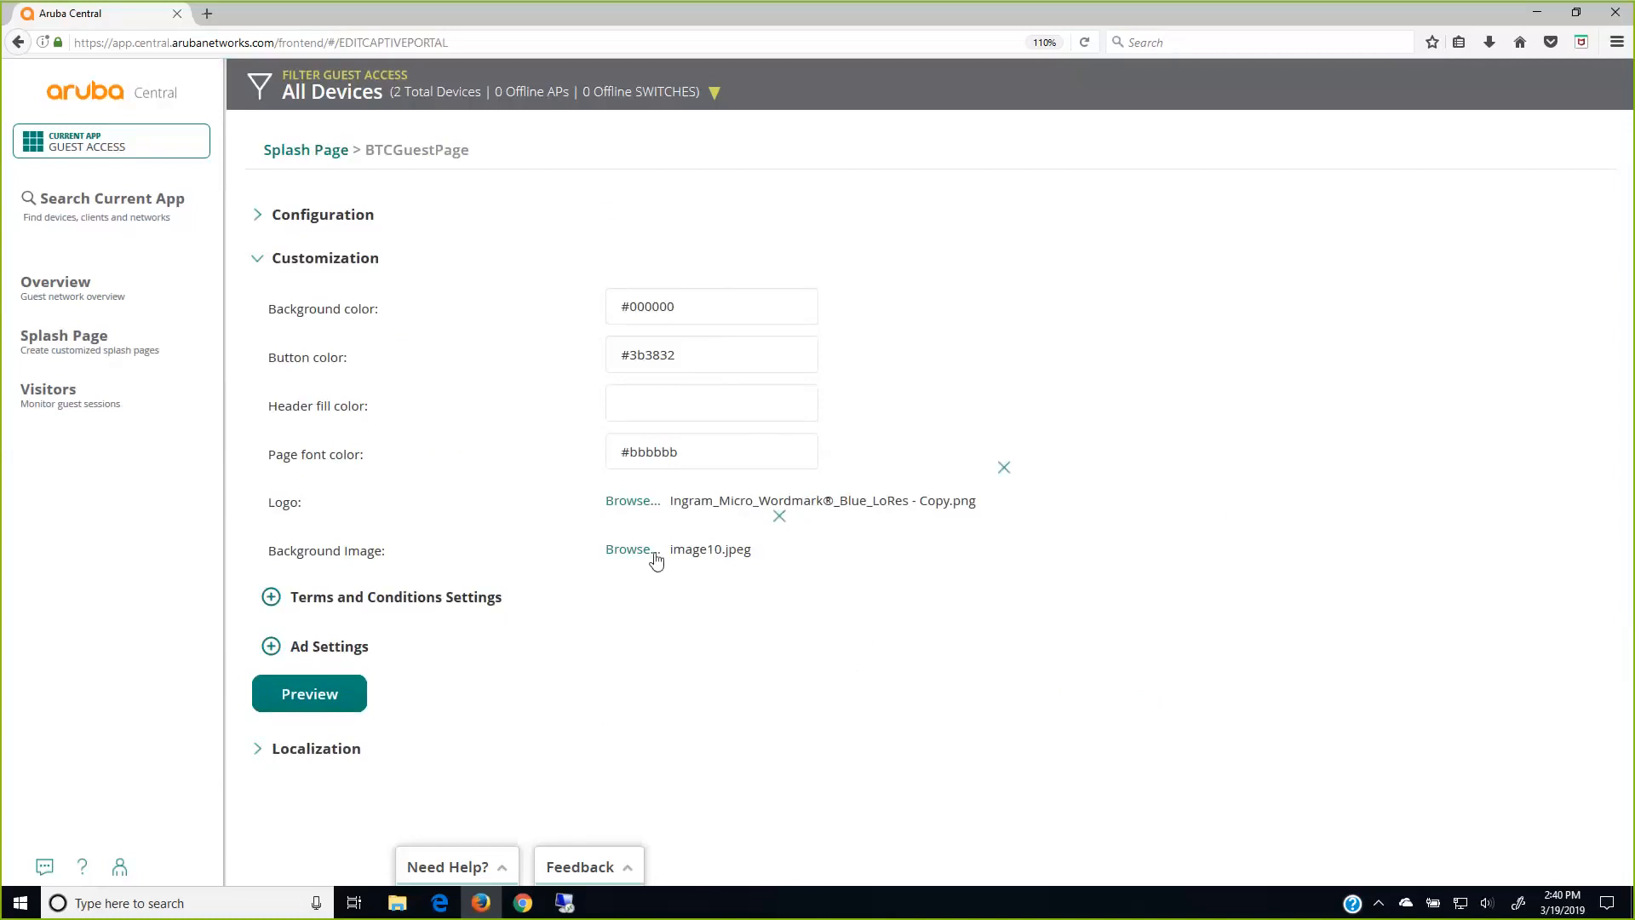
{"action": "left_click", "coordinate": [271, 602]}
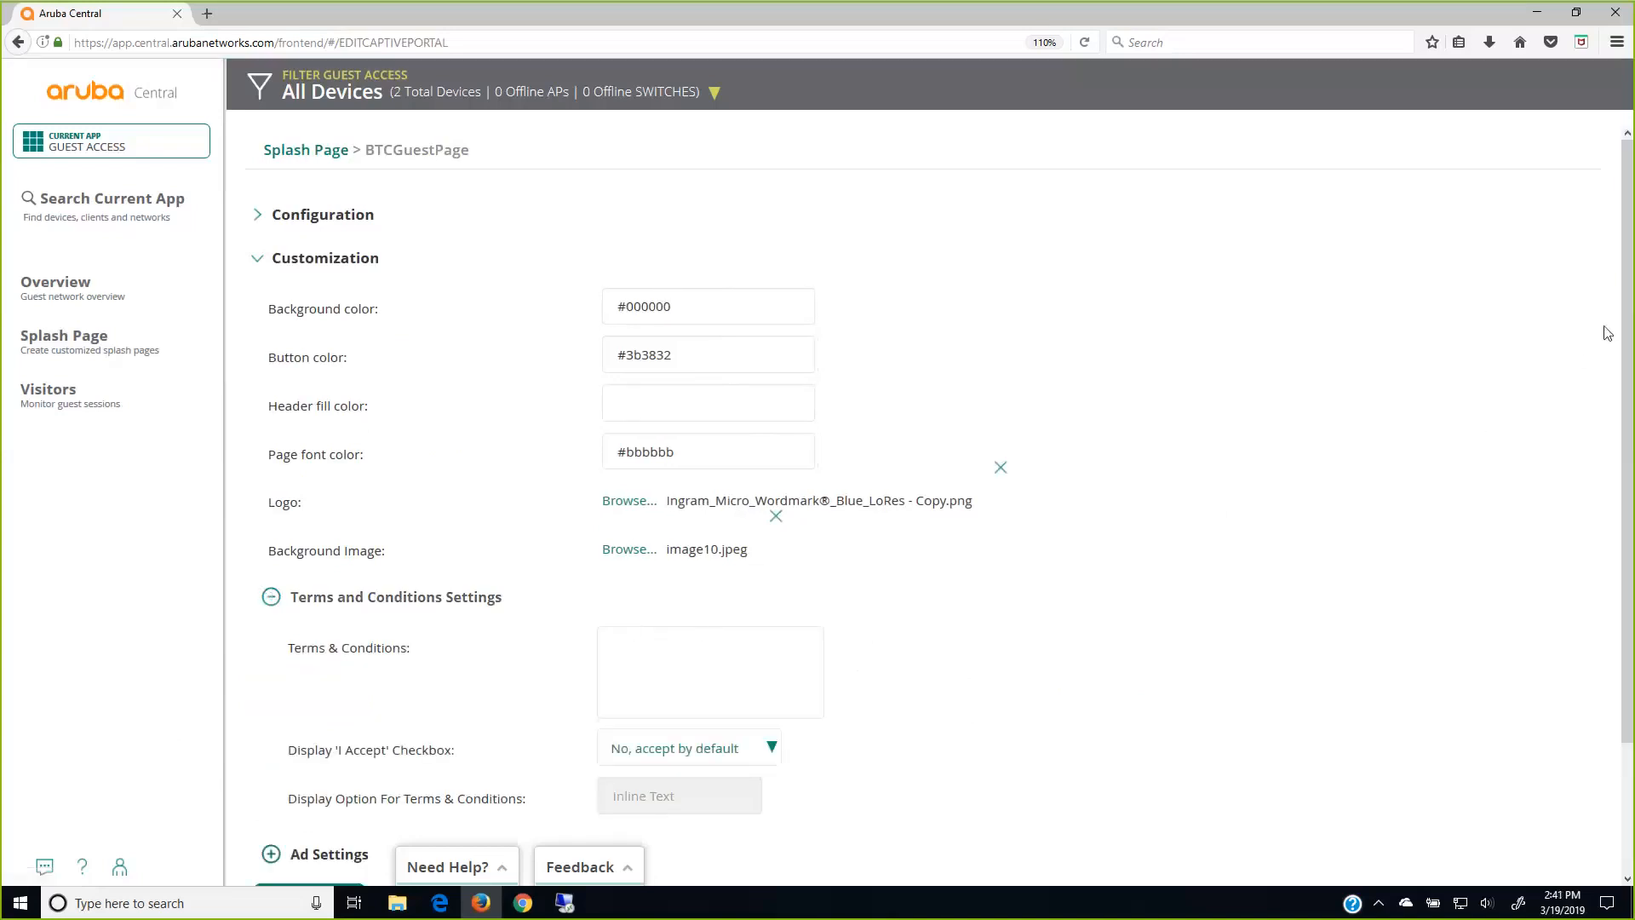
{"action": "scroll", "coordinate": [1628, 298], "scroll_direction": "down", "scroll_amount": 3}
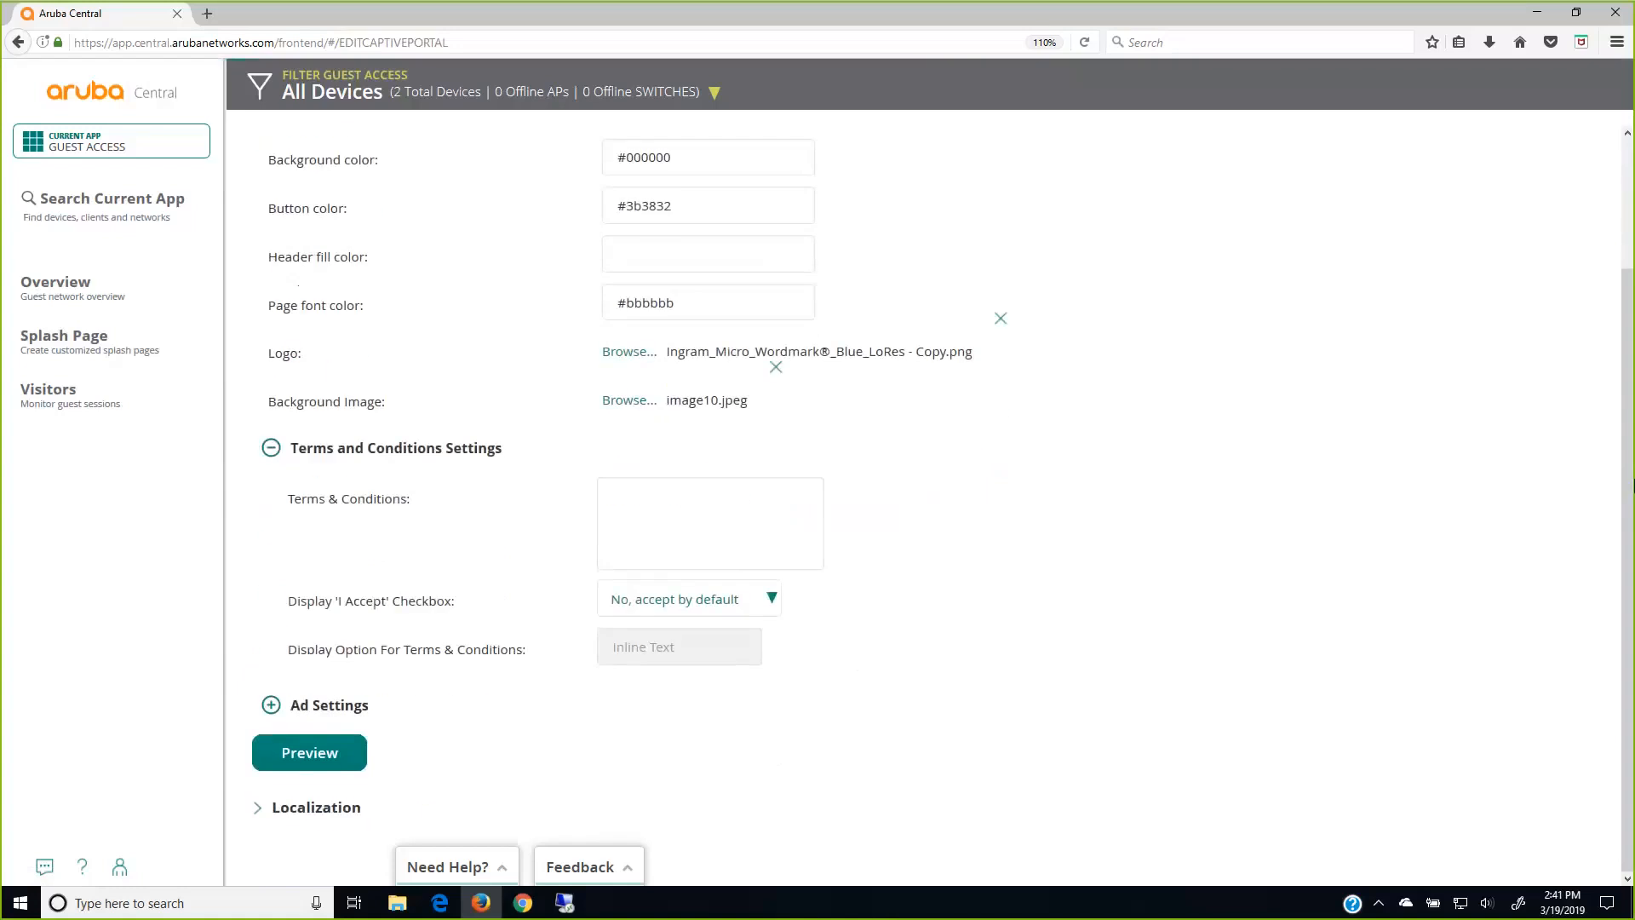
{"action": "left_click", "coordinate": [271, 705]}
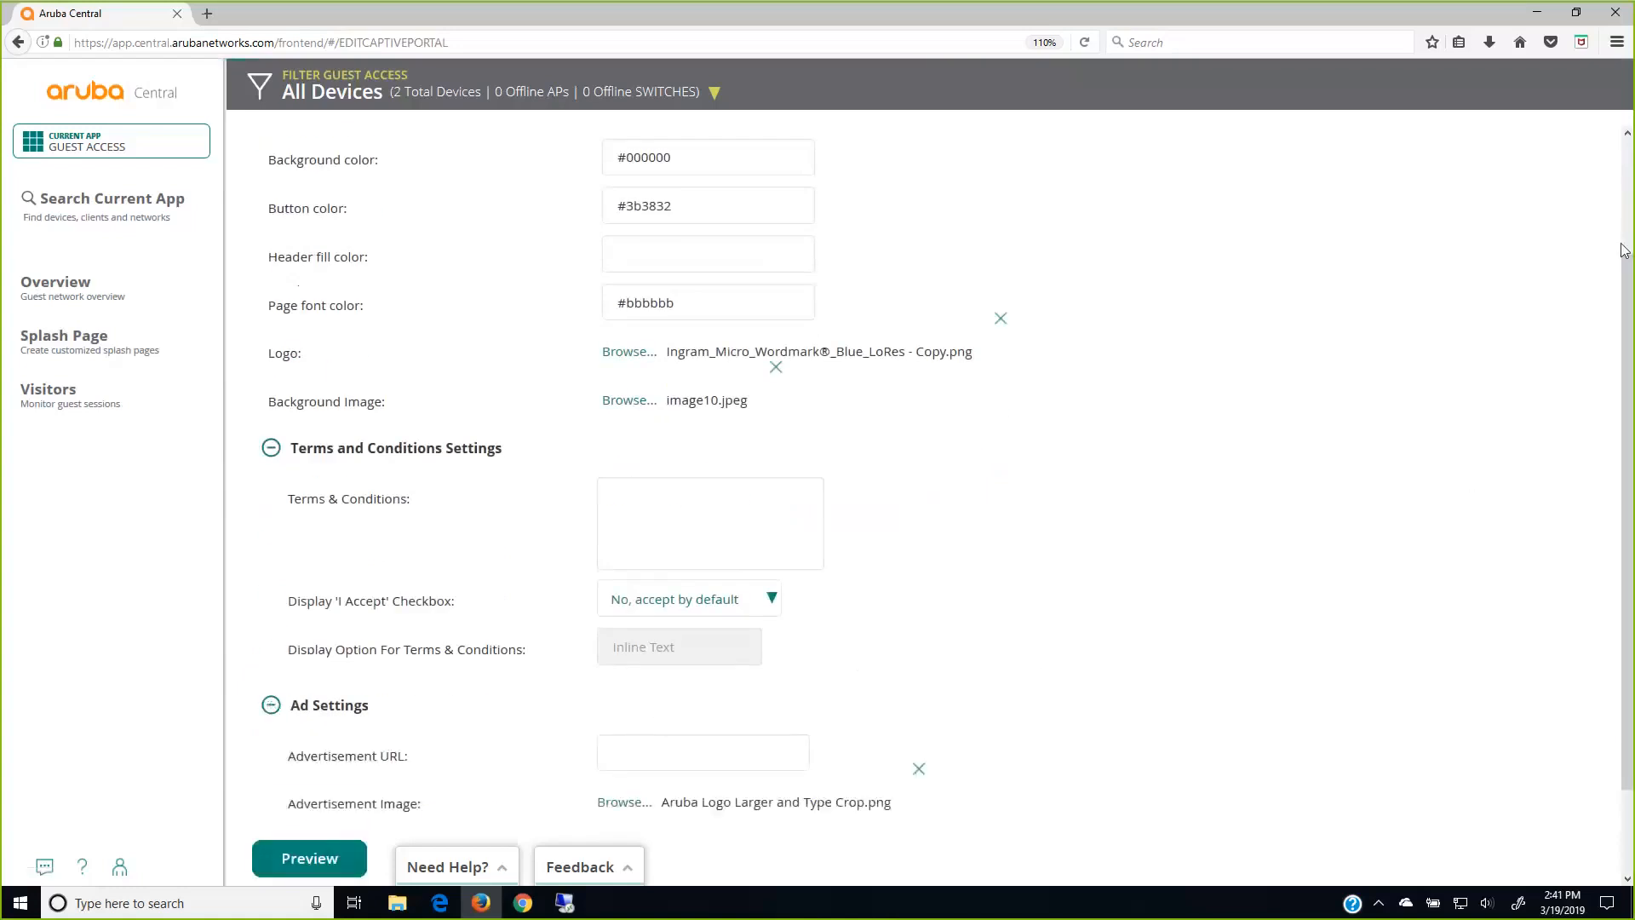
{"action": "scroll", "coordinate": [1631, 404], "scroll_direction": "down", "scroll_amount": 2}
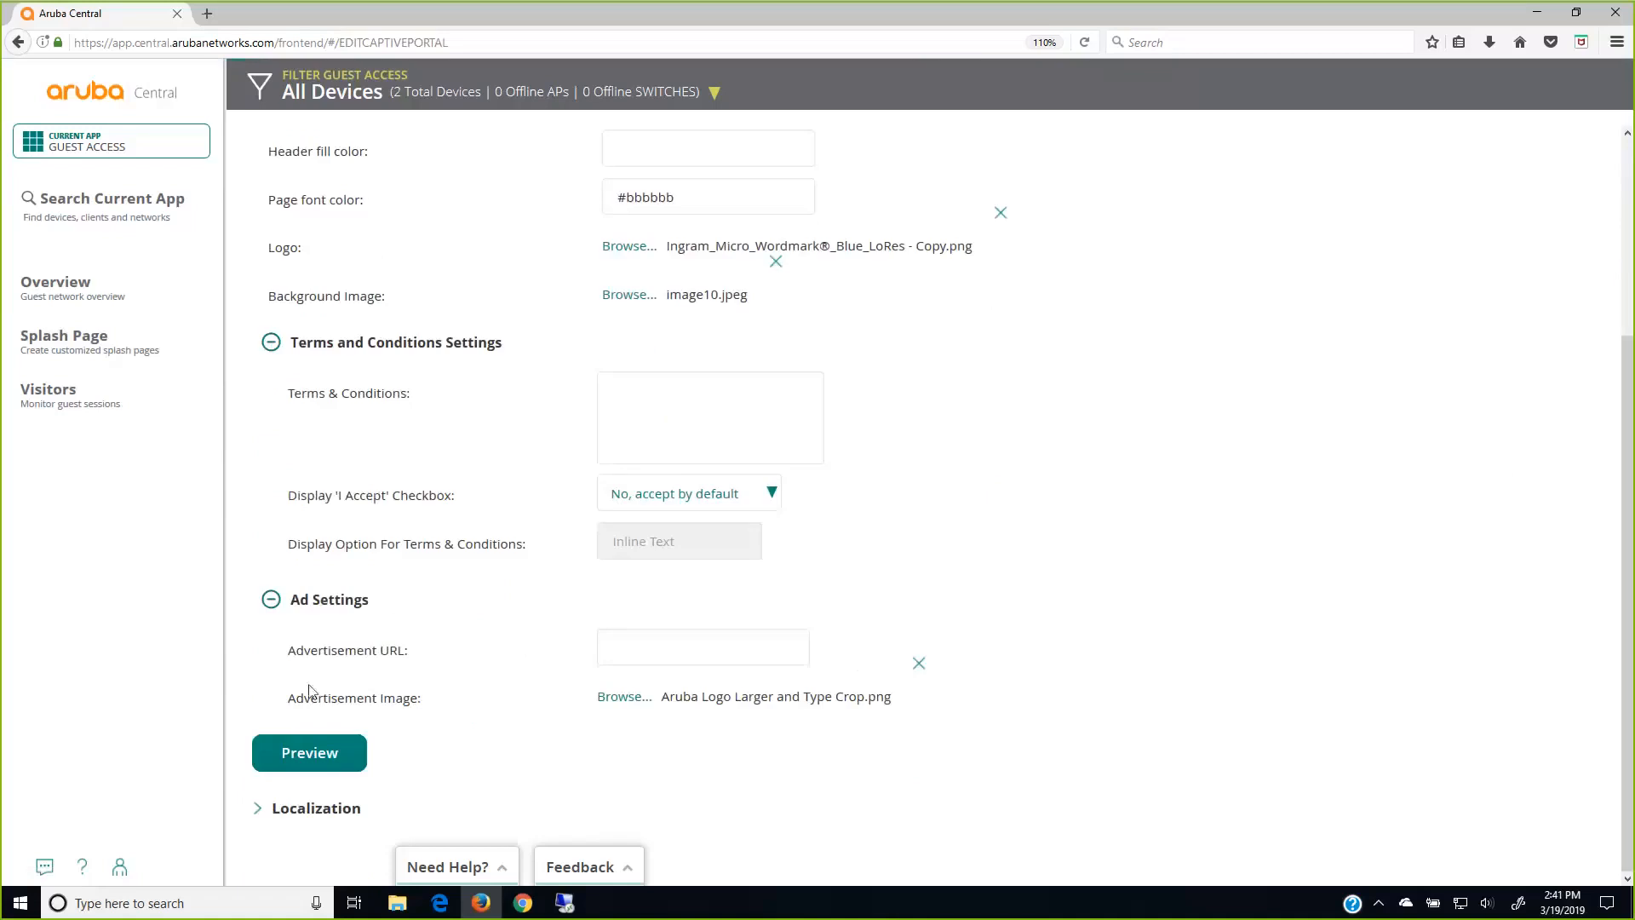
Step: Examine the localization fields of BTCGuestPage, including the login section's button and page titles
{"action": "left_click", "coordinate": [265, 811]}
{"action": "scroll", "coordinate": [1179, 457], "scroll_direction": "down", "scroll_amount": 4}
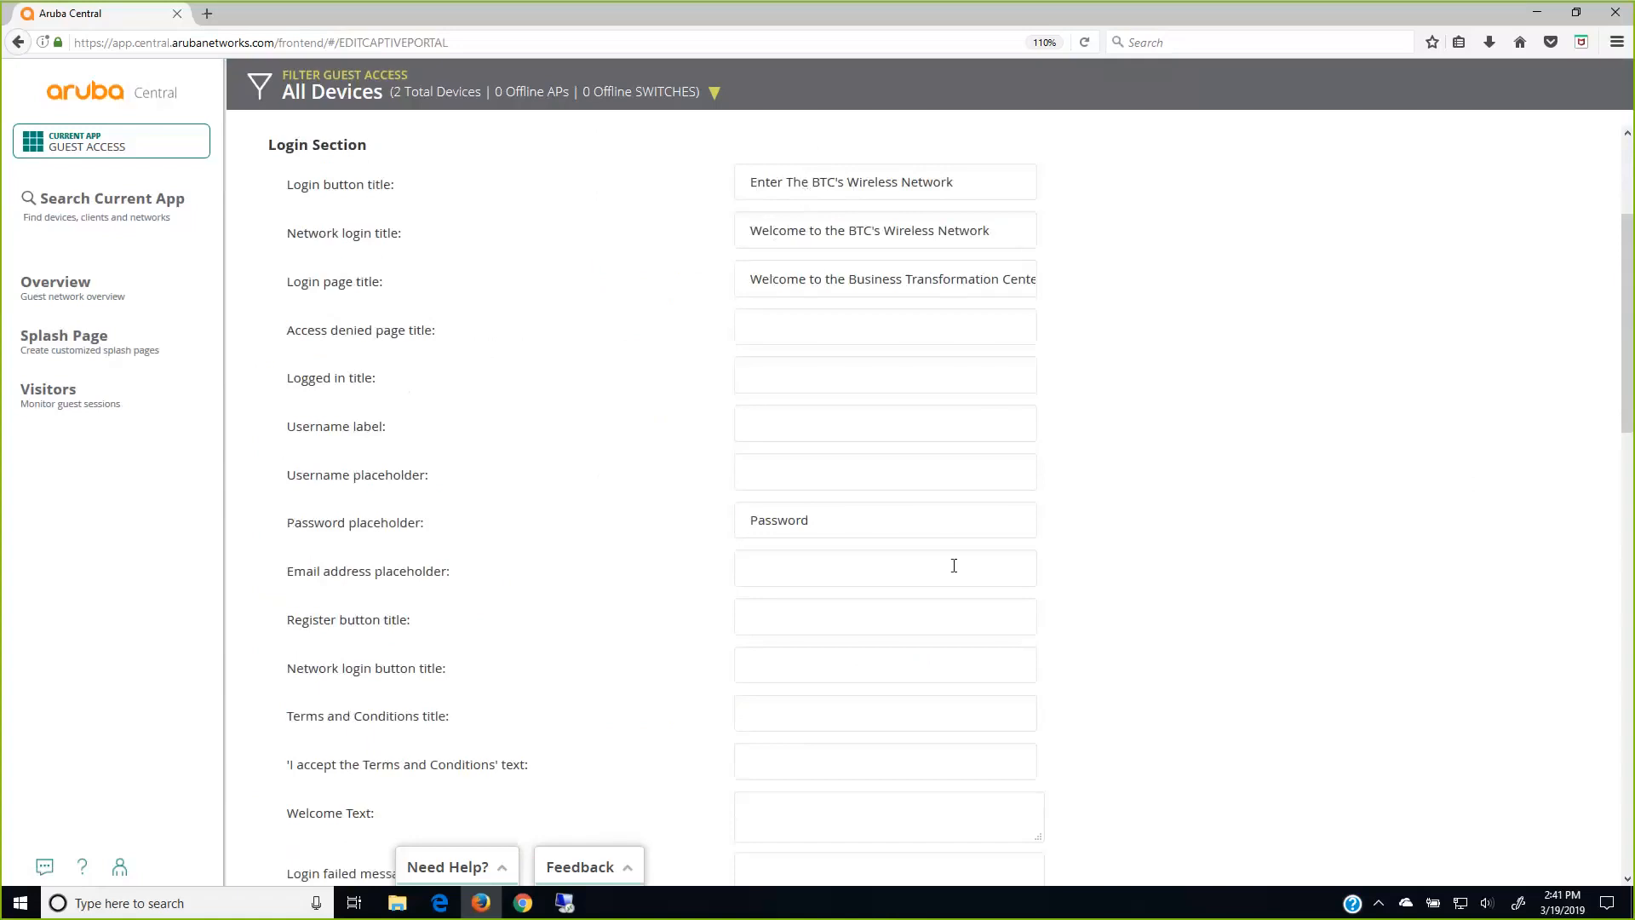
{"action": "left_click_drag", "start_coordinate": [1628, 304], "coordinate": [1631, 226]}
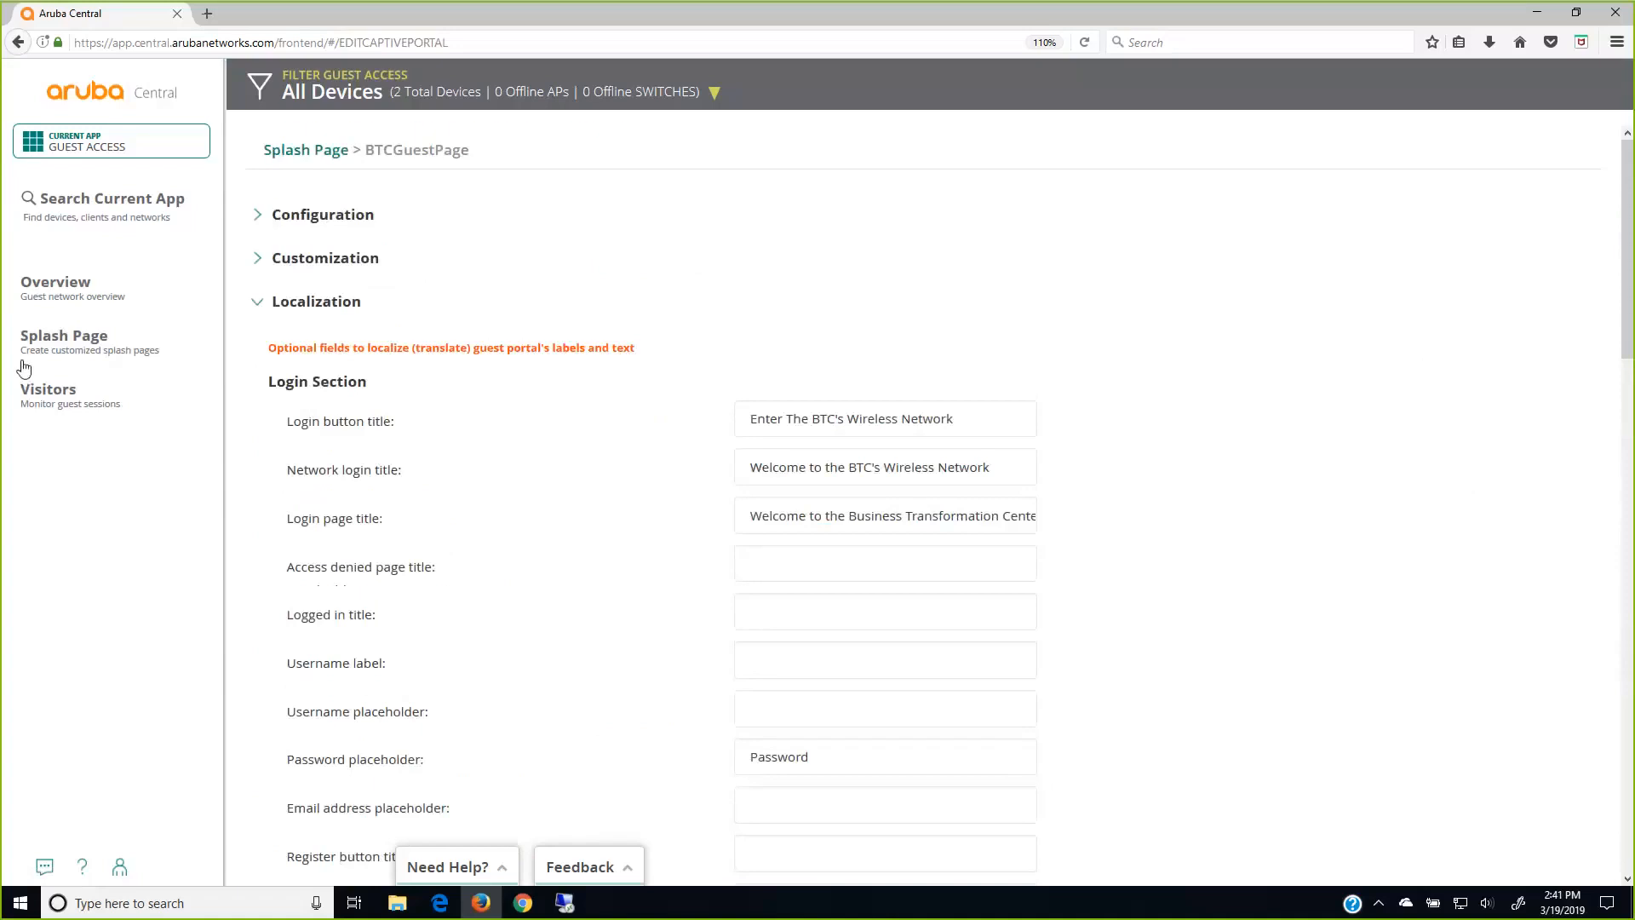
Step: Switch to the Wireless Management app and filter it to the Business Transforamtion Center group
{"action": "left_click", "coordinate": [44, 345]}
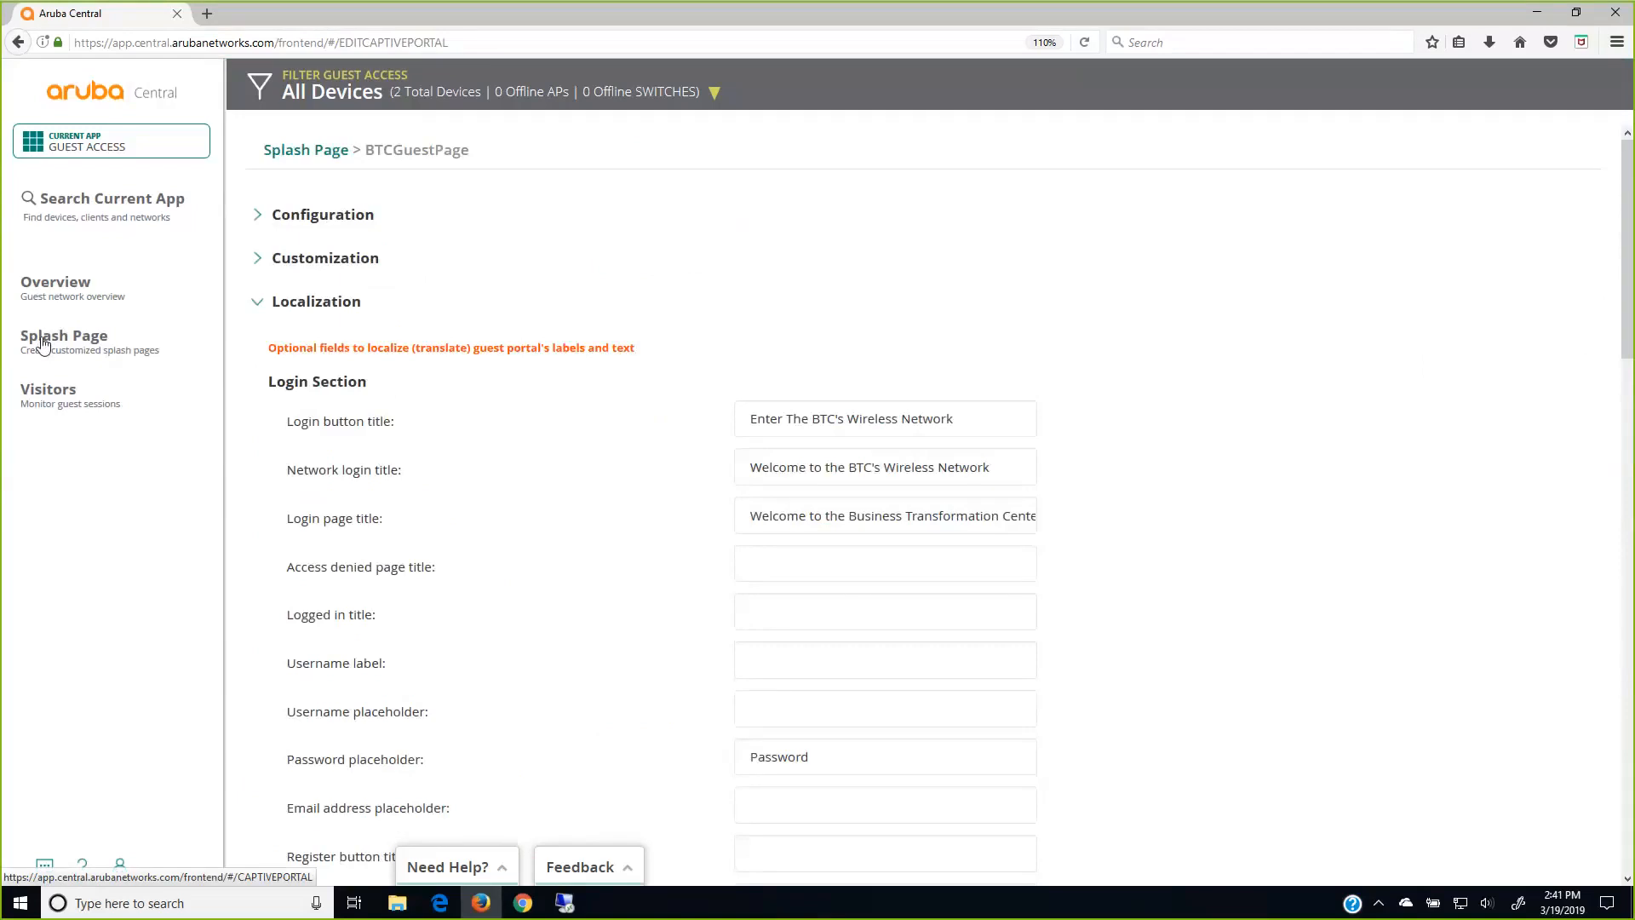
{"action": "left_click", "coordinate": [58, 142]}
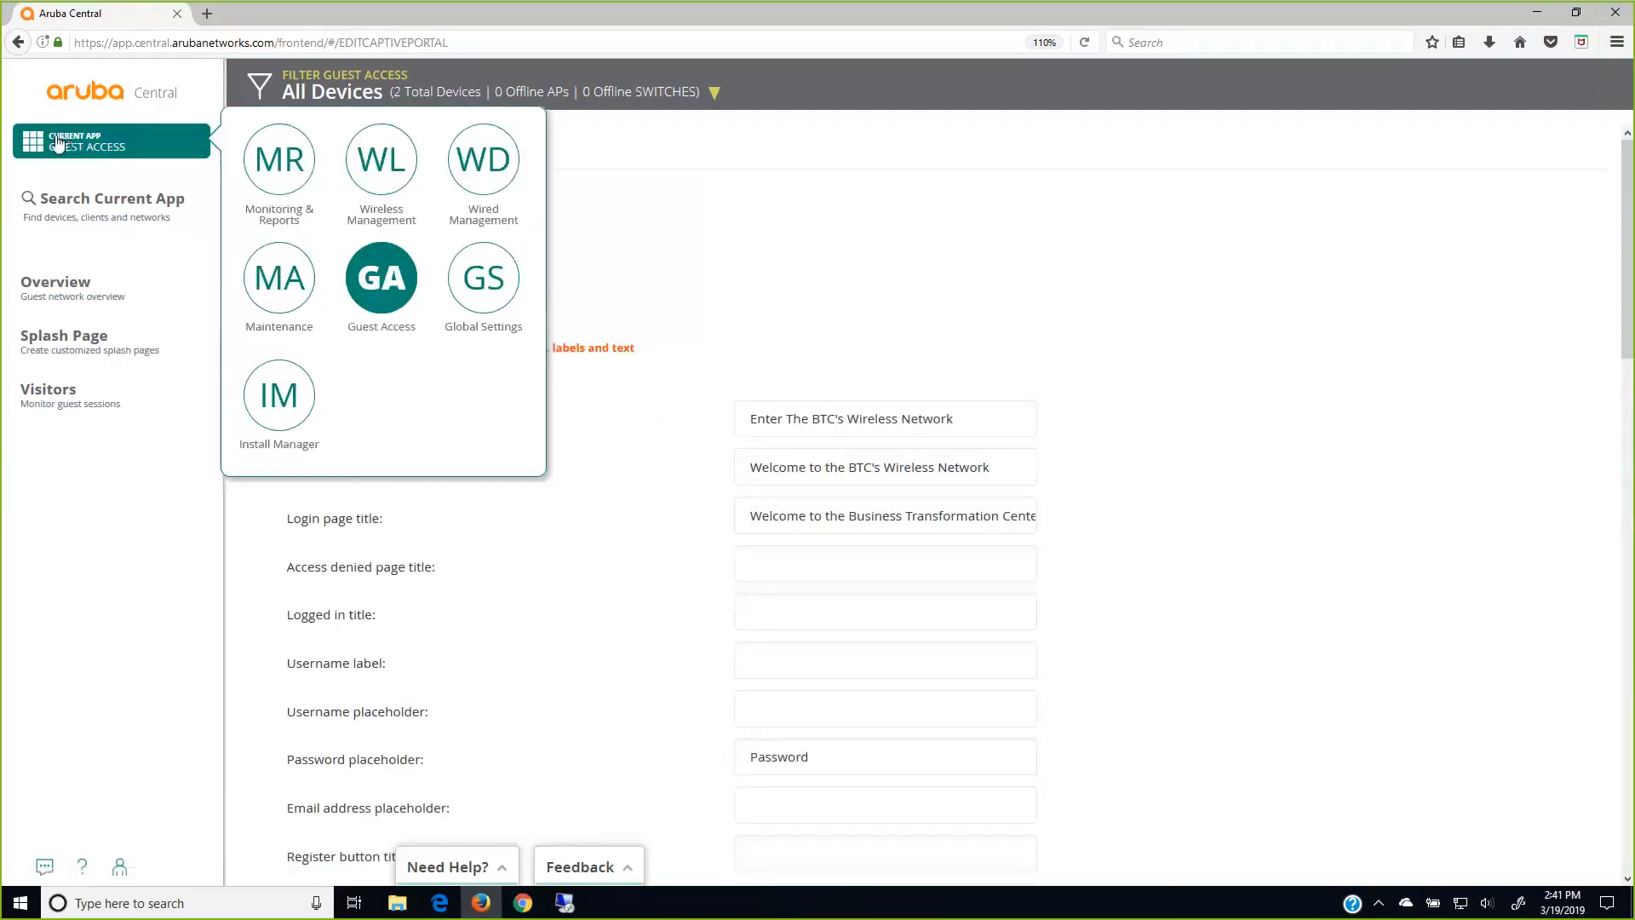
{"action": "left_click", "coordinate": [378, 177]}
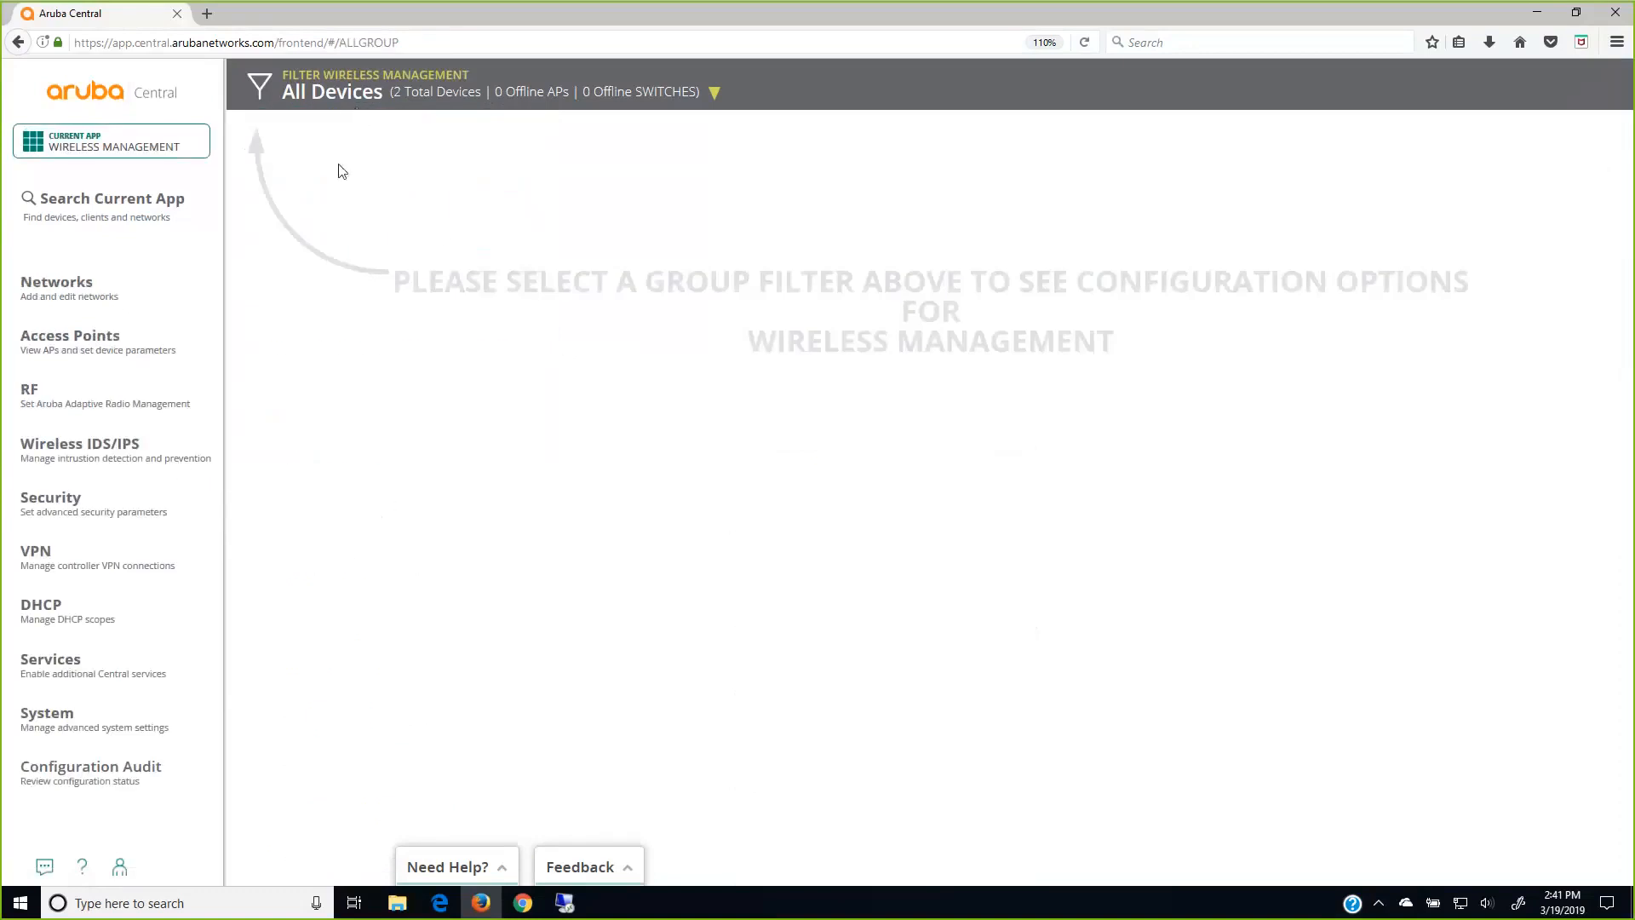
{"action": "left_click", "coordinate": [358, 92]}
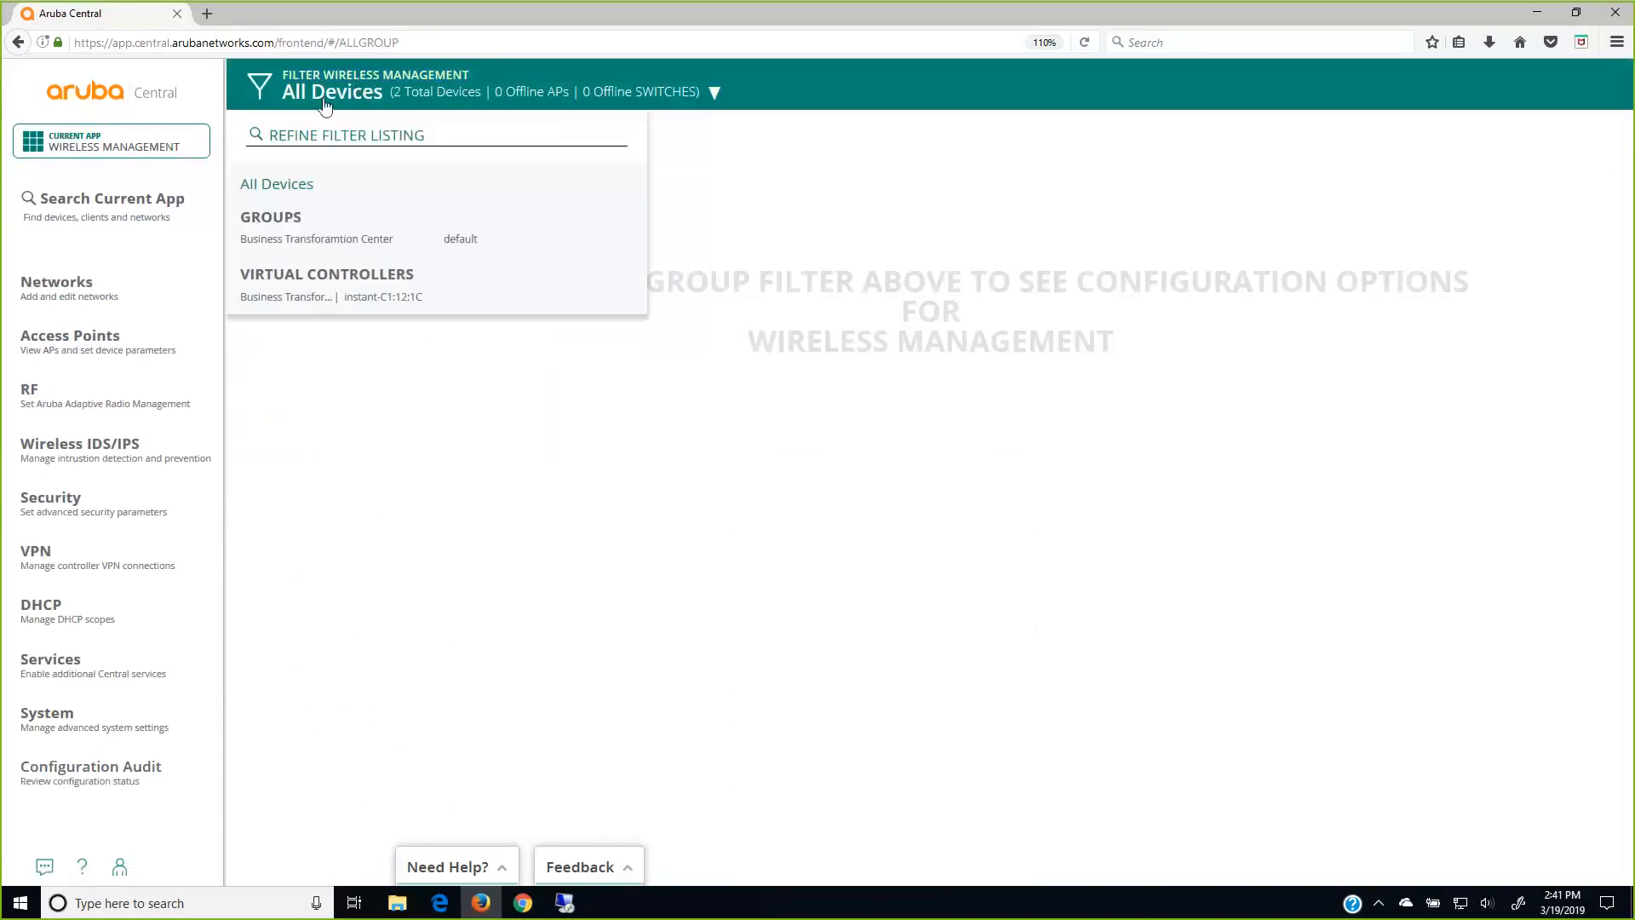
{"action": "left_click", "coordinate": [288, 242]}
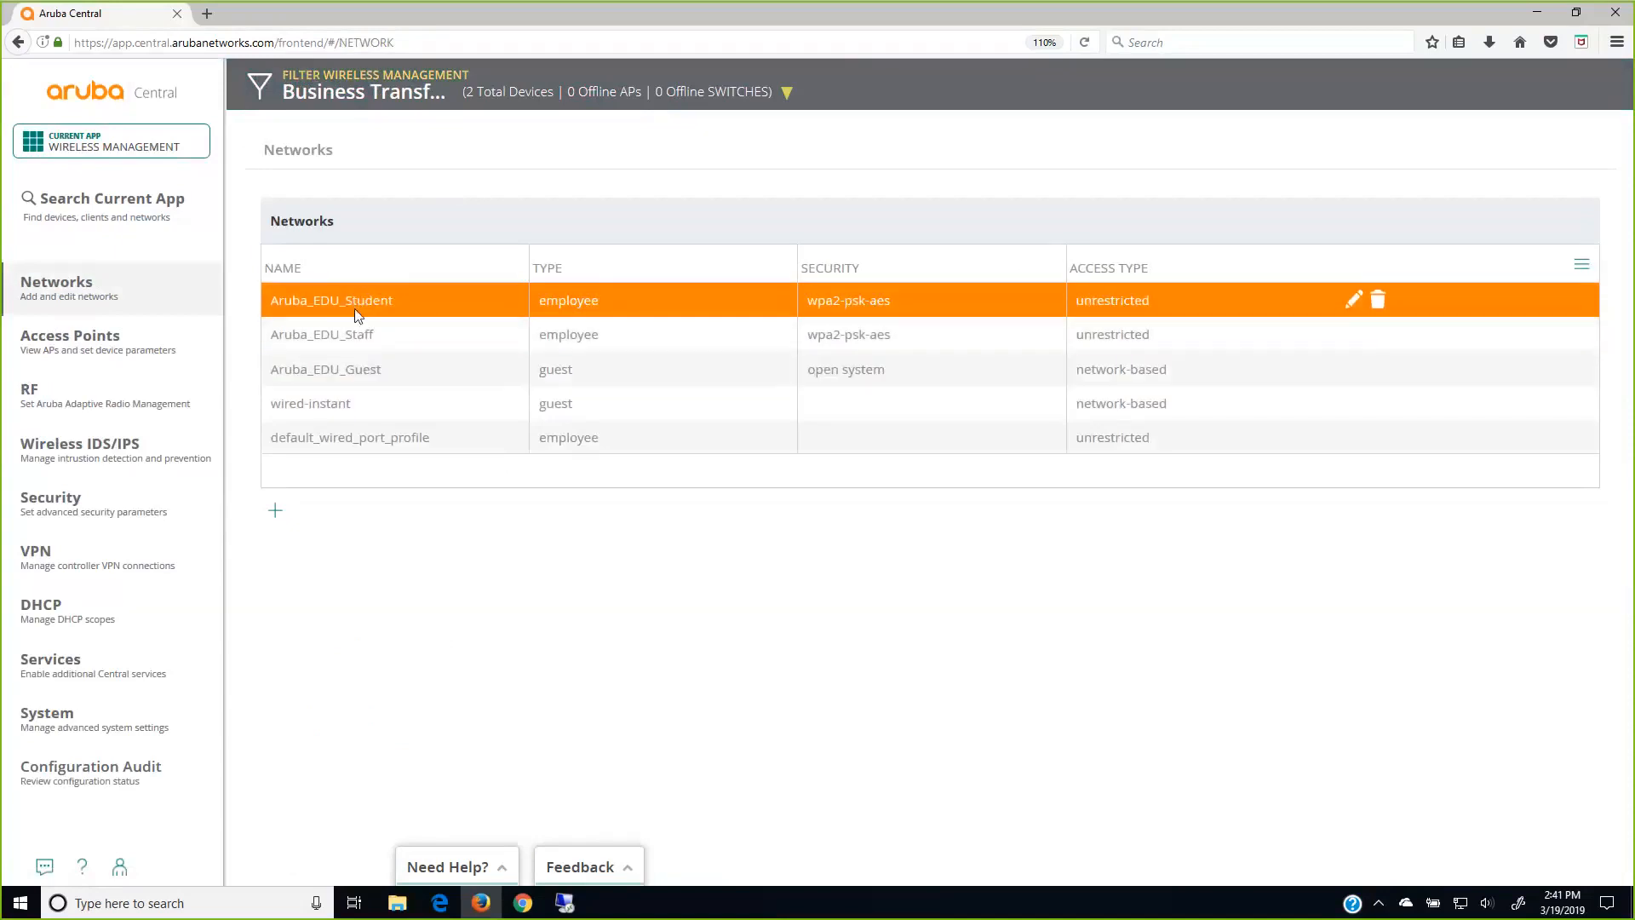
Step: Change the filter to the virtual controller instant-C1:12:1C and look over its networks list
{"action": "left_click", "coordinate": [358, 92]}
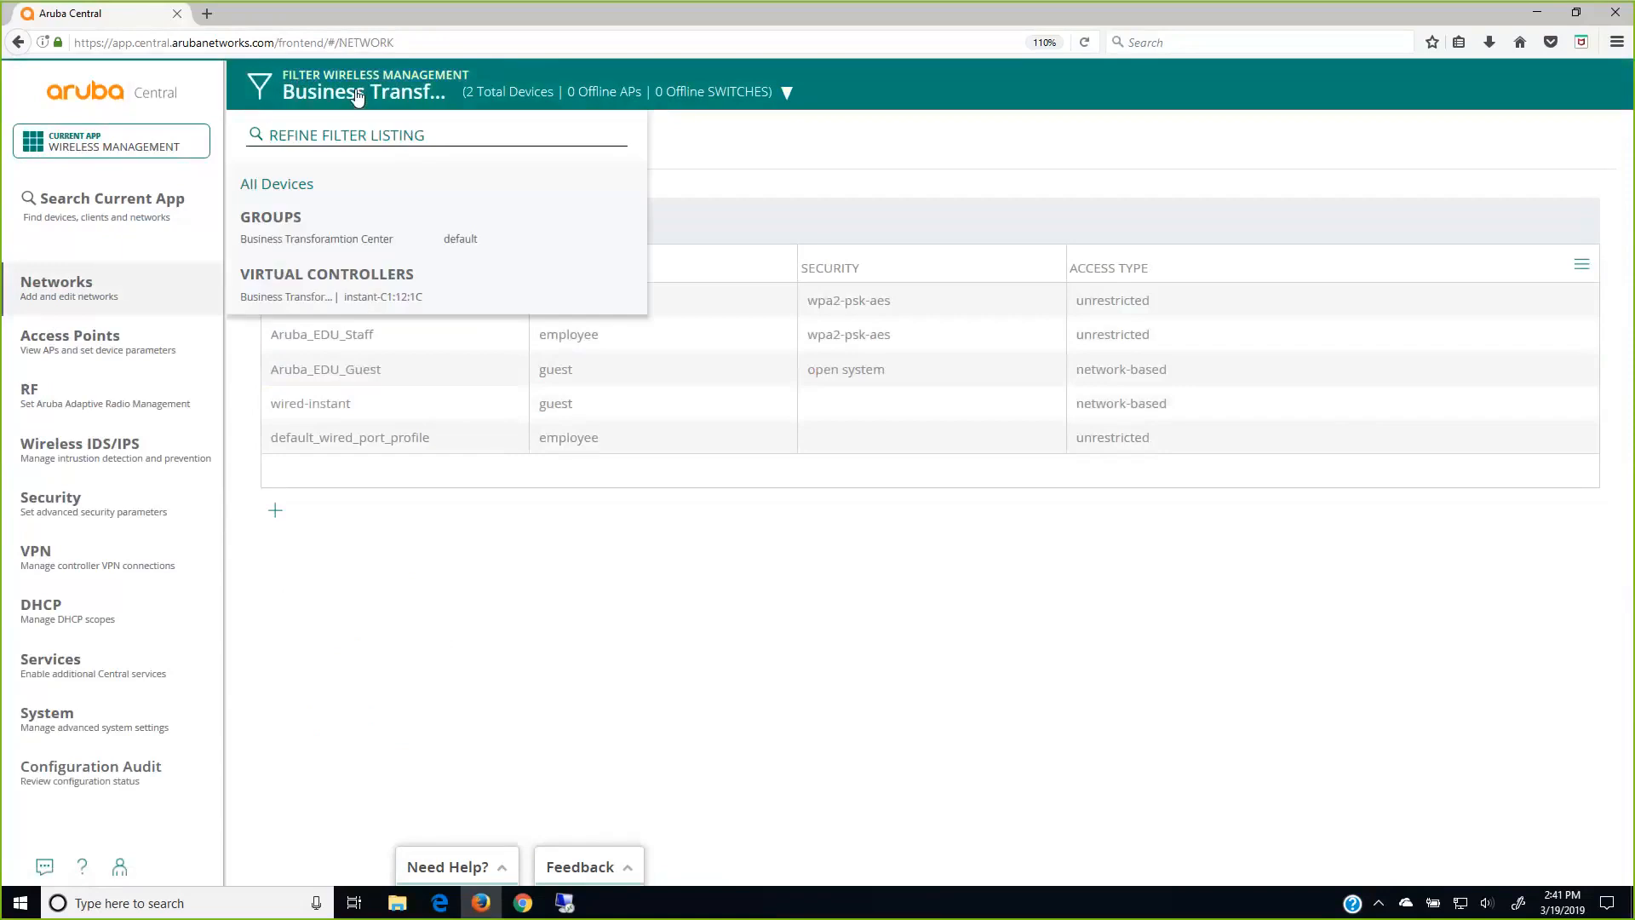
{"action": "left_click", "coordinate": [327, 298]}
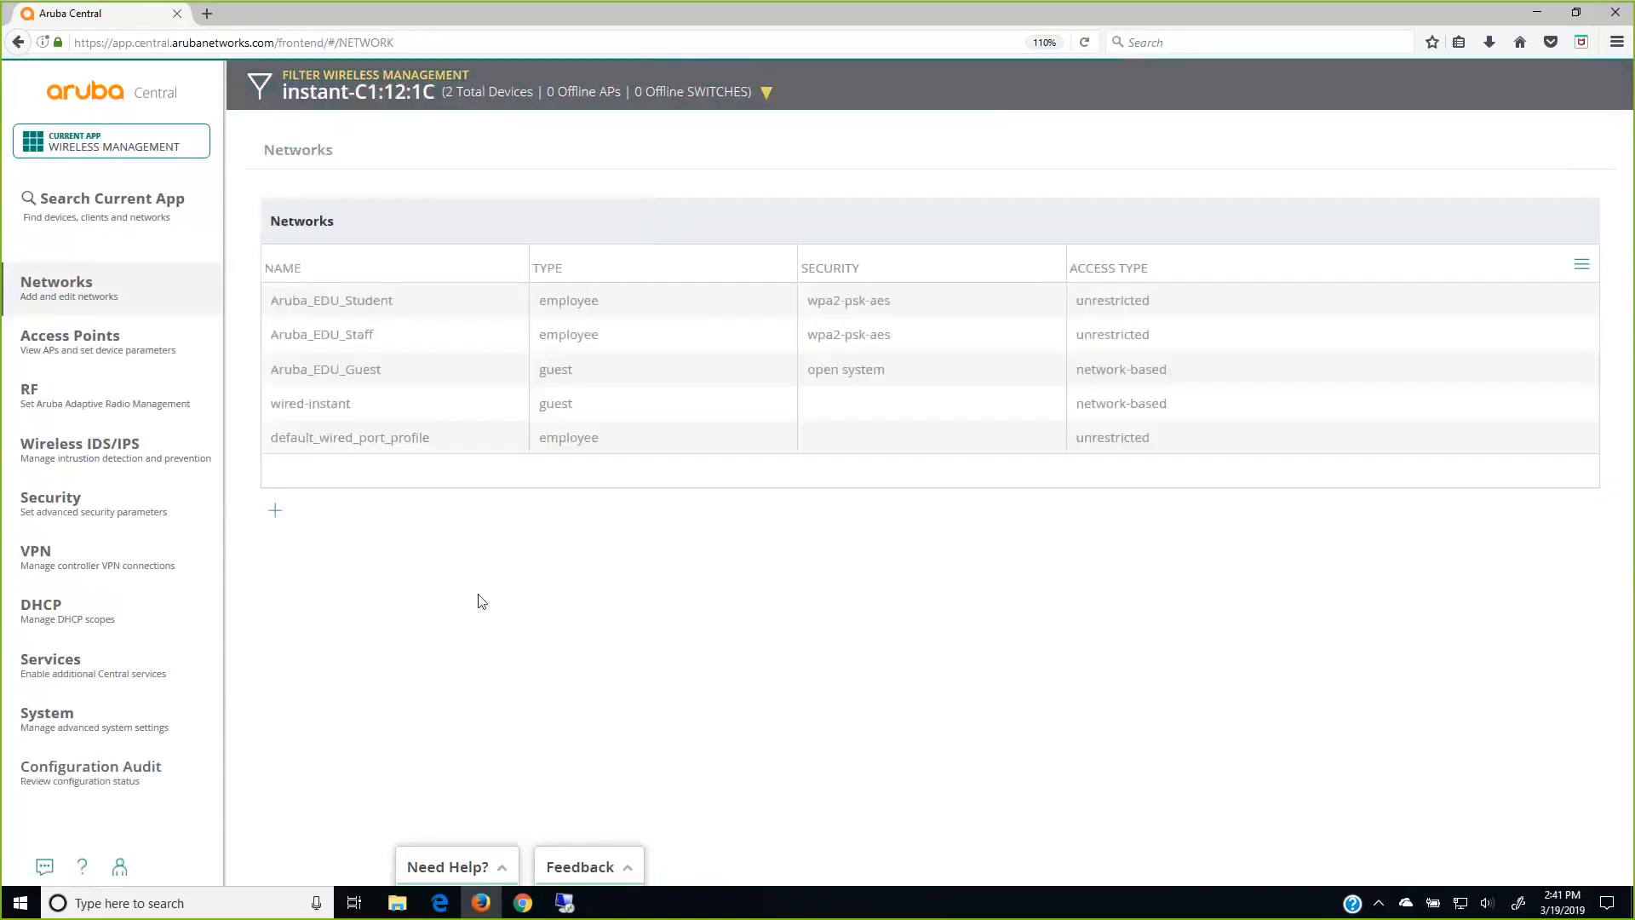
{"action": "left_click", "coordinate": [329, 414]}
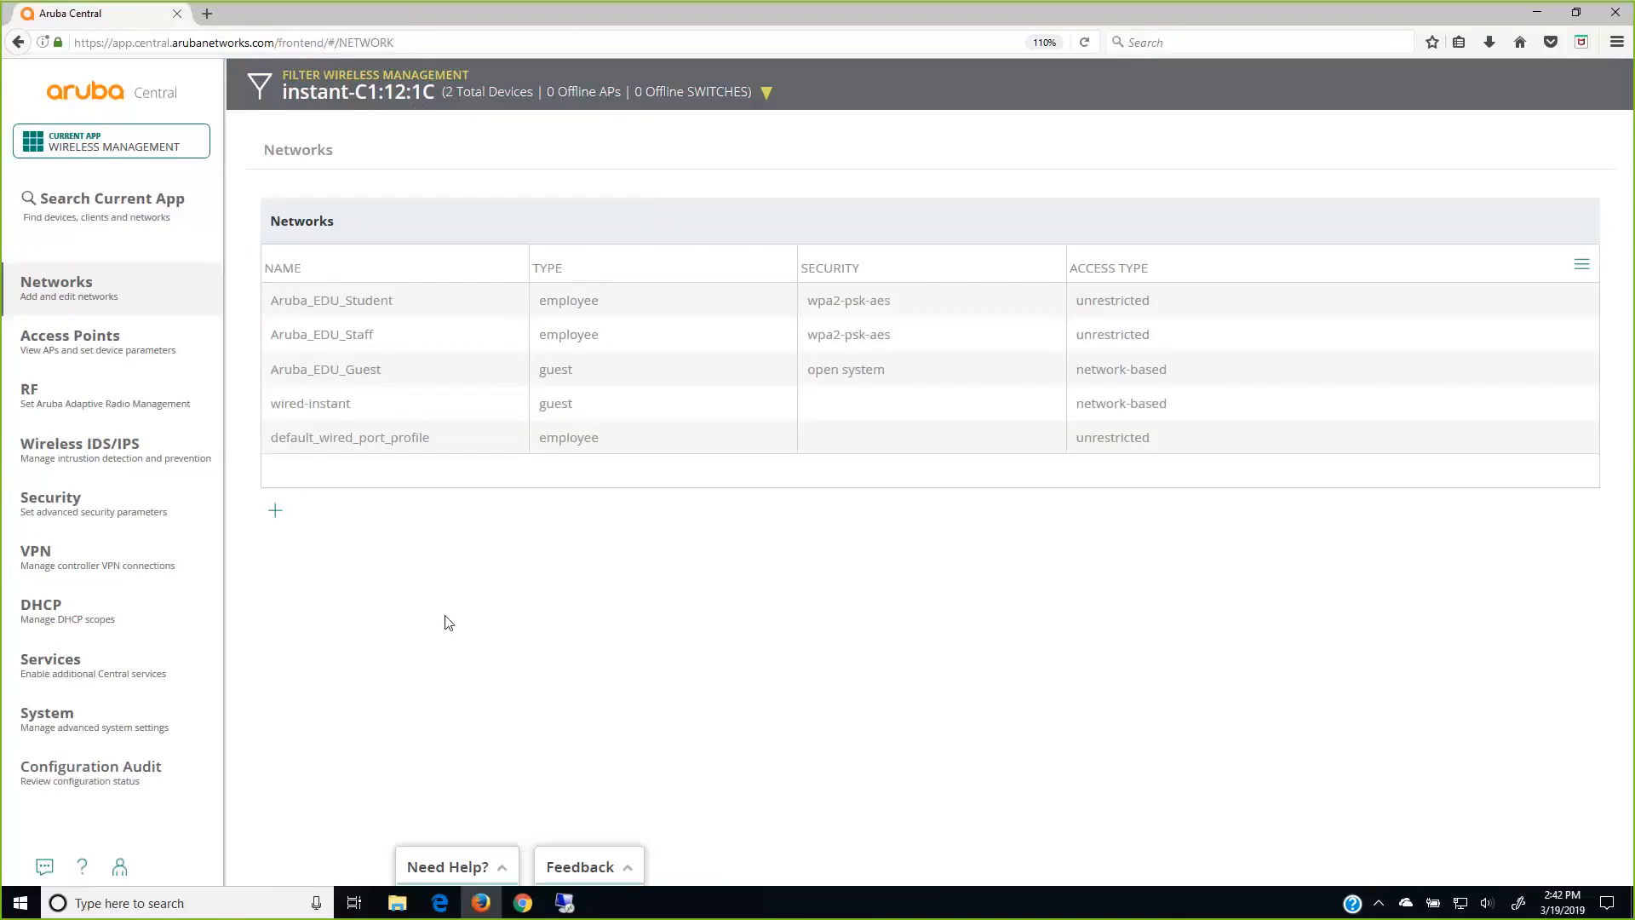
Step: Start a new wireless network named OurGuestDemo with Guest as its primary usage
{"action": "left_click", "coordinate": [276, 515]}
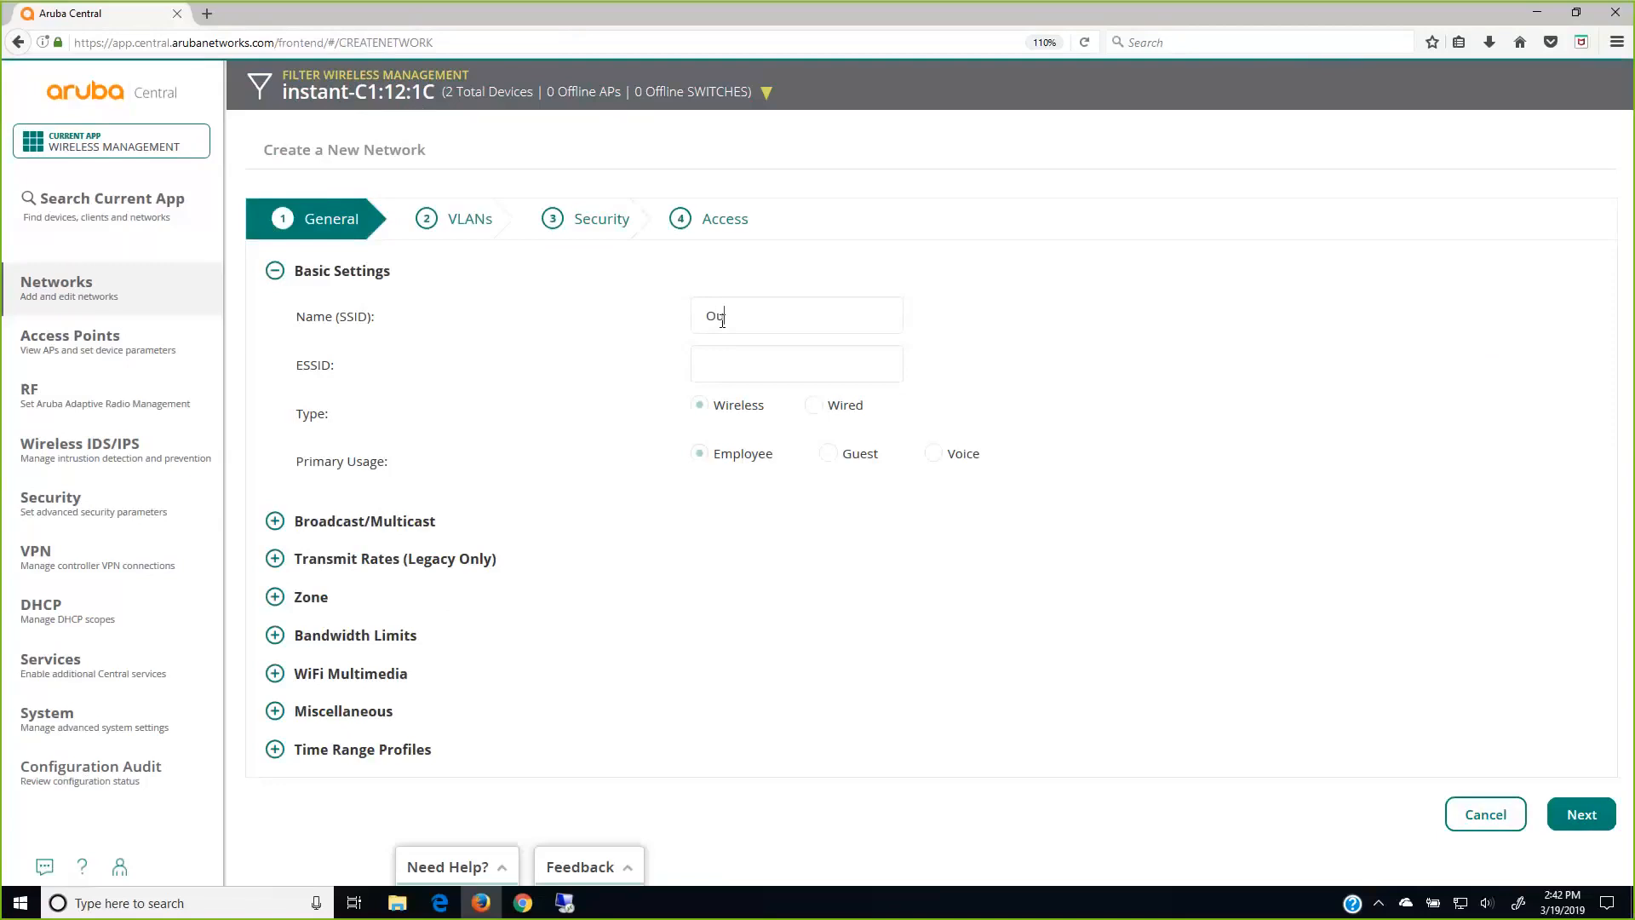
{"action": "type", "text": "Guest"}
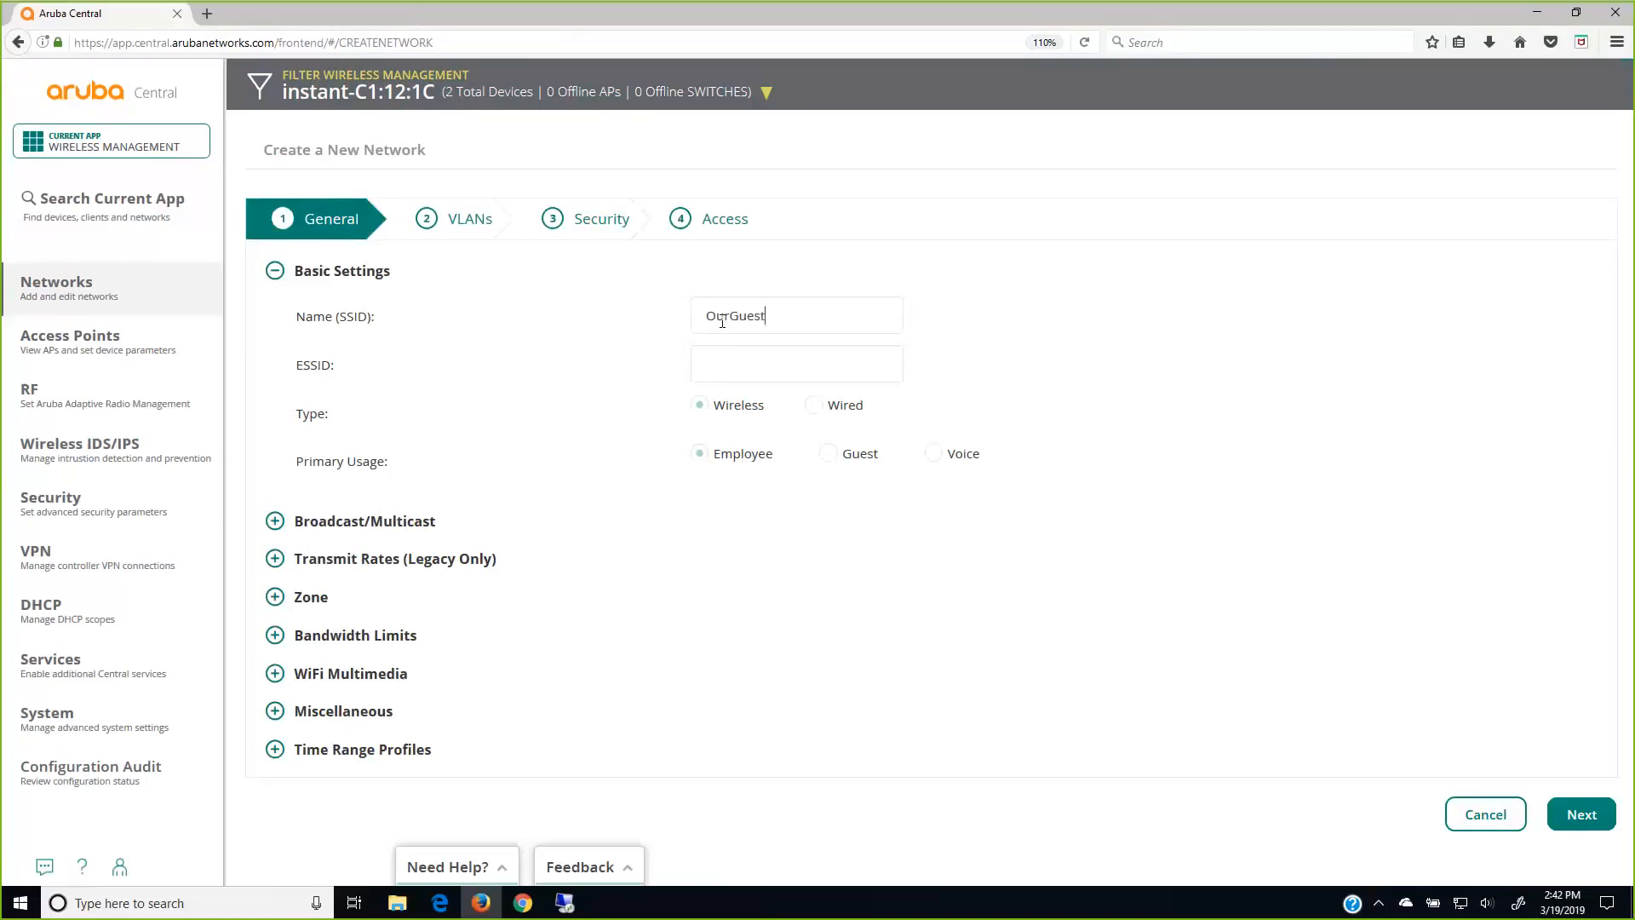
{"action": "type", "text": "Demo"}
Step: Set the network's bandwidth limits to 20148 kbps downstream and 512 kbps upstream, and continue to the VLAN settings
{"action": "left_click", "coordinate": [274, 636]}
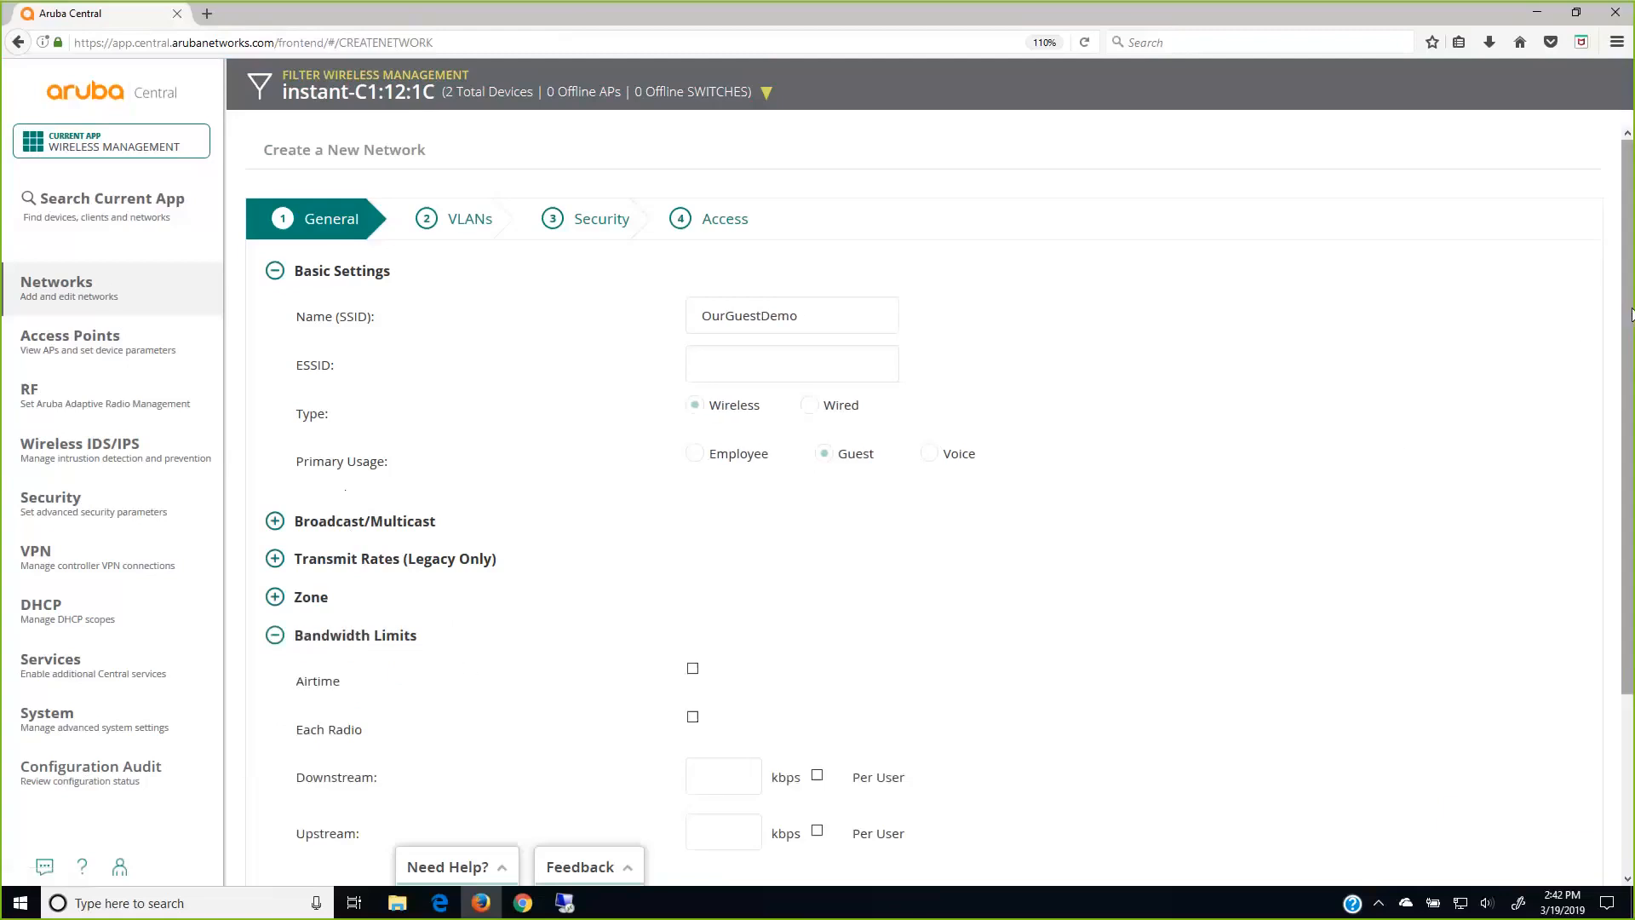
{"action": "scroll", "coordinate": [1186, 624], "scroll_direction": "down", "scroll_amount": 3}
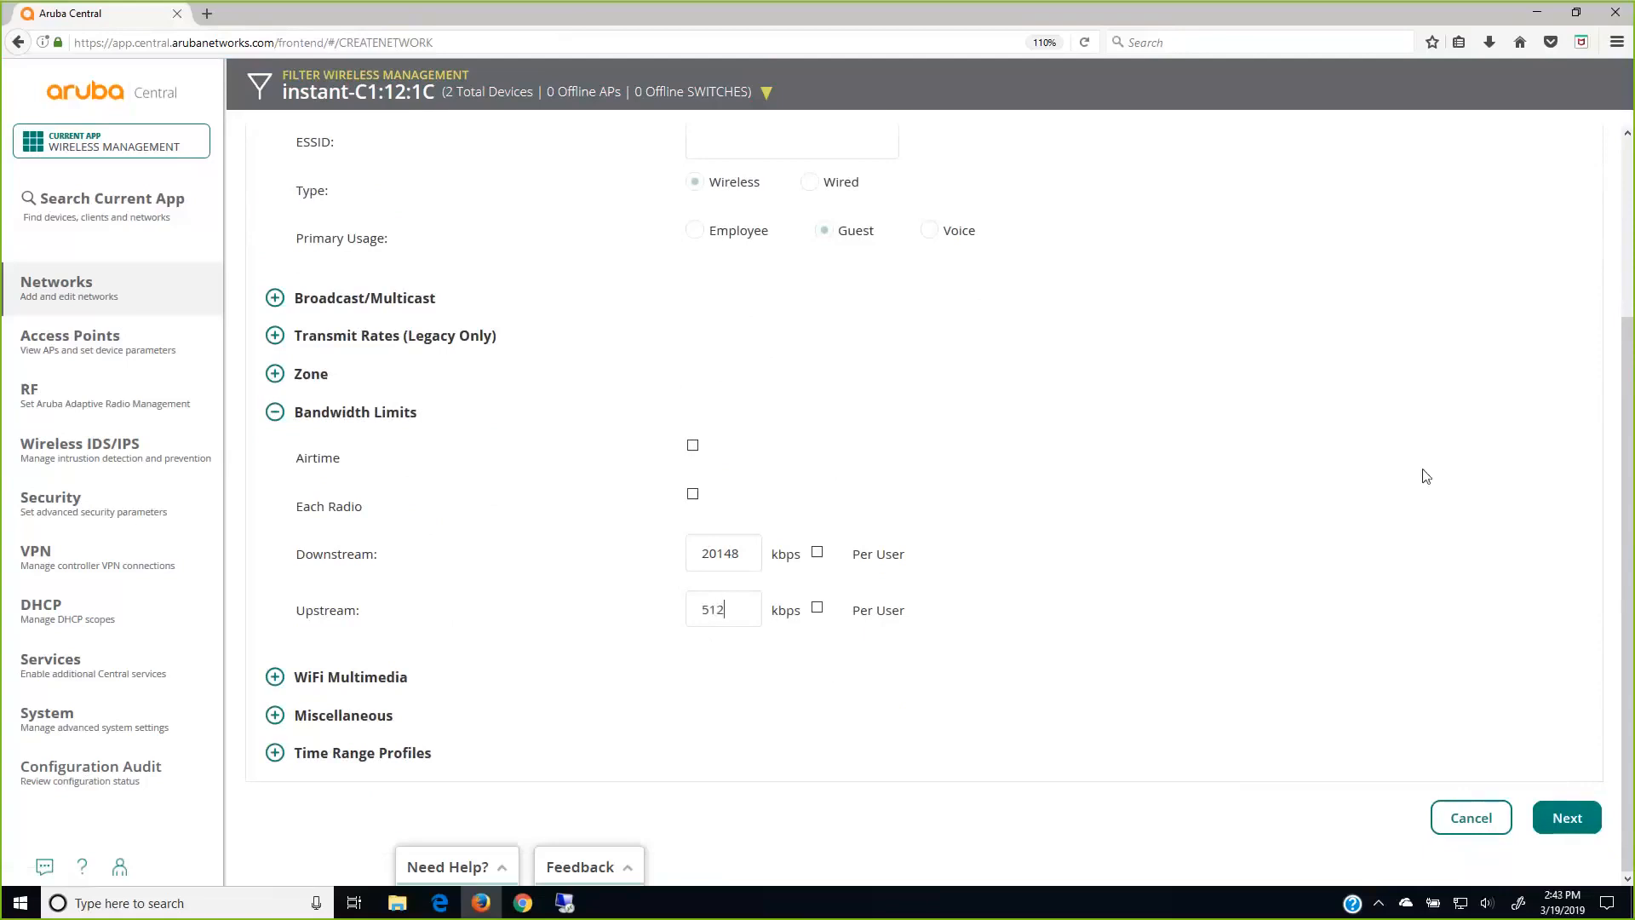
{"action": "scroll", "coordinate": [1629, 442], "scroll_direction": "up", "scroll_amount": 5}
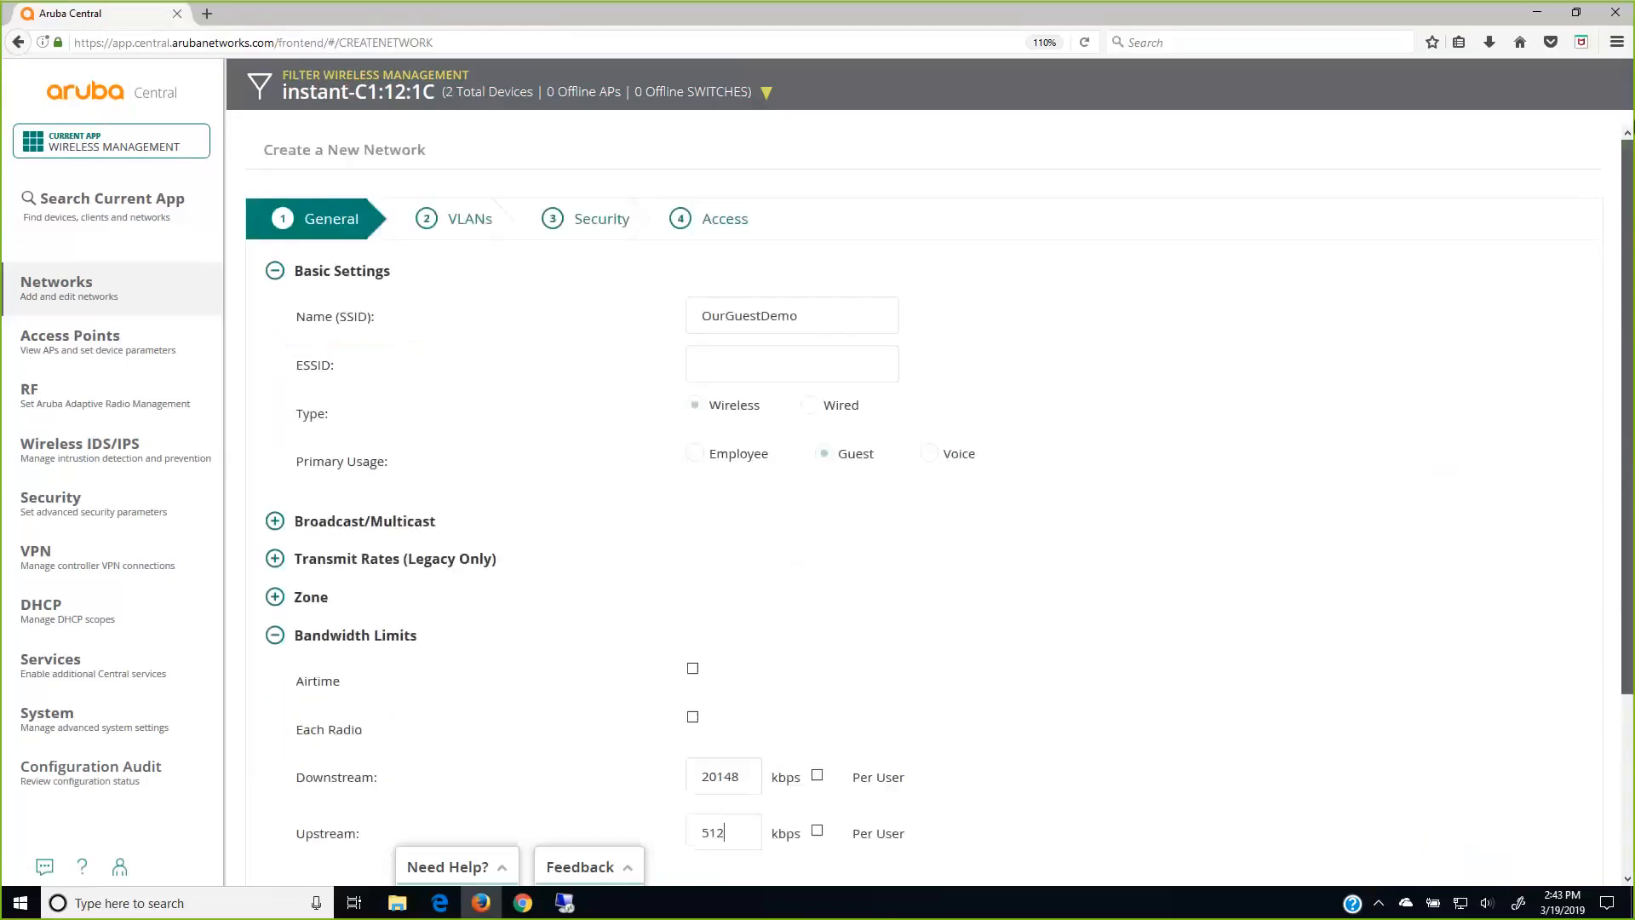
{"action": "scroll", "coordinate": [1631, 187], "scroll_direction": "down", "scroll_amount": 5}
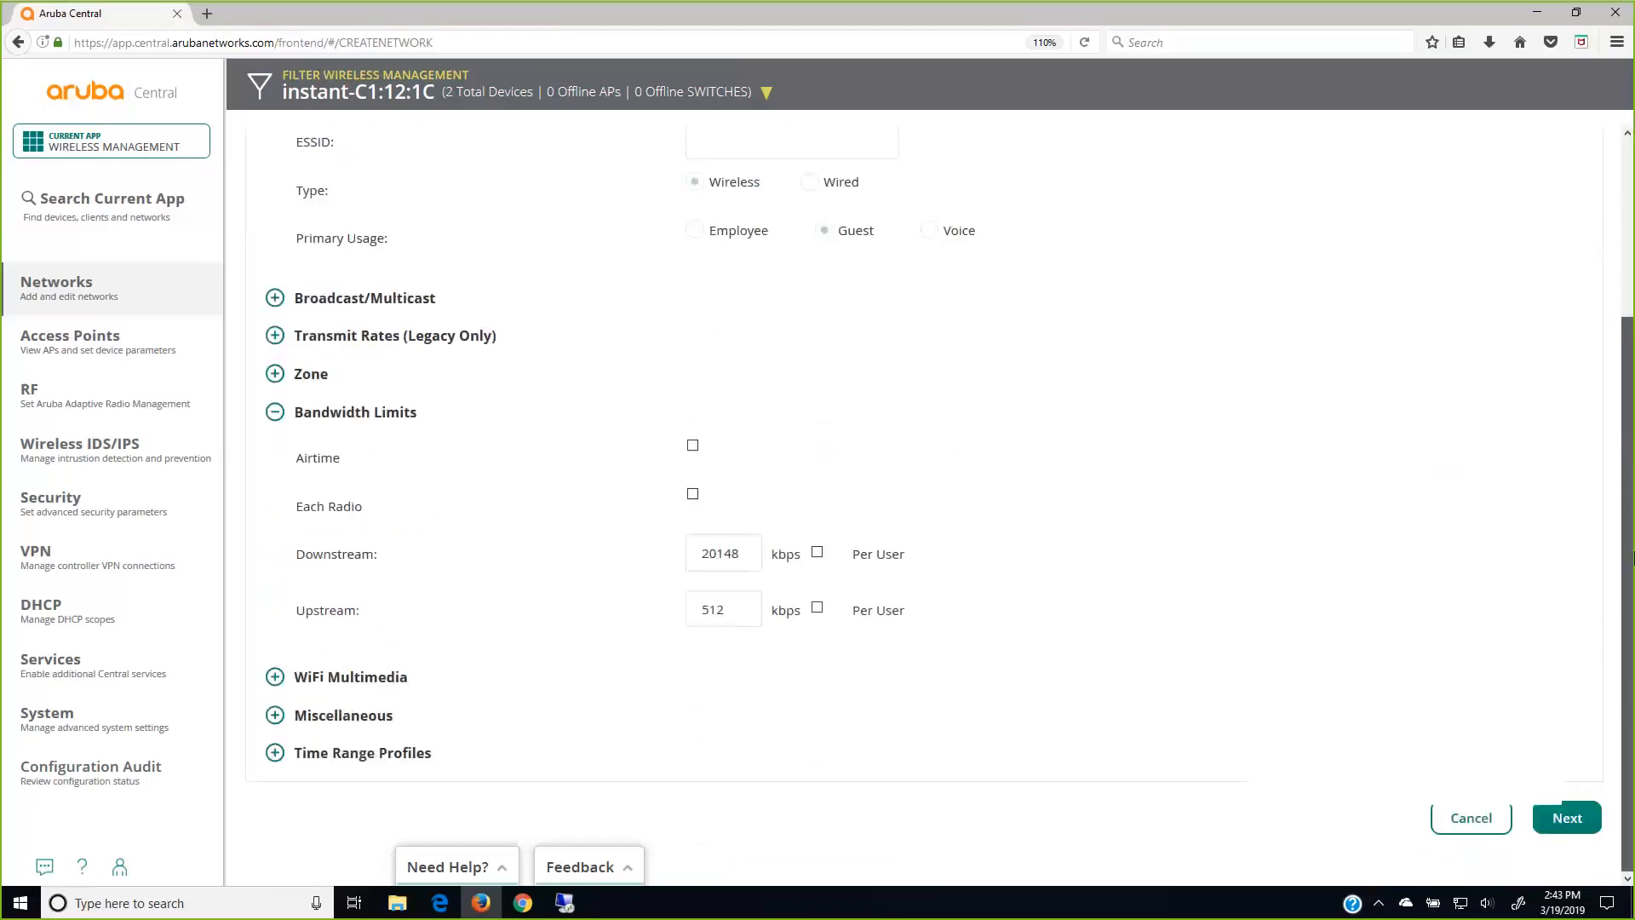
{"action": "left_click", "coordinate": [1564, 820]}
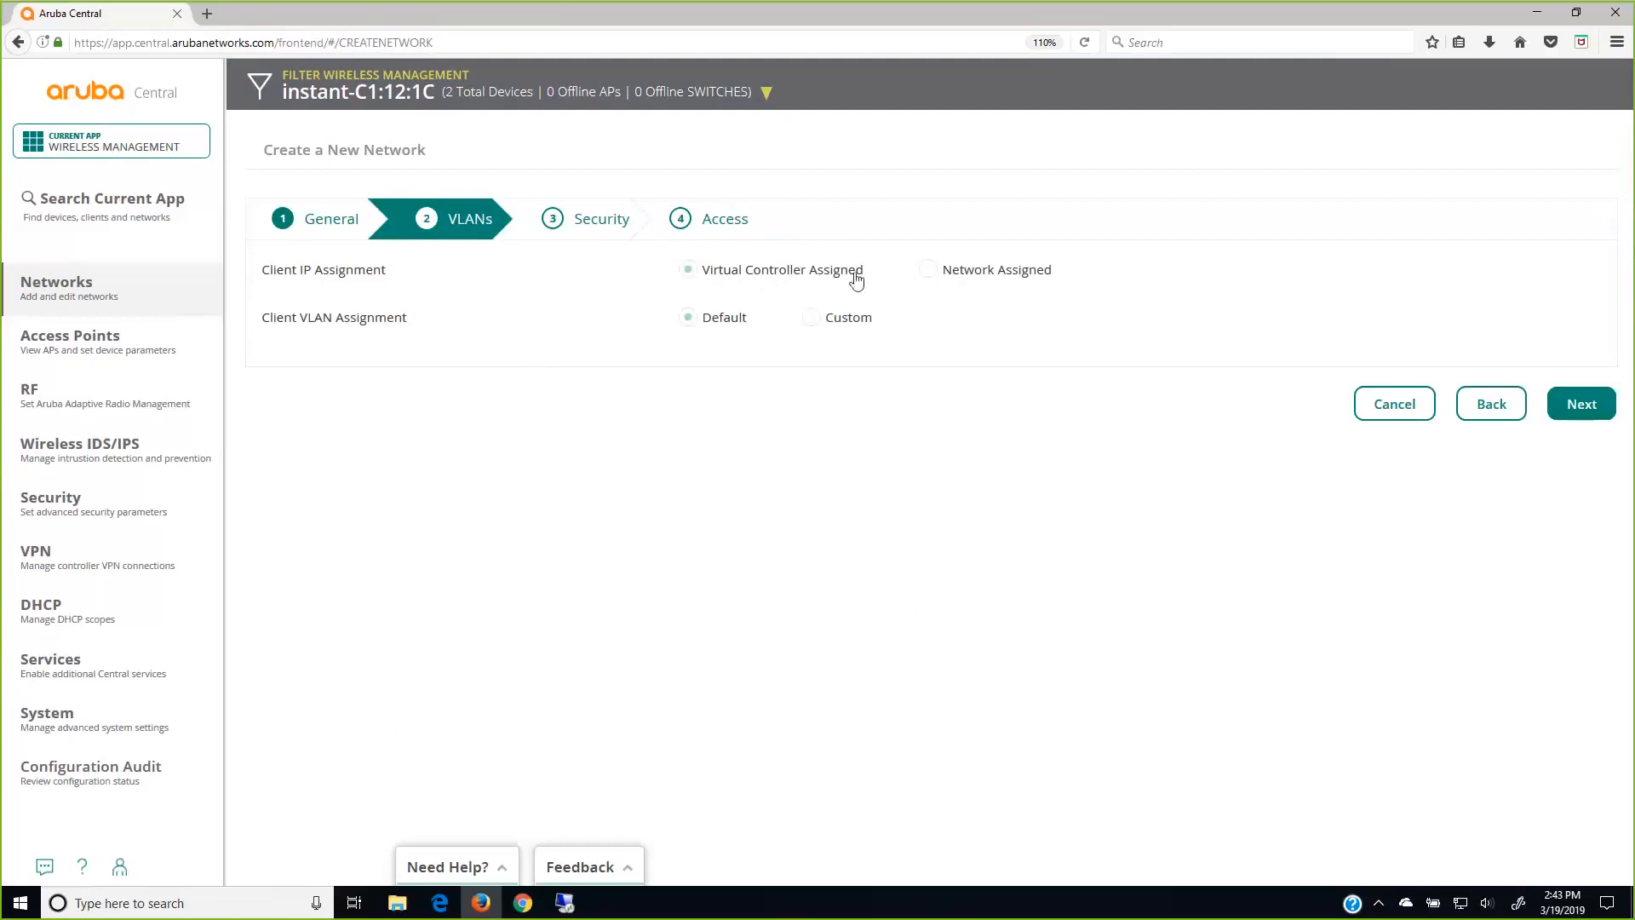
Step: Set client IP assignment to Virtual Controller Assigned and client VLAN assignment to Default, and continue to the security settings
{"action": "left_click", "coordinate": [929, 271]}
{"action": "left_click", "coordinate": [686, 270]}
{"action": "left_click", "coordinate": [811, 318]}
{"action": "left_click", "coordinate": [687, 318]}
{"action": "left_click", "coordinate": [1581, 405]}
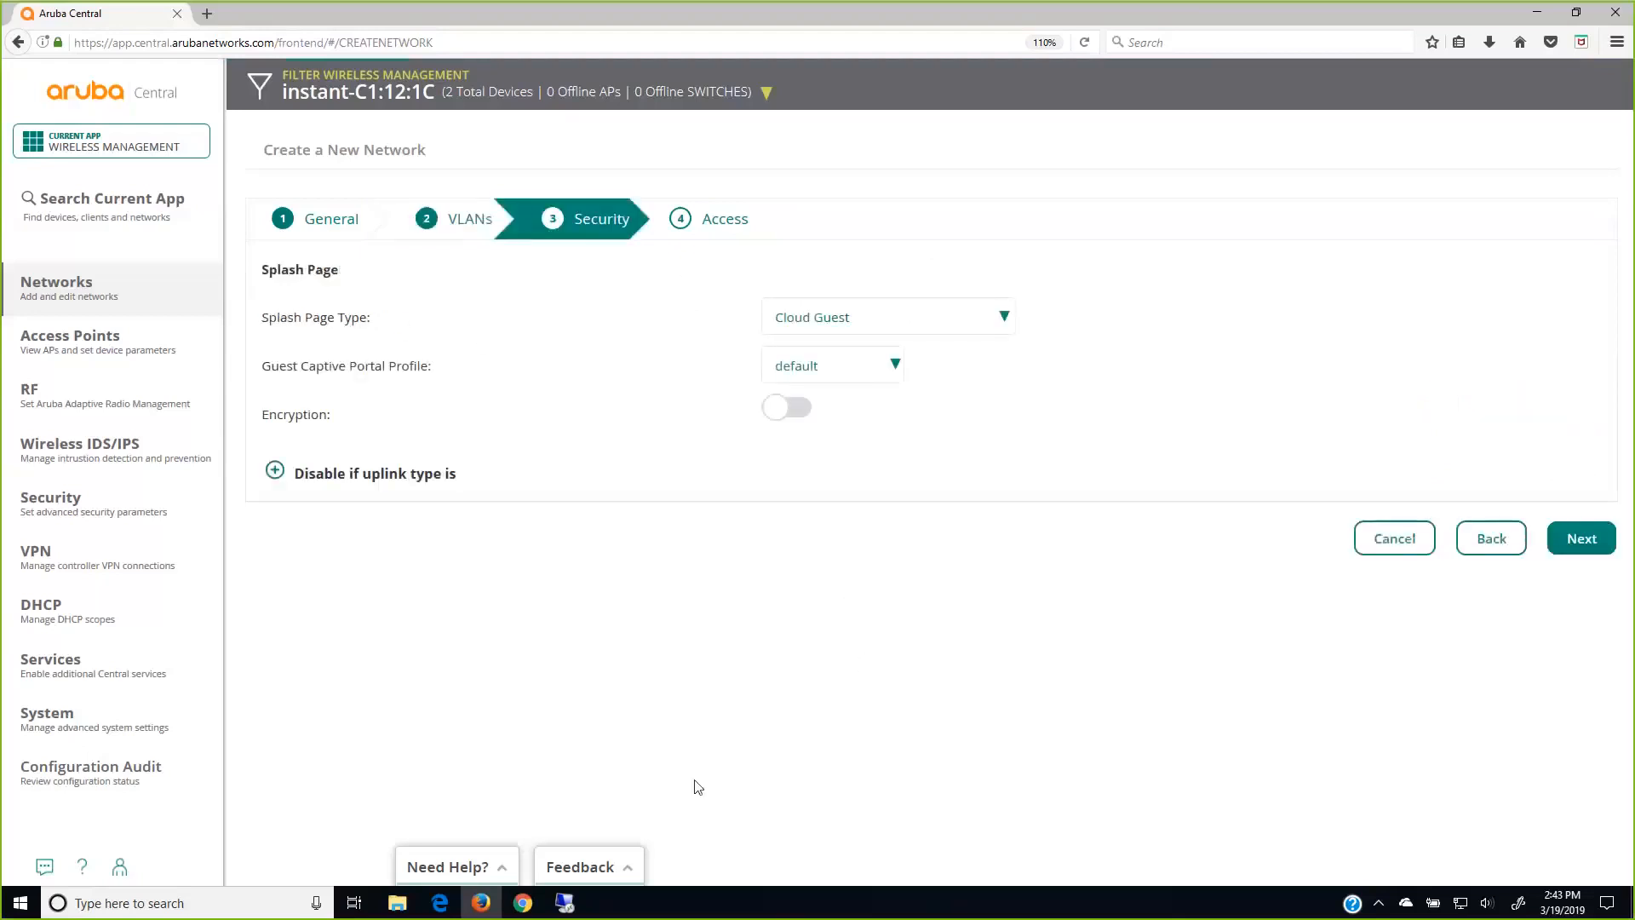
Step: Set the splash page type to Internal - Authenticated and its header fill color to #d43232
{"action": "left_click", "coordinate": [1004, 318]}
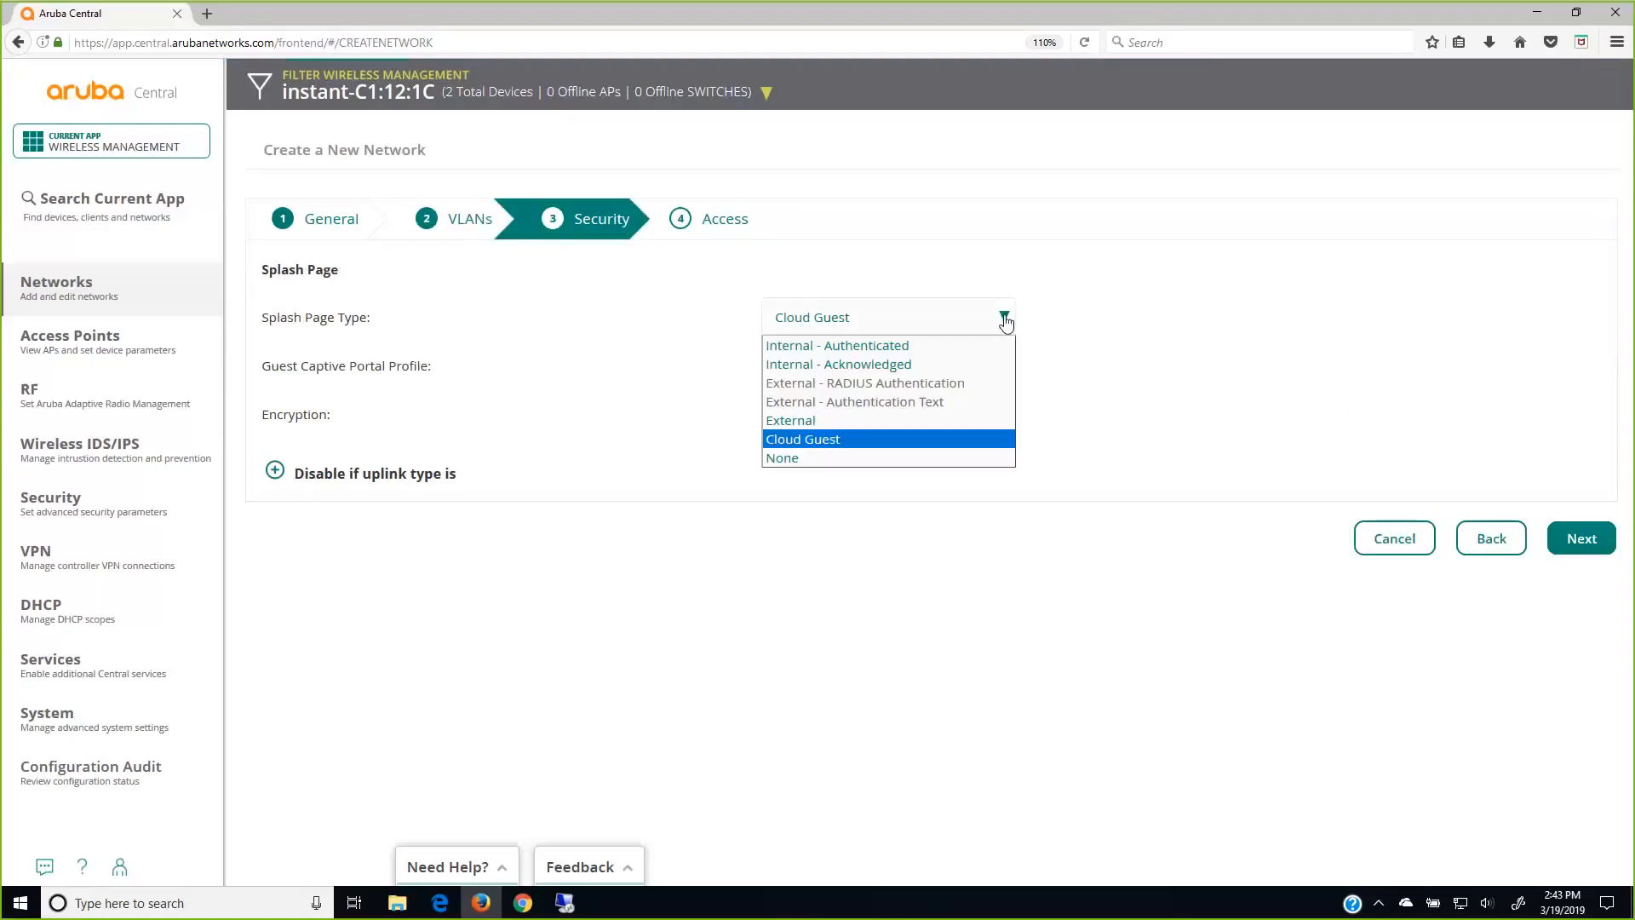
{"action": "left_click", "coordinate": [846, 346]}
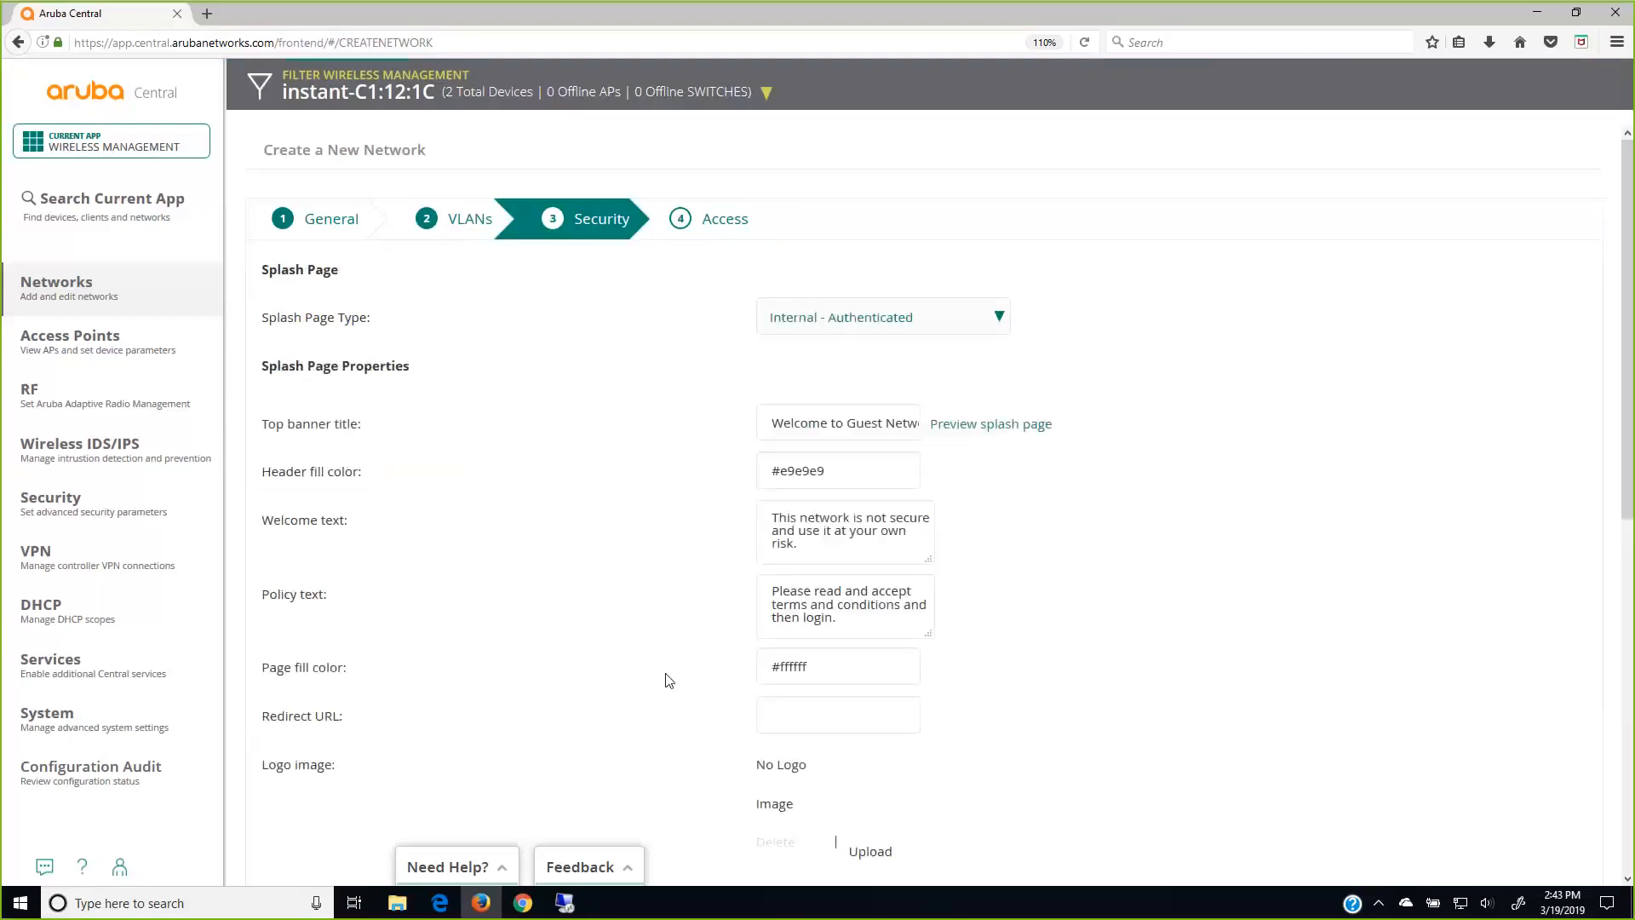
{"action": "left_click", "coordinate": [831, 470]}
{"action": "left_click", "coordinate": [832, 511]}
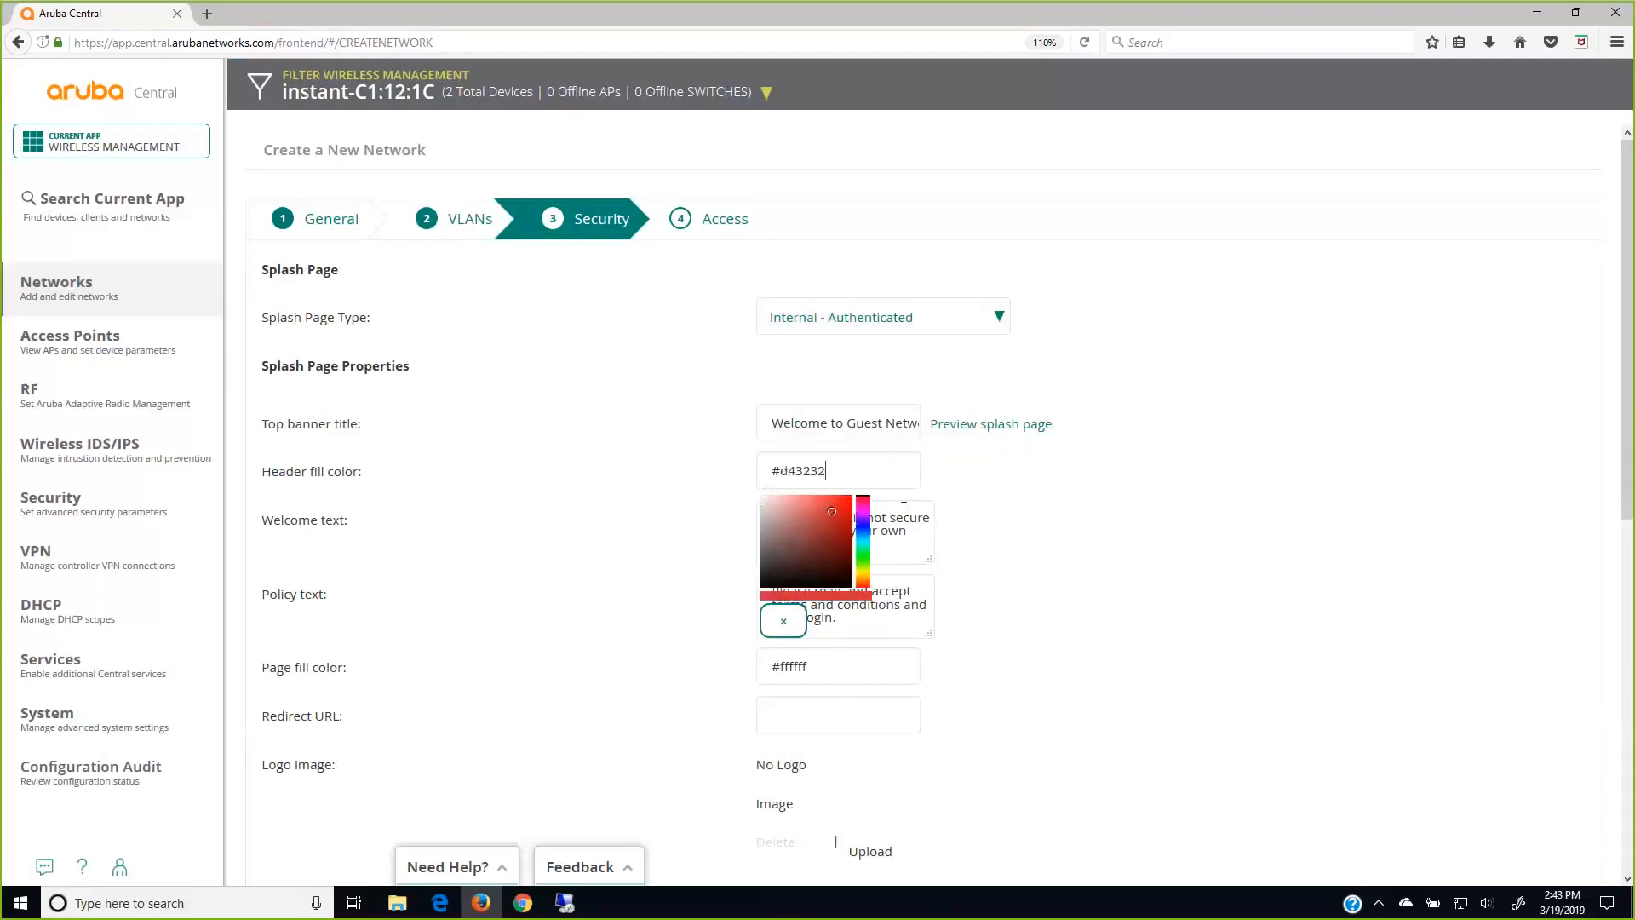
{"action": "left_click", "coordinate": [1062, 509]}
Step: Preview the new network's splash page and close the preview
{"action": "left_click", "coordinate": [978, 432]}
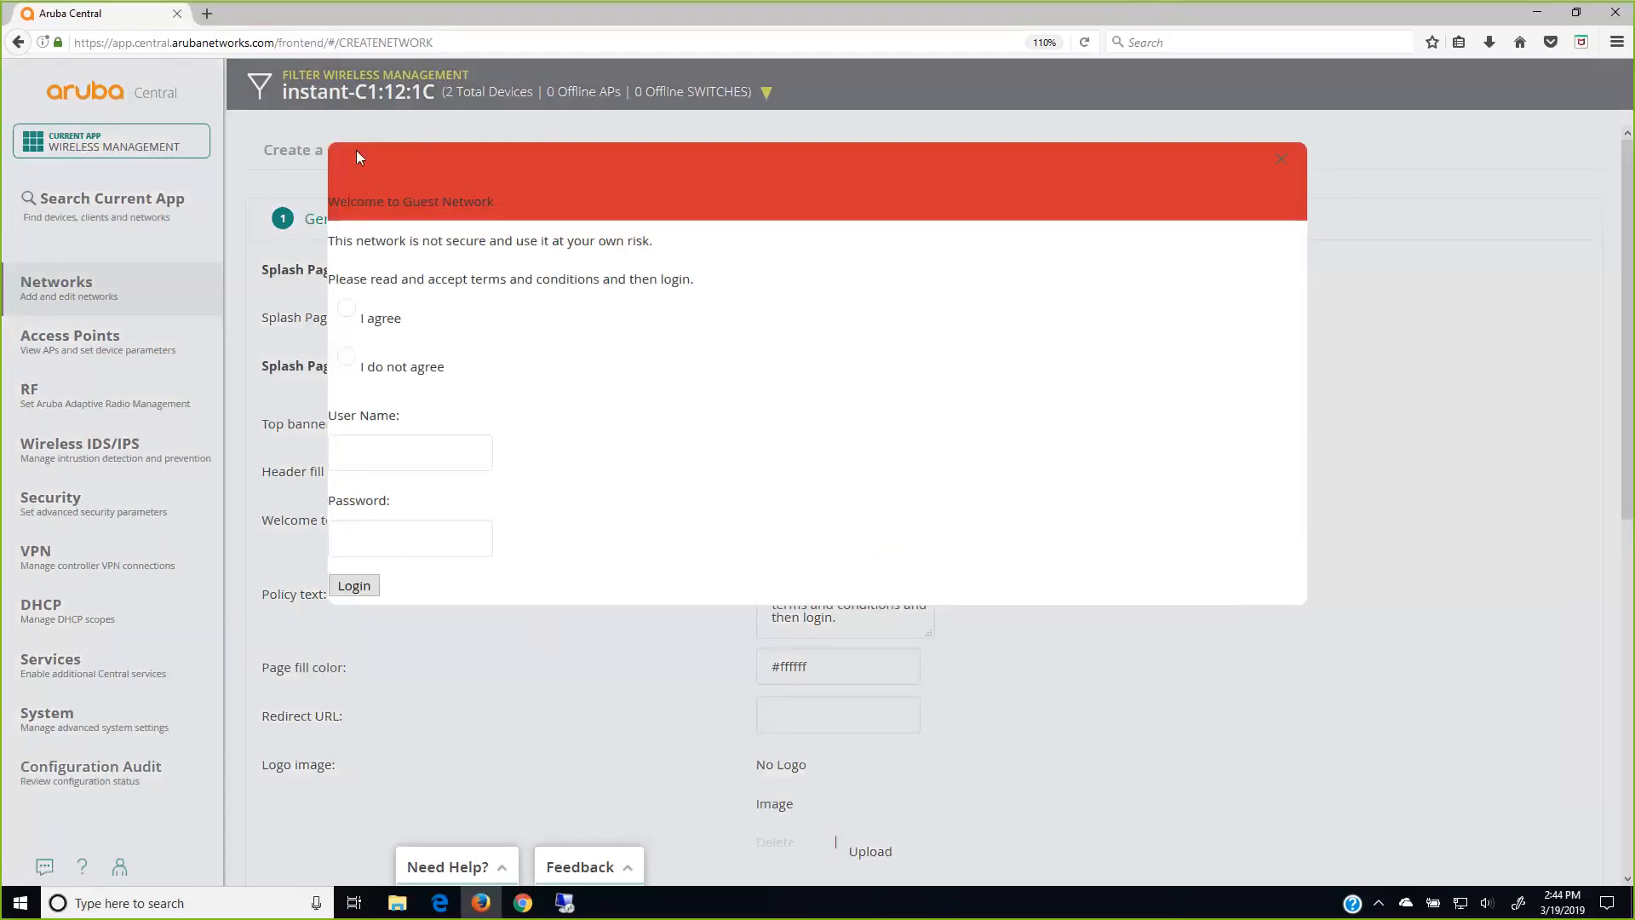
{"action": "left_click", "coordinate": [1282, 166]}
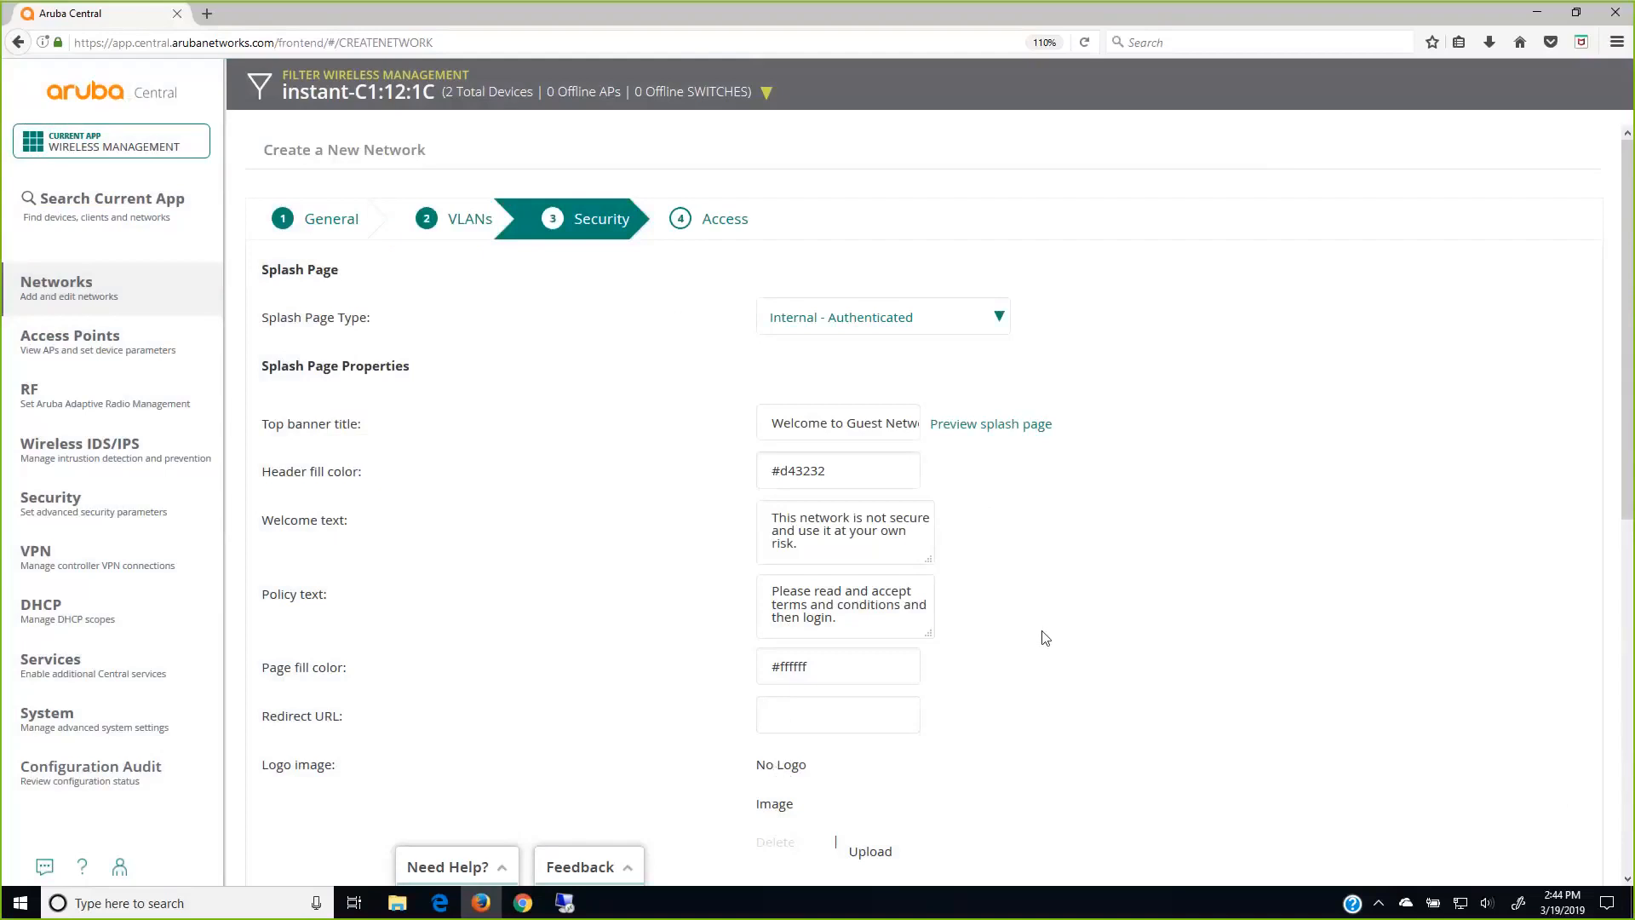
Step: Set the splash page type to Cloud Guest with the BTCGuestPage captive portal profile, and continue to the access settings
{"action": "left_click", "coordinate": [999, 322]}
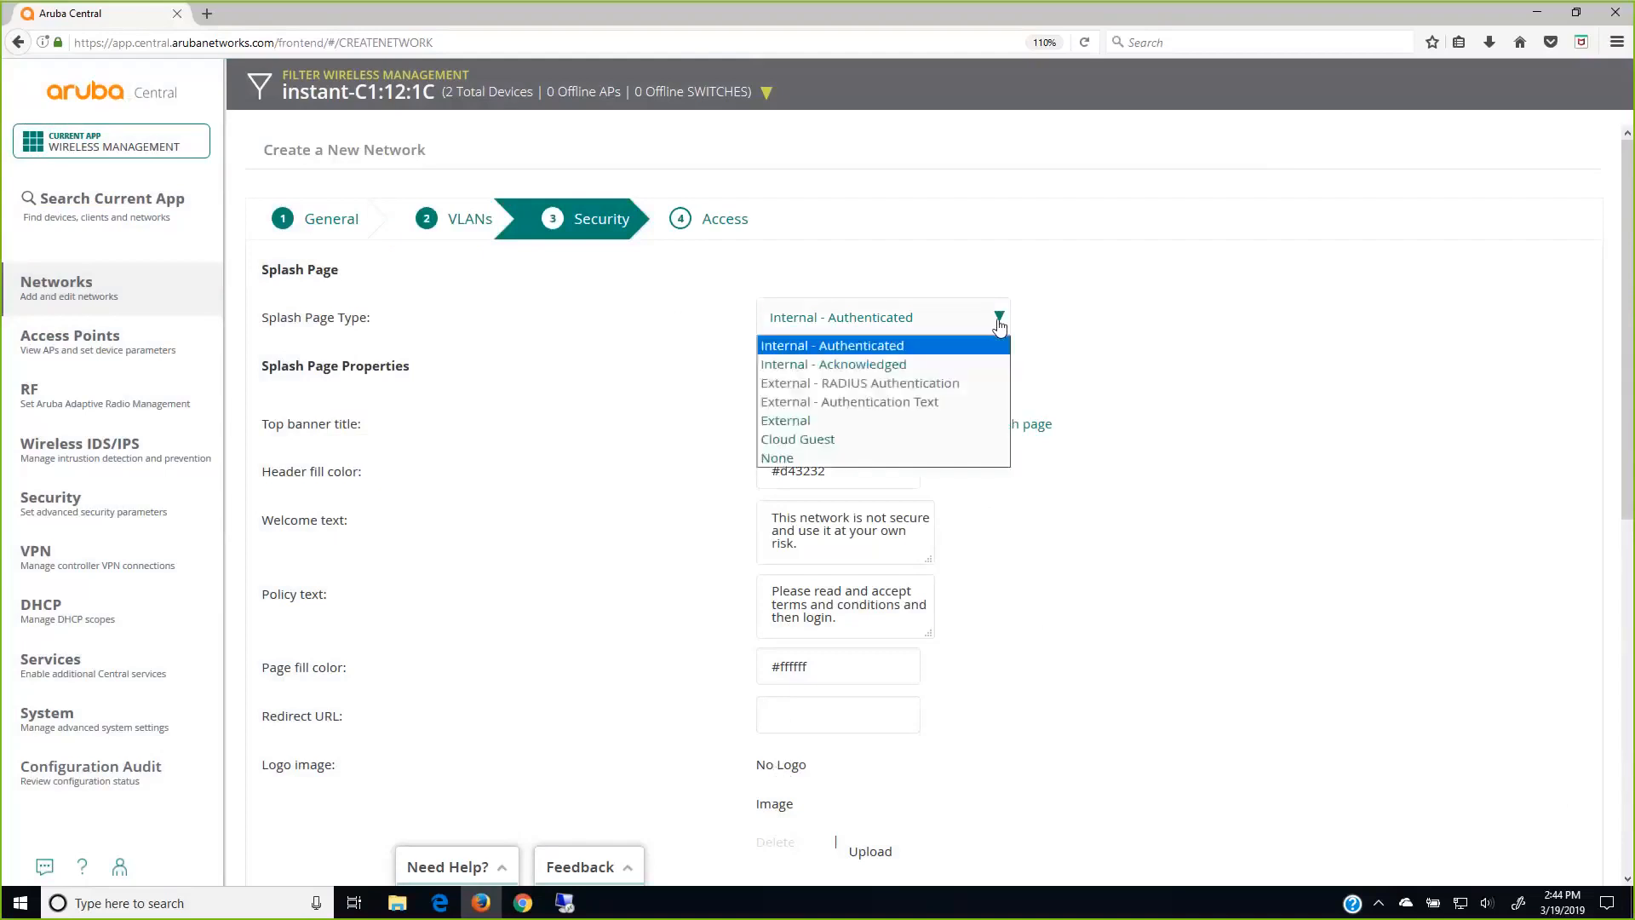
{"action": "left_click", "coordinate": [835, 441]}
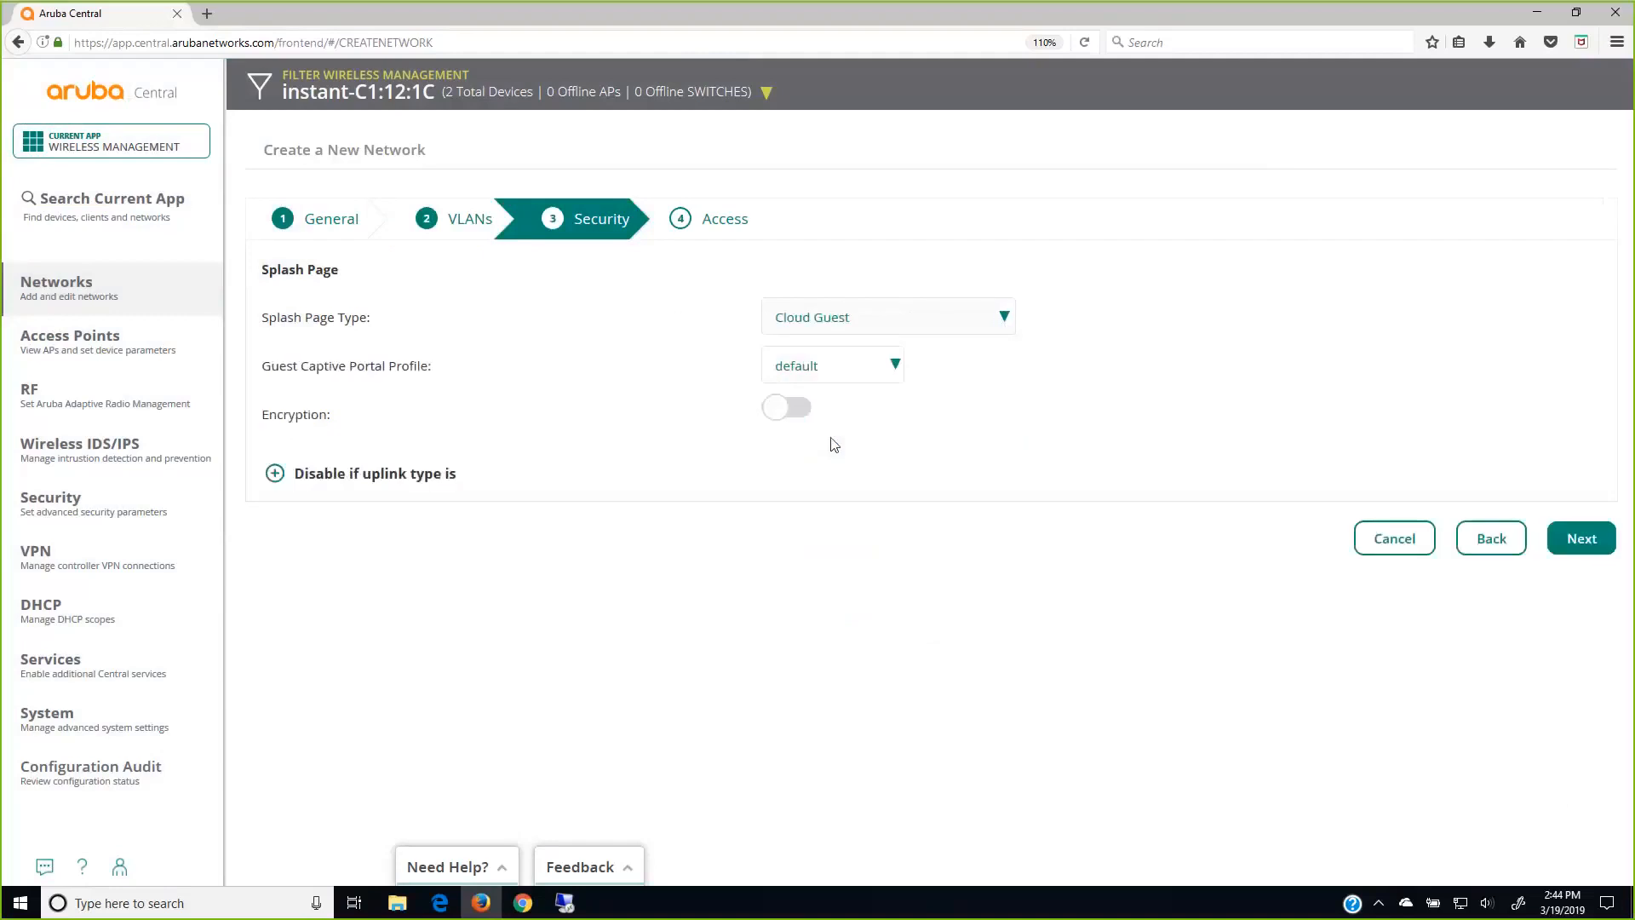
{"action": "left_click", "coordinate": [893, 367]}
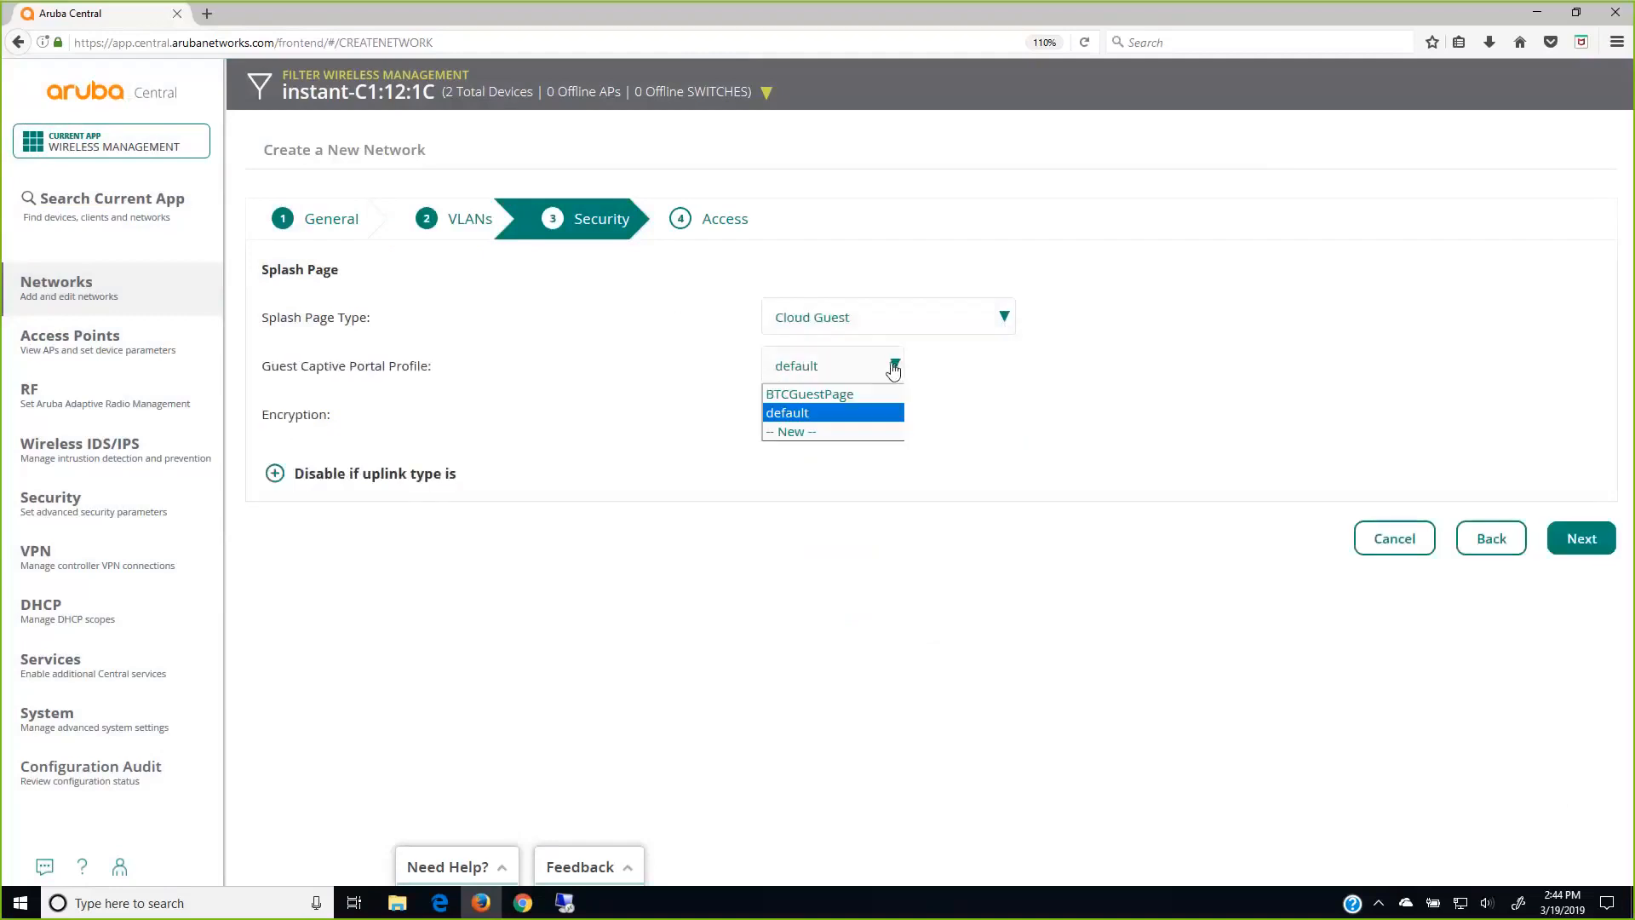
{"action": "left_click", "coordinate": [837, 394]}
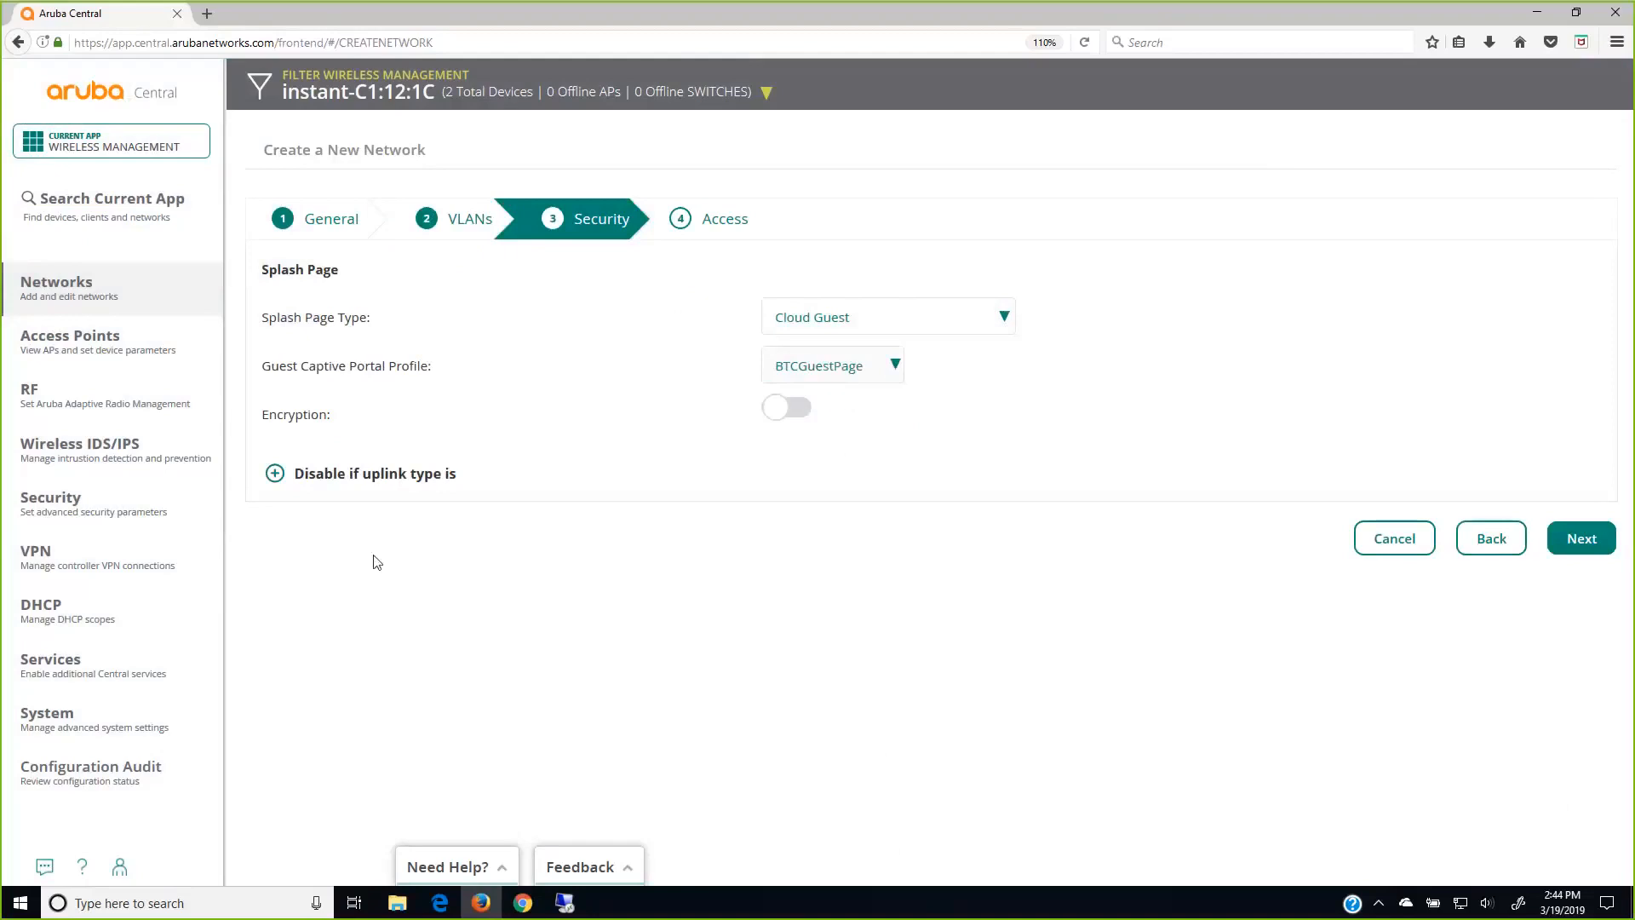
{"action": "left_click", "coordinate": [274, 474]}
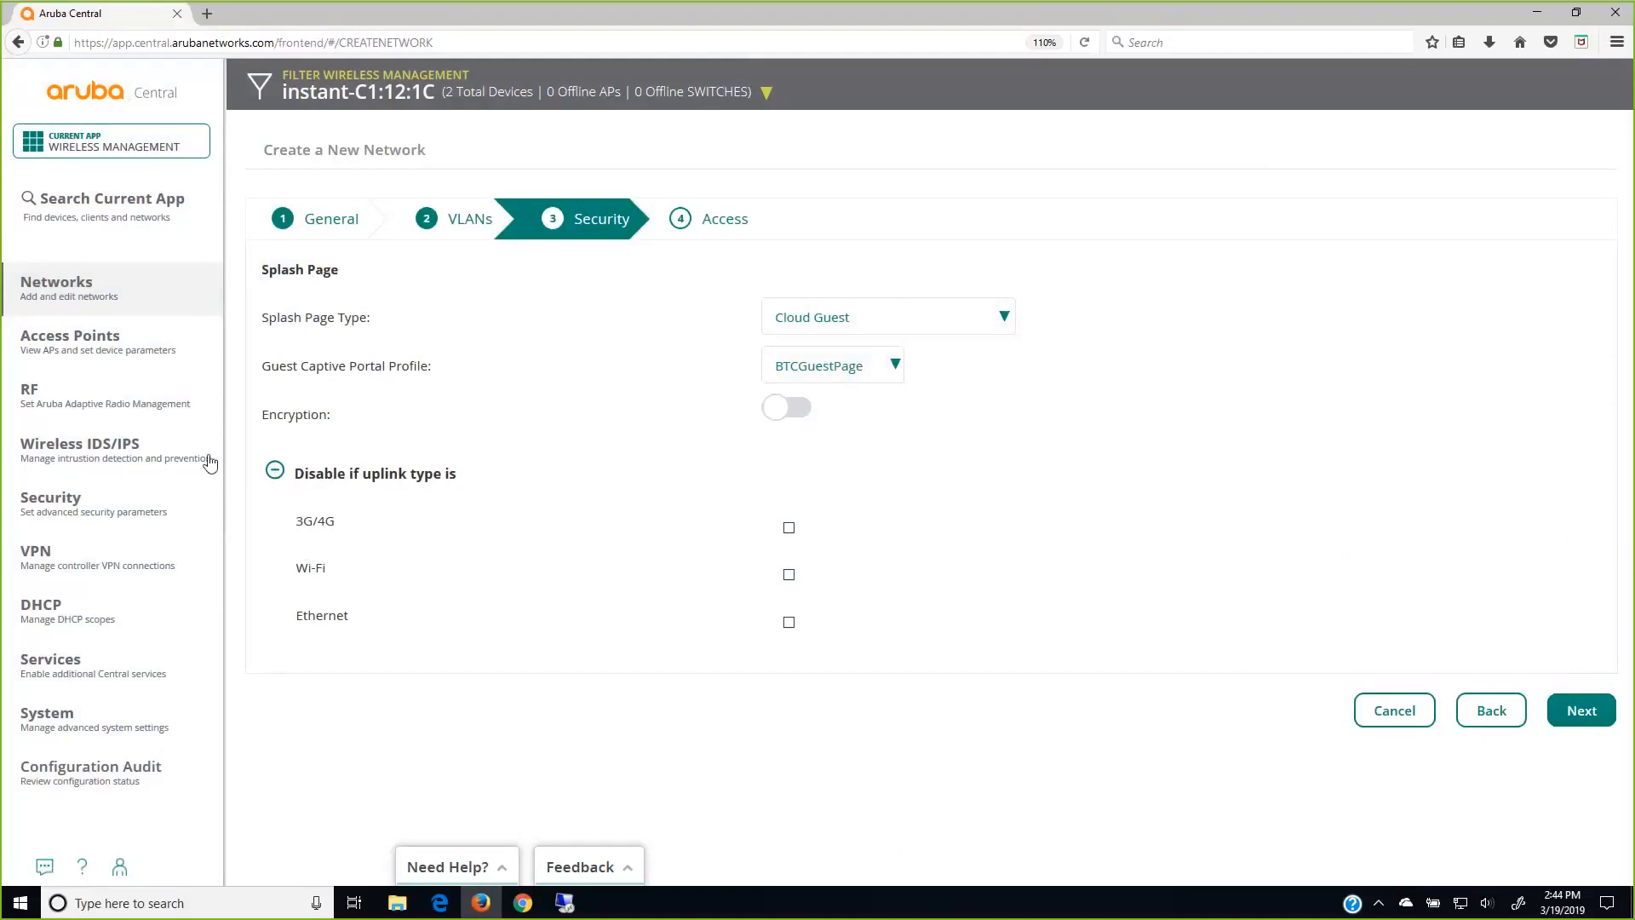
{"action": "left_click", "coordinate": [274, 474]}
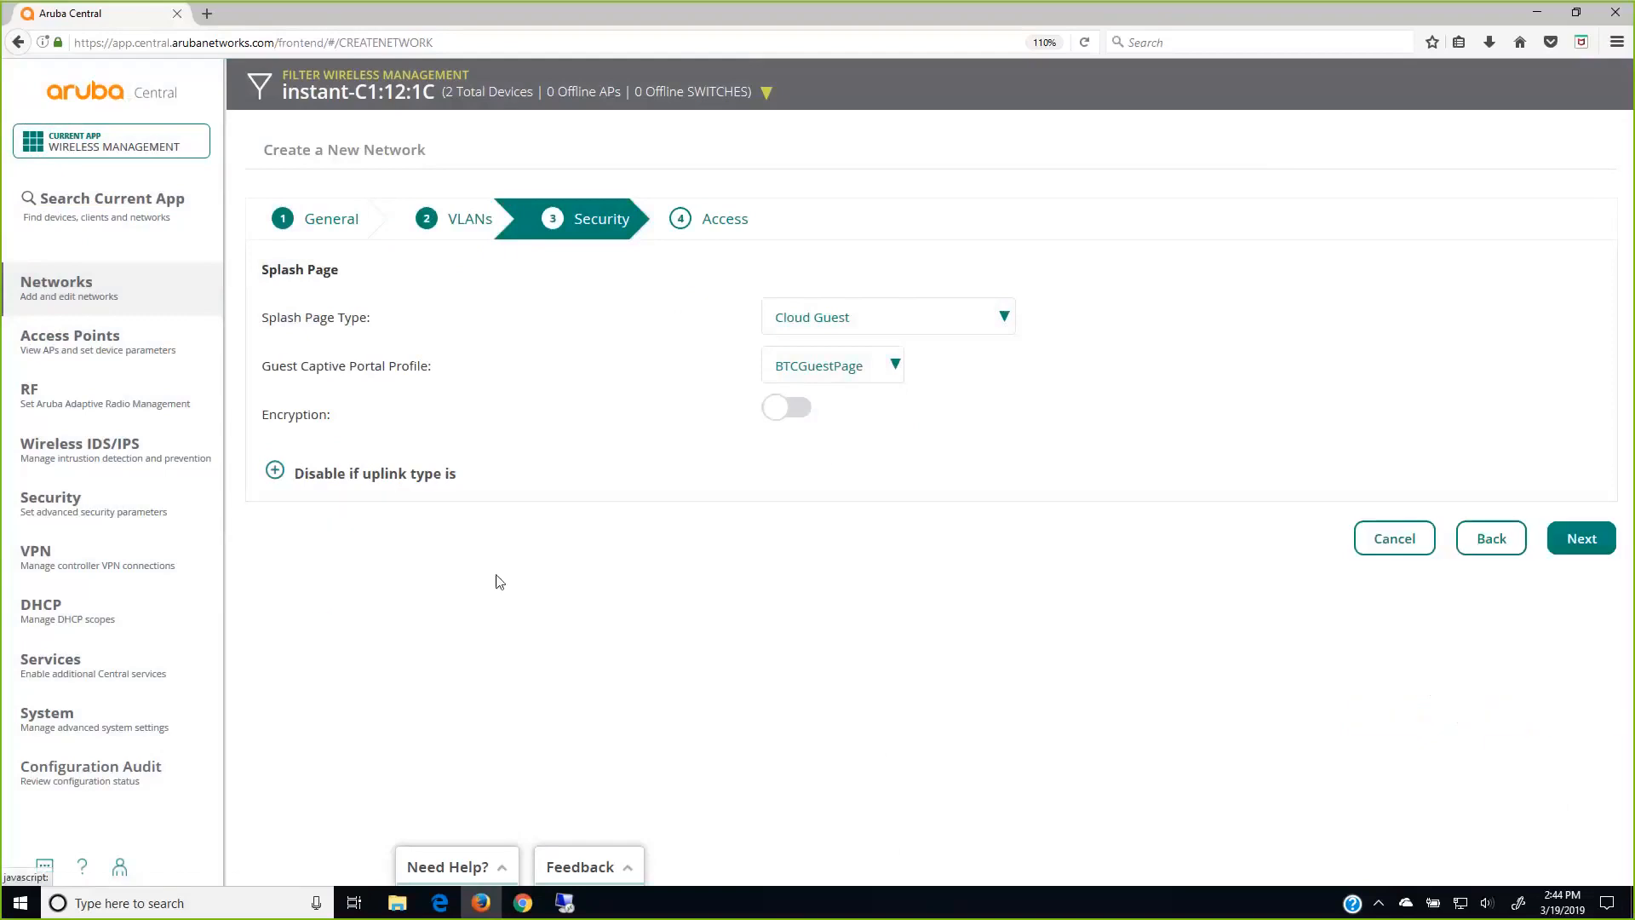
{"action": "left_click", "coordinate": [1582, 539]}
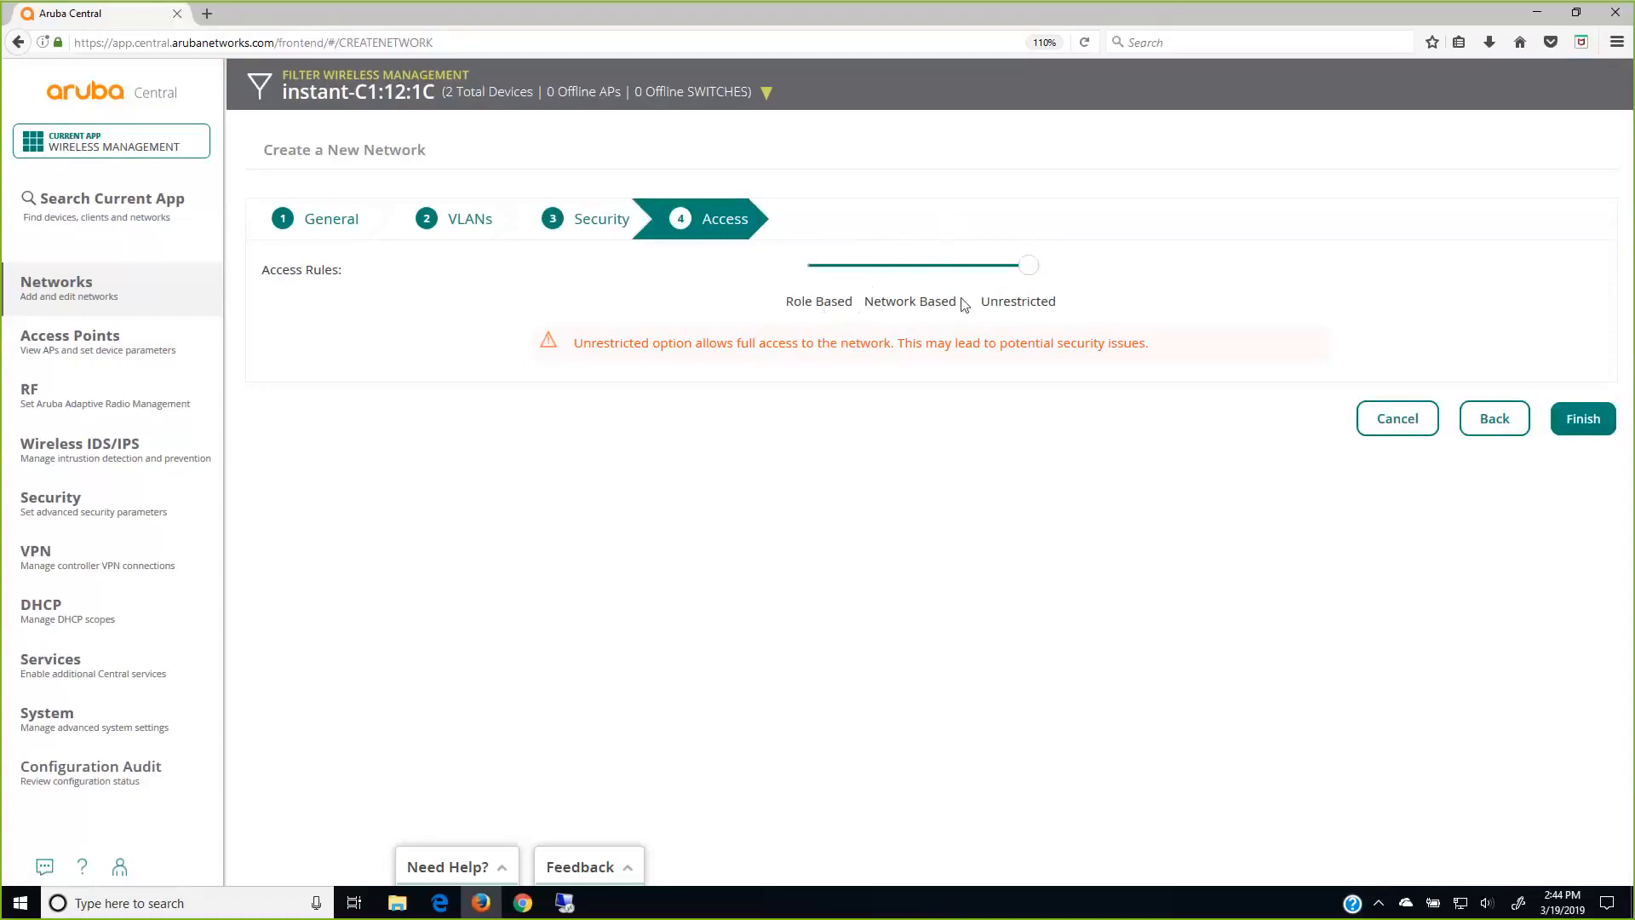
Step: Under Network Based access, add a rule denying the News and Media web category and place it above the allow-any rule
{"action": "left_click_drag", "start_coordinate": [1031, 265], "coordinate": [912, 272]}
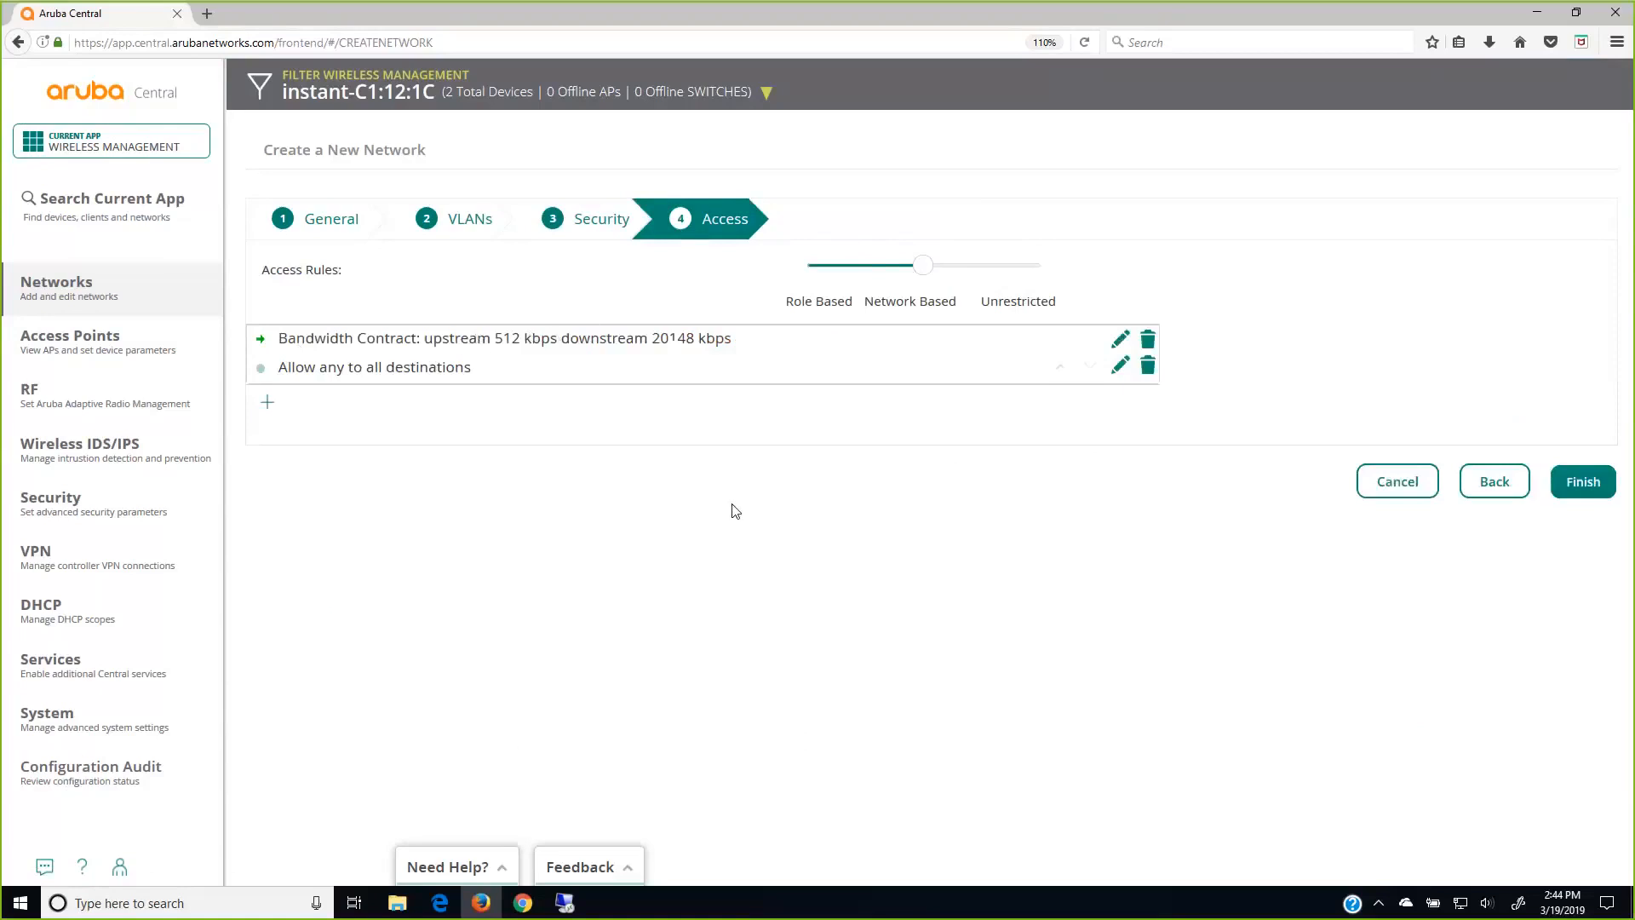
{"action": "left_click", "coordinate": [269, 409]}
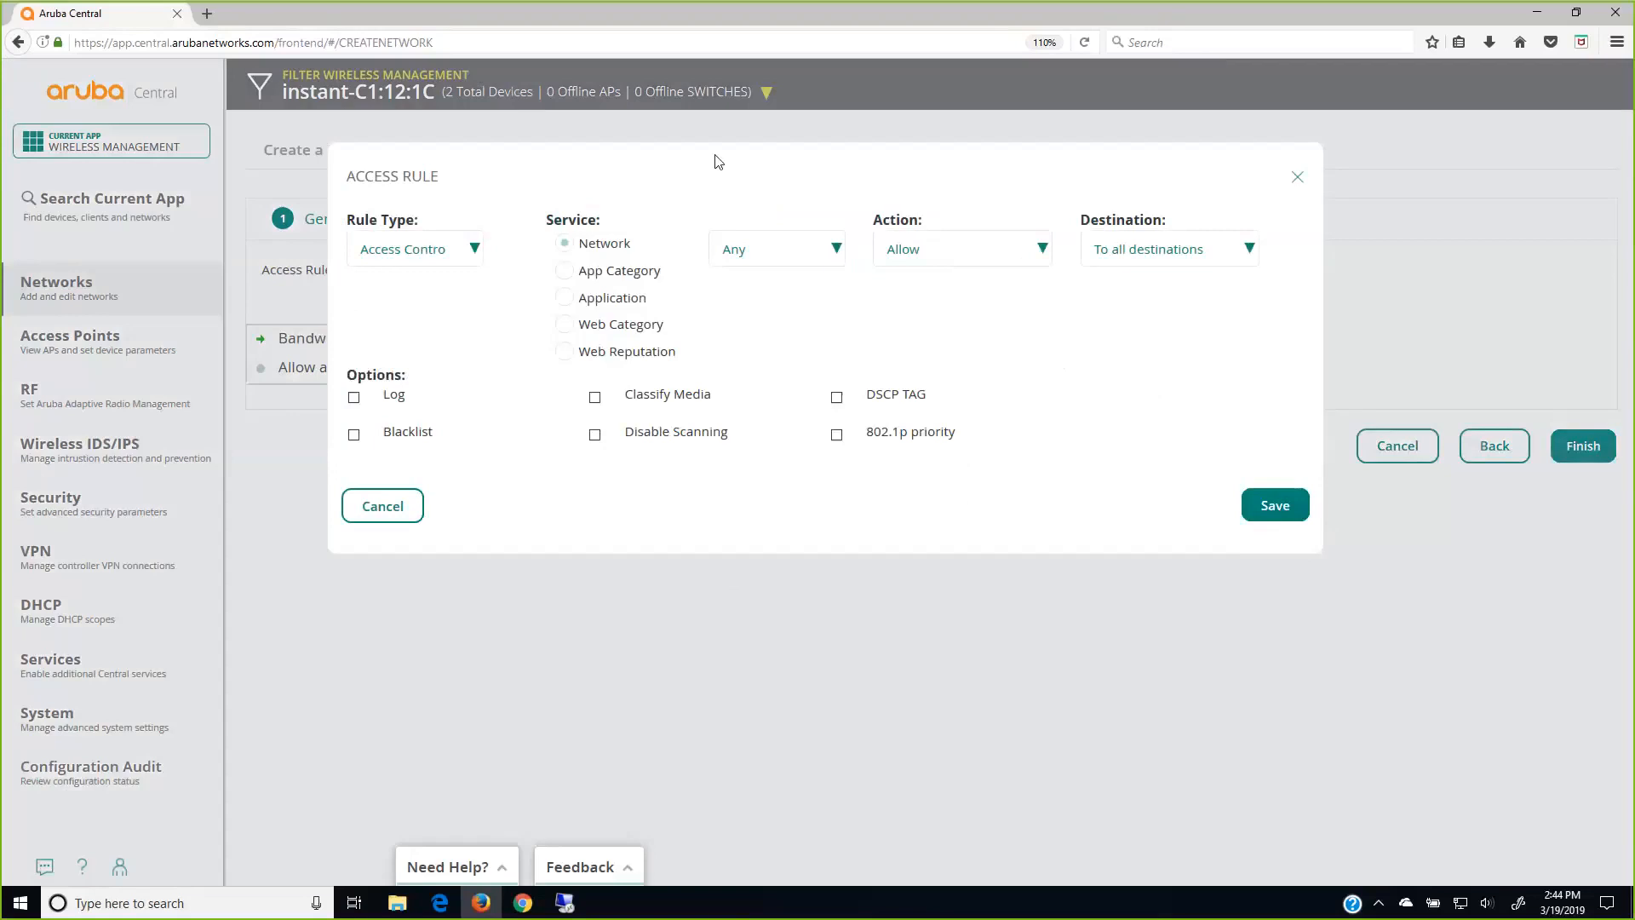
{"action": "left_click", "coordinate": [564, 327]}
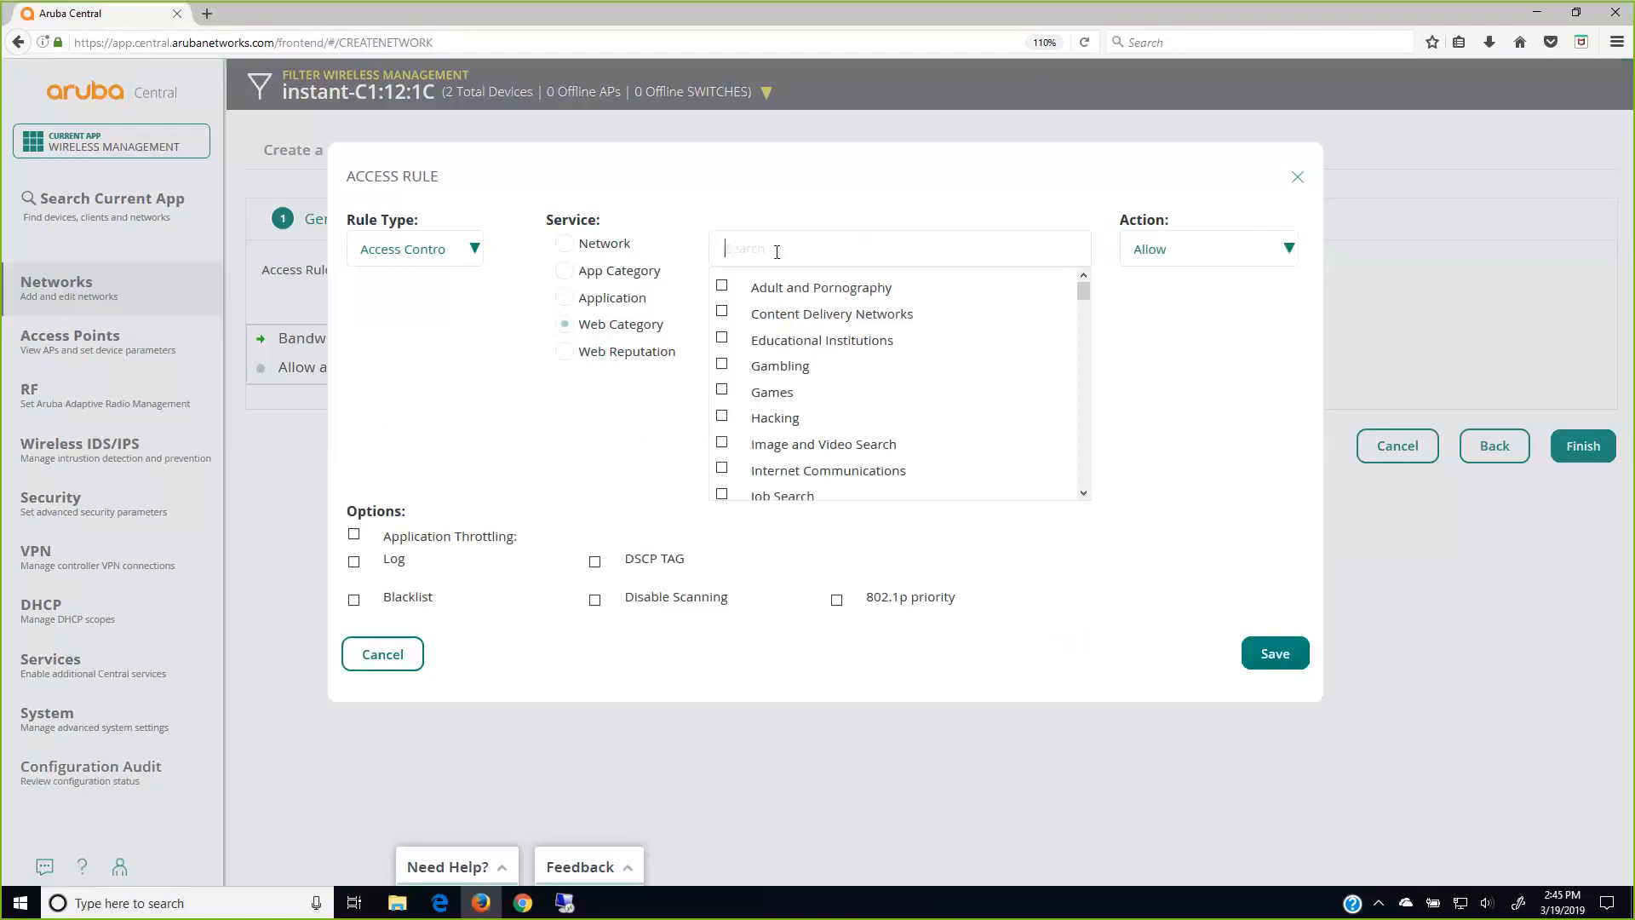
{"action": "type", "text": "New"}
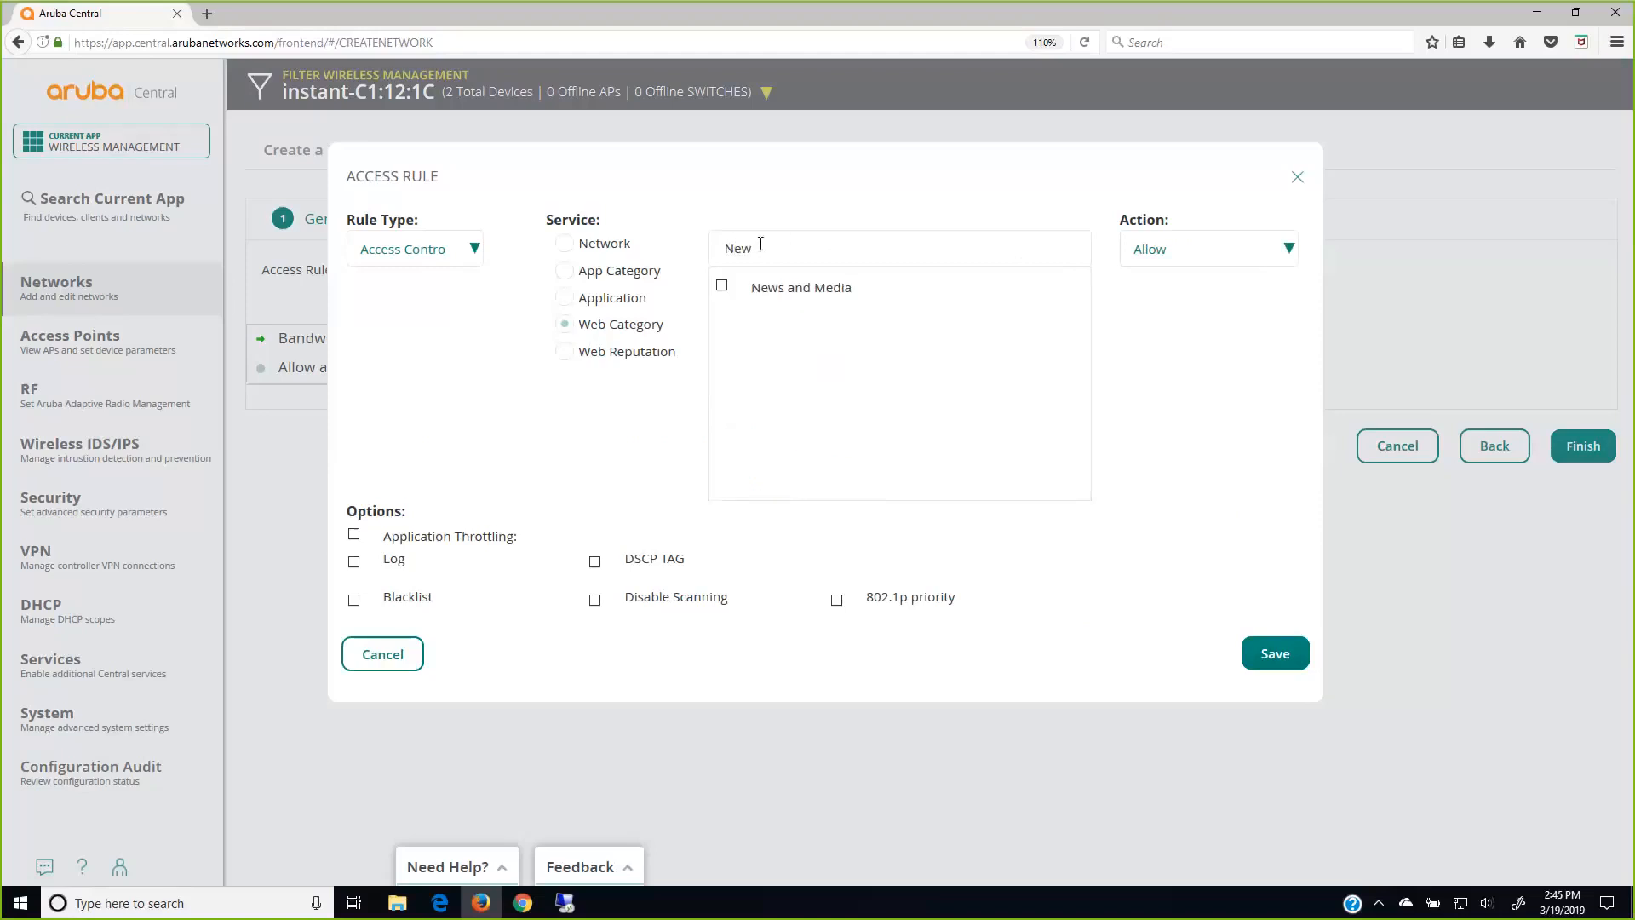
{"action": "left_click", "coordinate": [721, 286]}
{"action": "left_click", "coordinate": [1290, 247]}
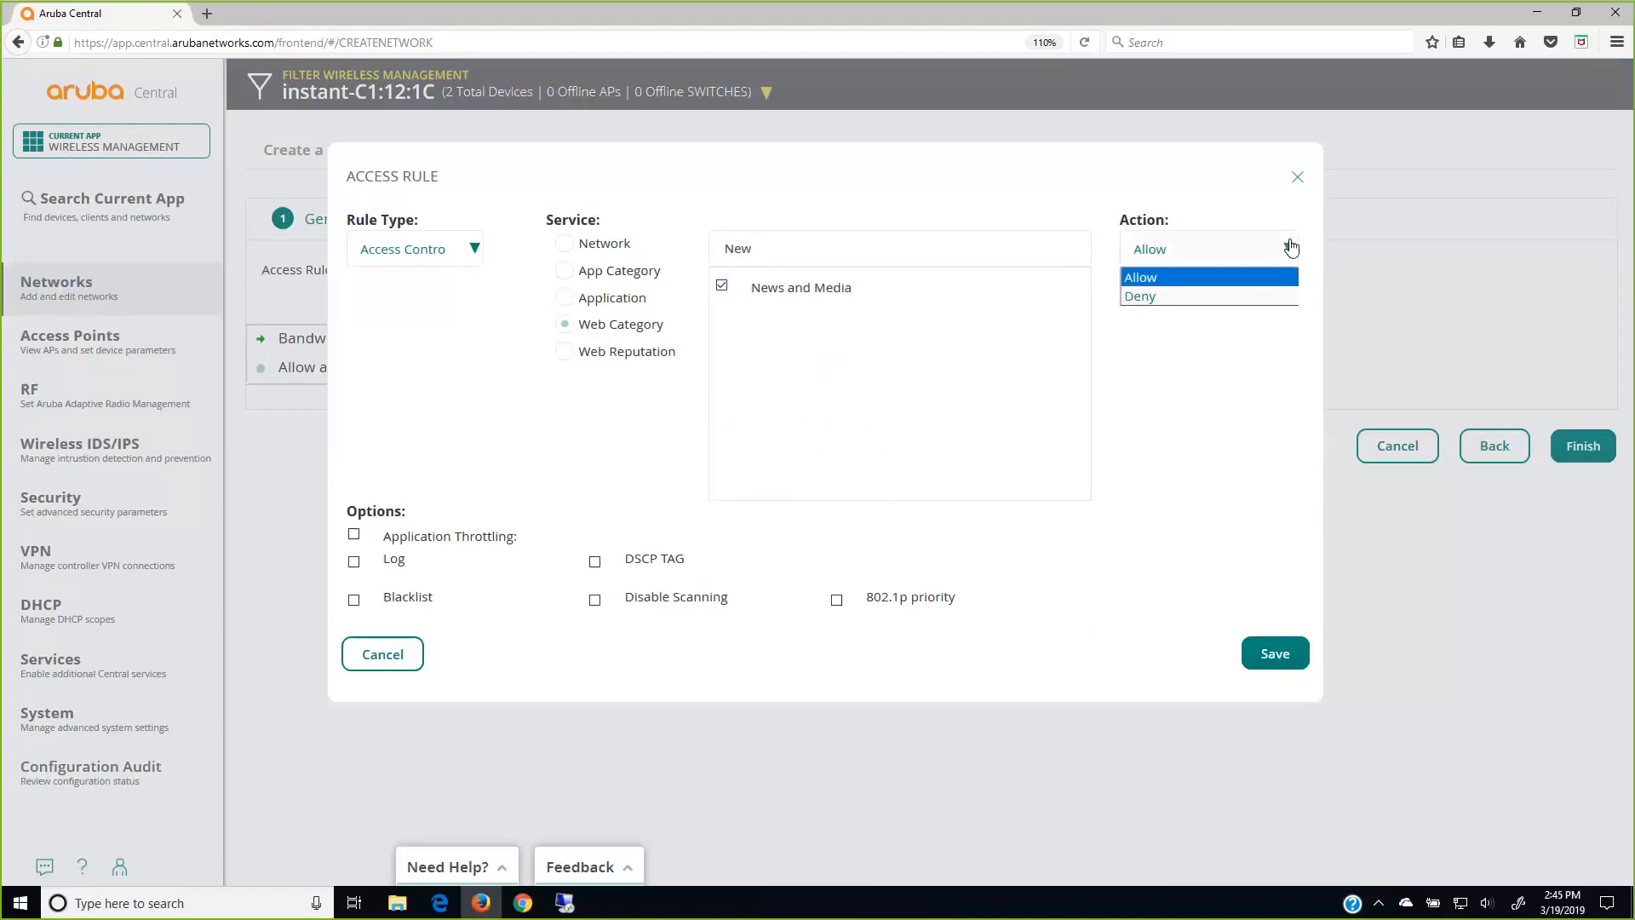
{"action": "left_click", "coordinate": [1158, 296]}
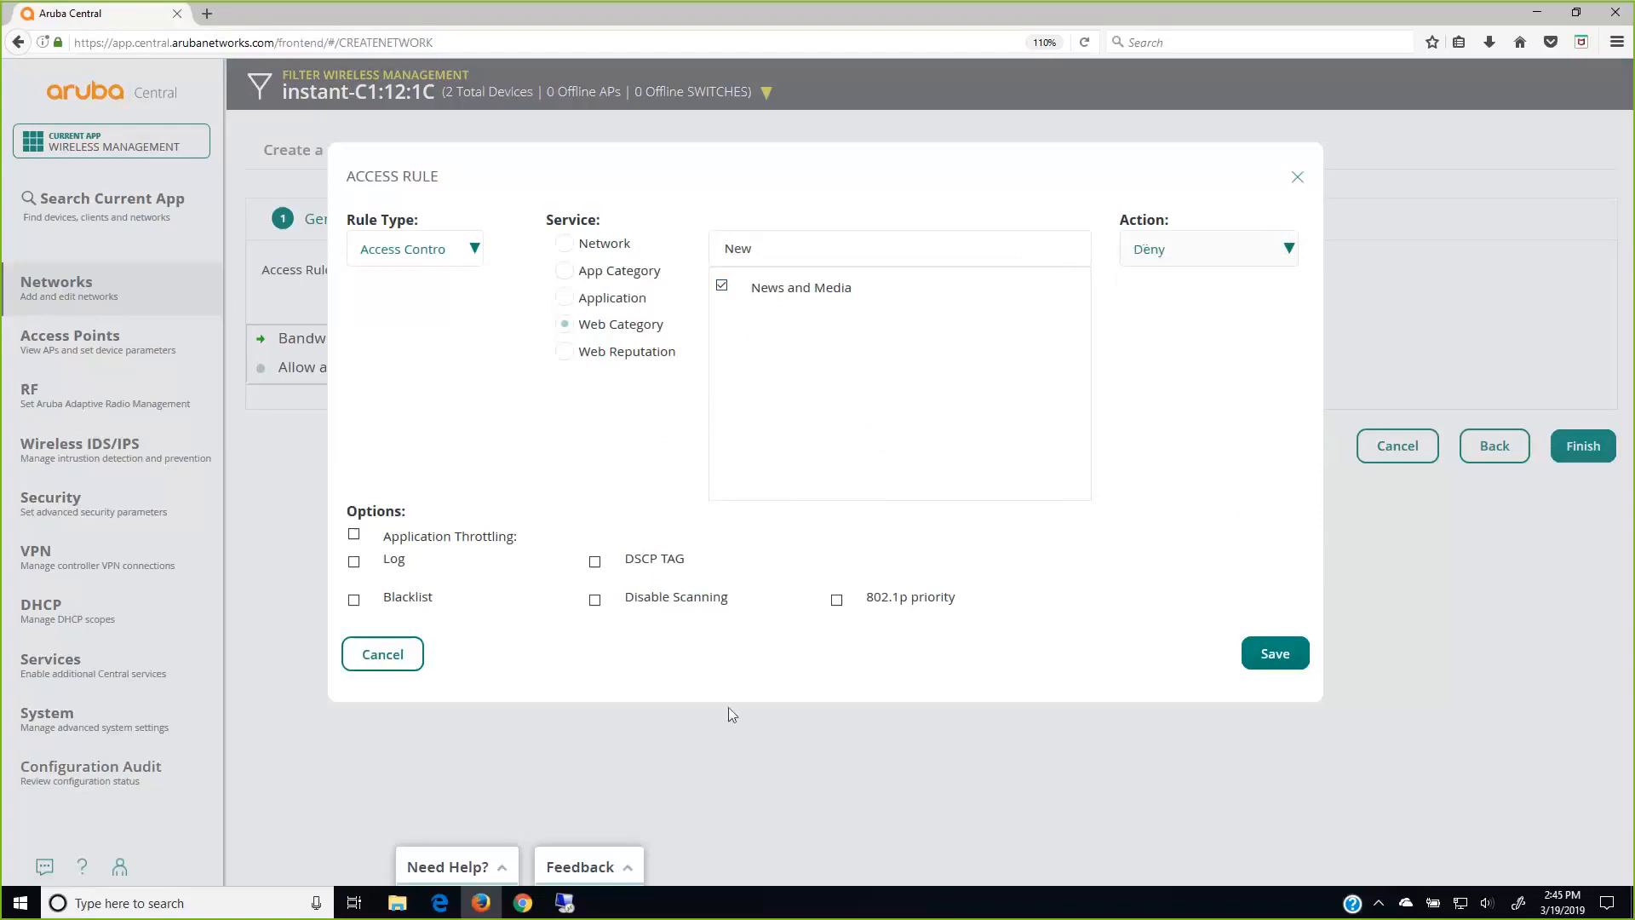
{"action": "left_click", "coordinate": [1260, 663]}
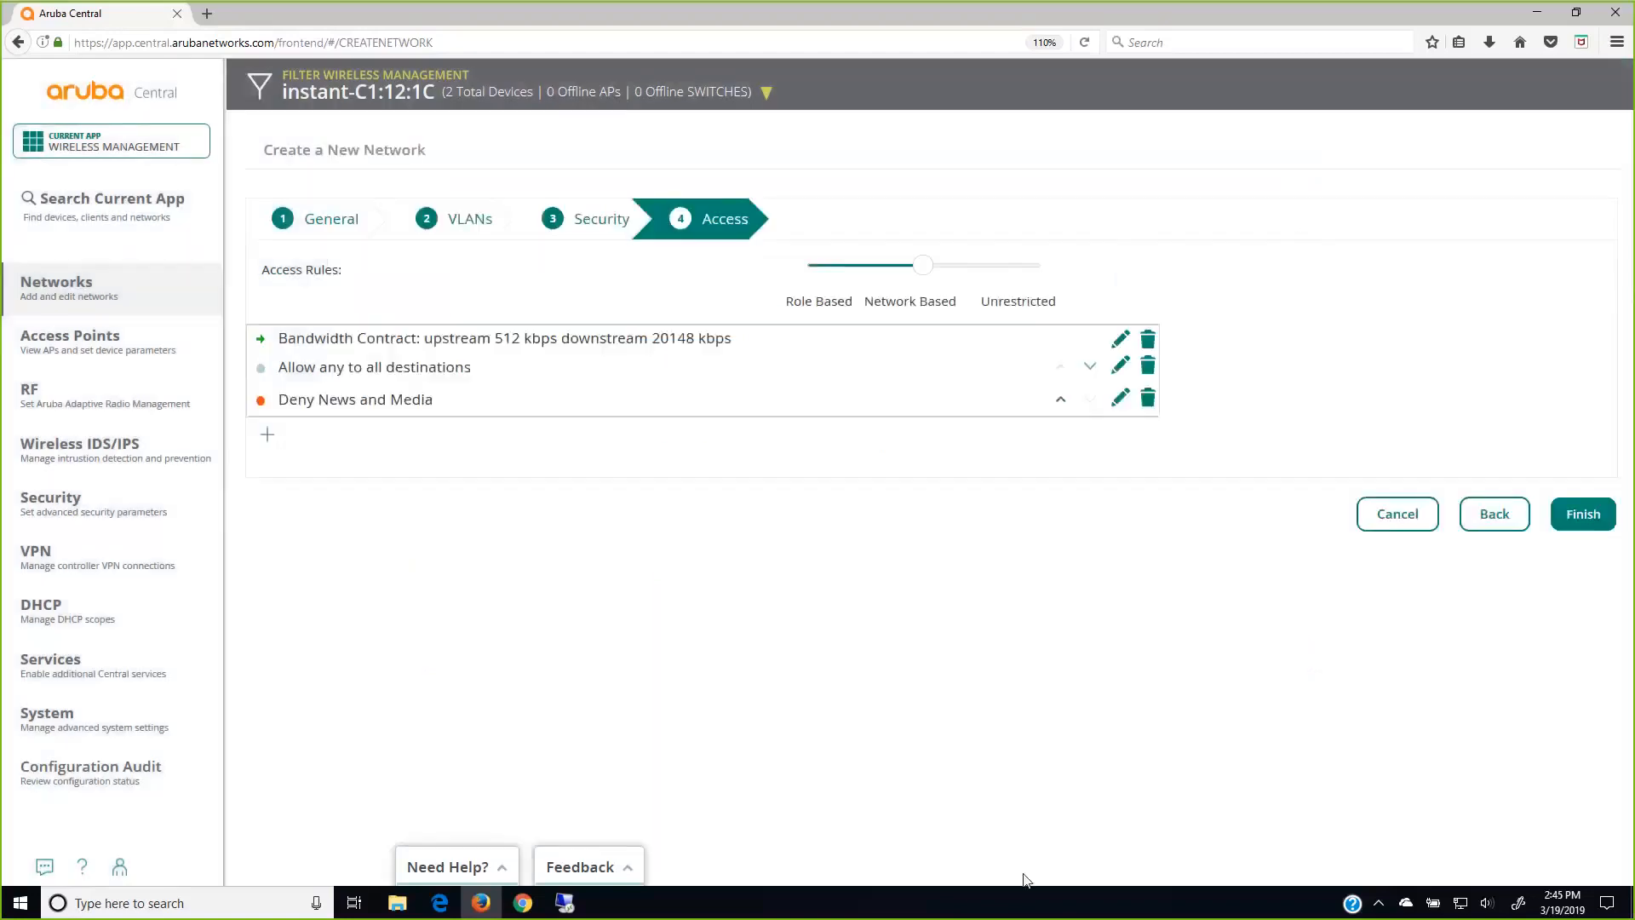
{"action": "left_click", "coordinate": [1089, 367]}
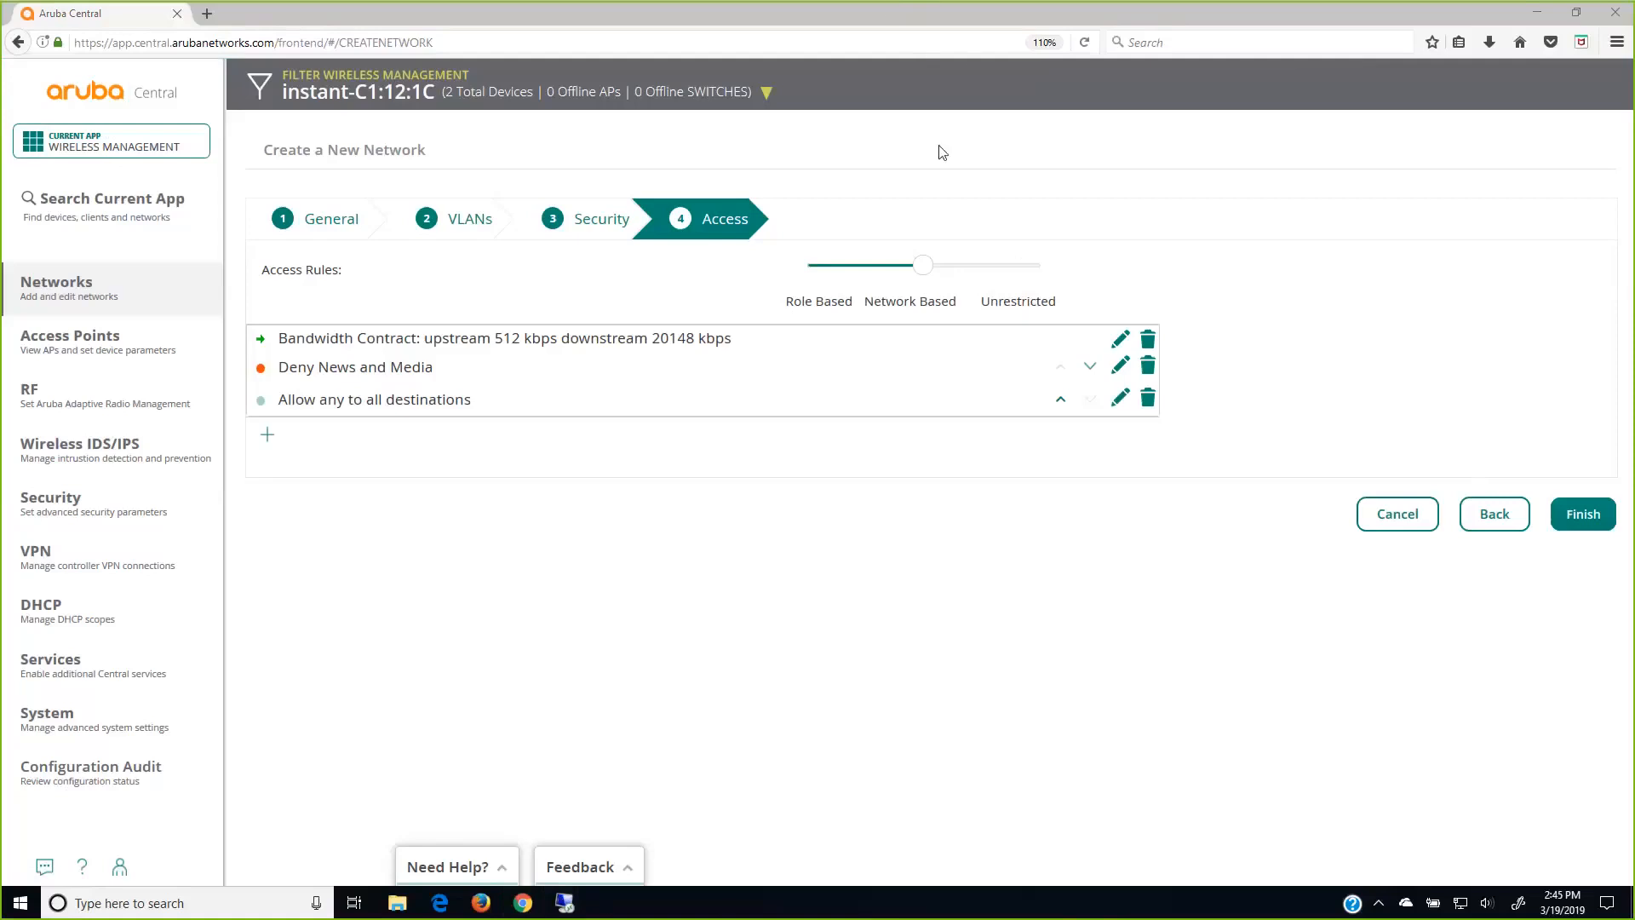
Step: Review the Role Based access options, including roles and role assignment rules, and return to Network Based access
{"action": "left_click_drag", "start_coordinate": [924, 265], "coordinate": [830, 265]}
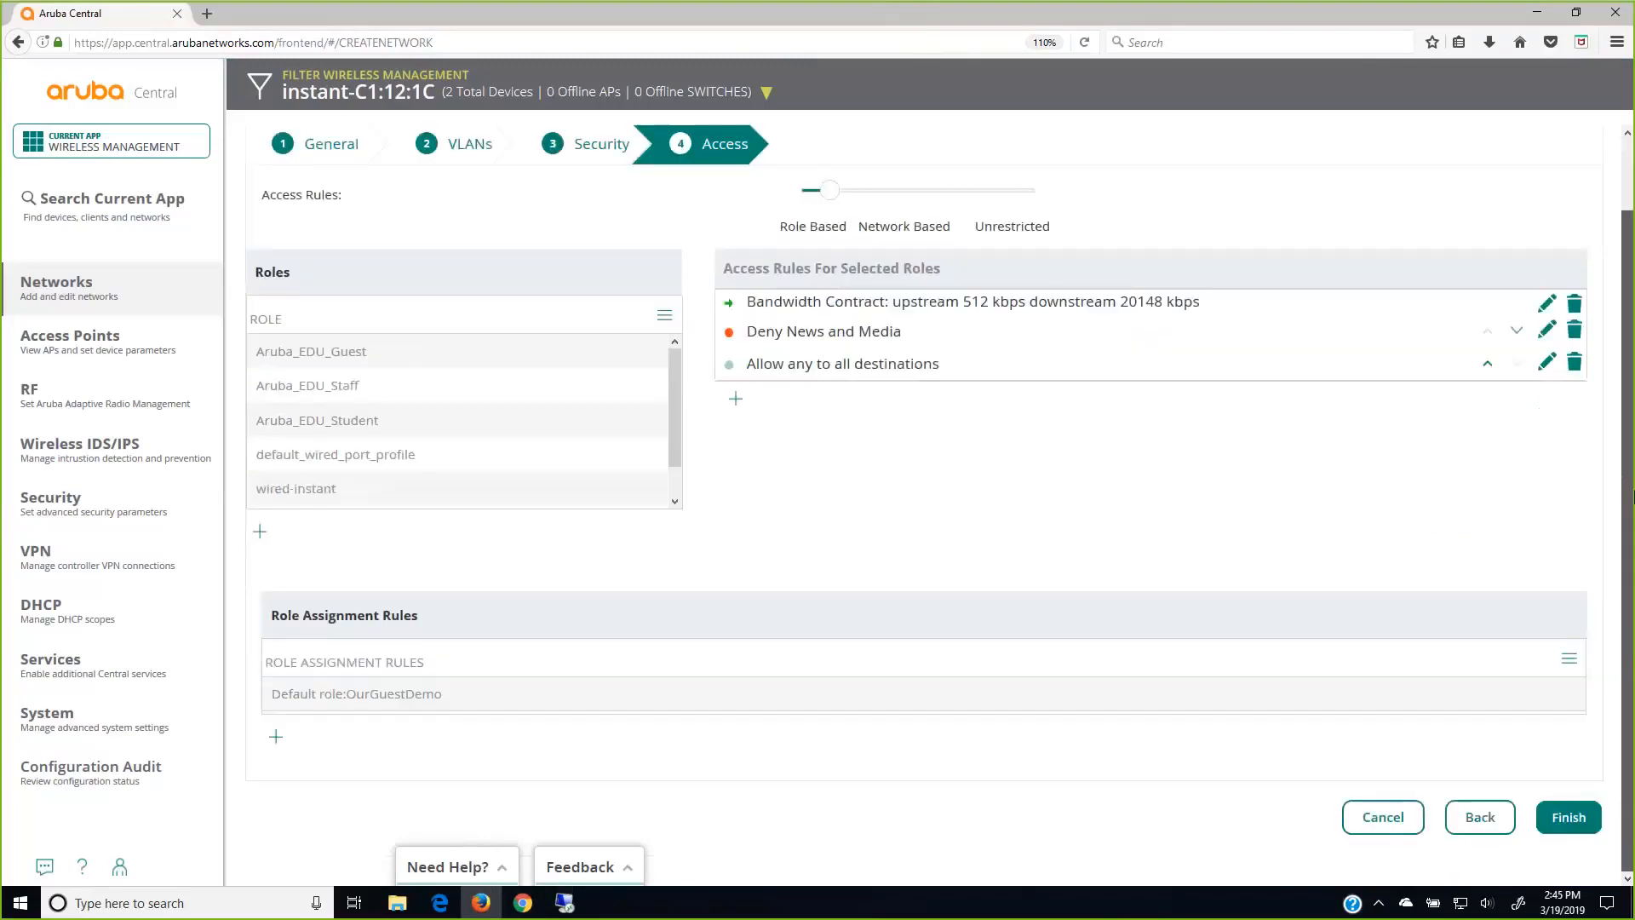
{"action": "left_click_drag", "start_coordinate": [1633, 497], "coordinate": [1634, 608]}
{"action": "left_click_drag", "start_coordinate": [1634, 514], "coordinate": [1633, 447]}
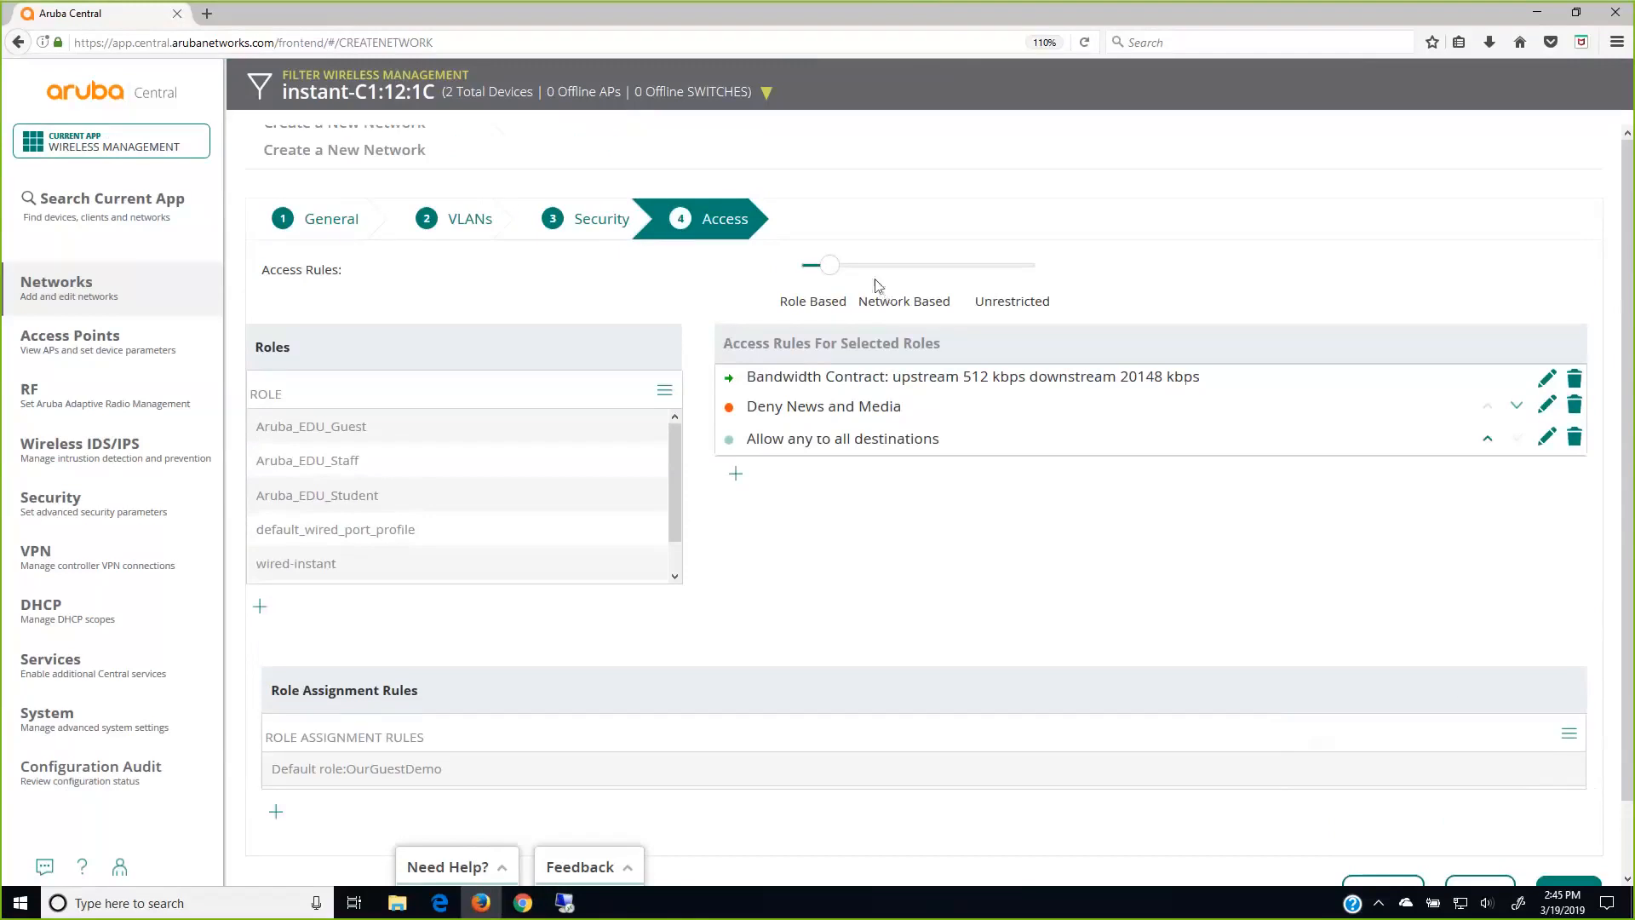
{"action": "left_click", "coordinate": [905, 269]}
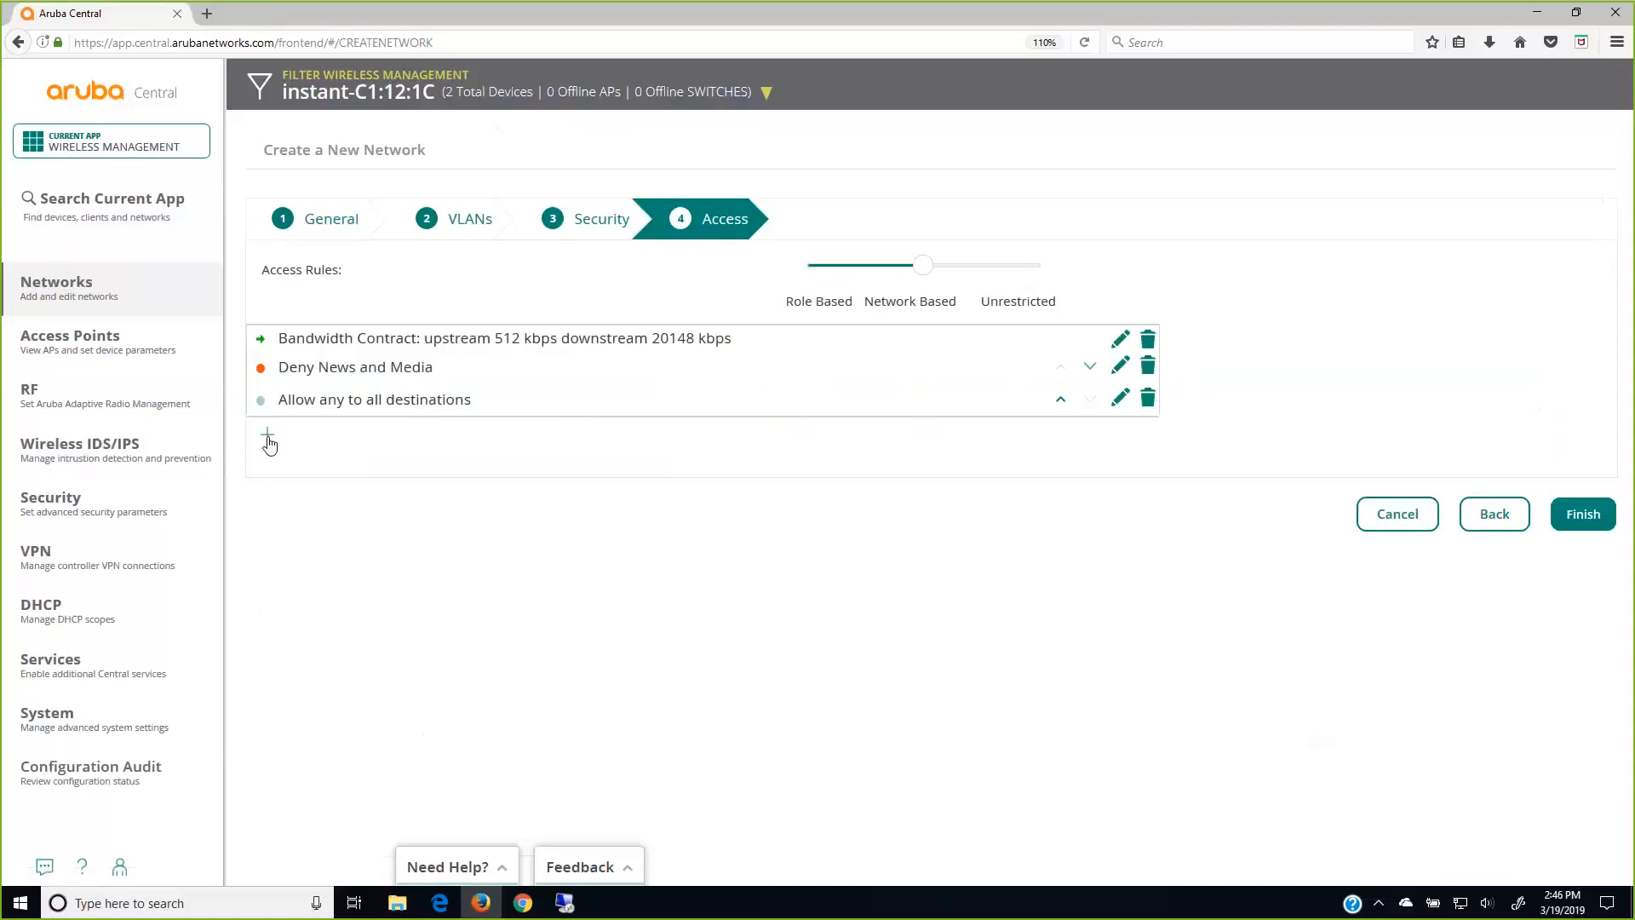
Step: Start a new access control rule for the youtube application
{"action": "left_click", "coordinate": [268, 439]}
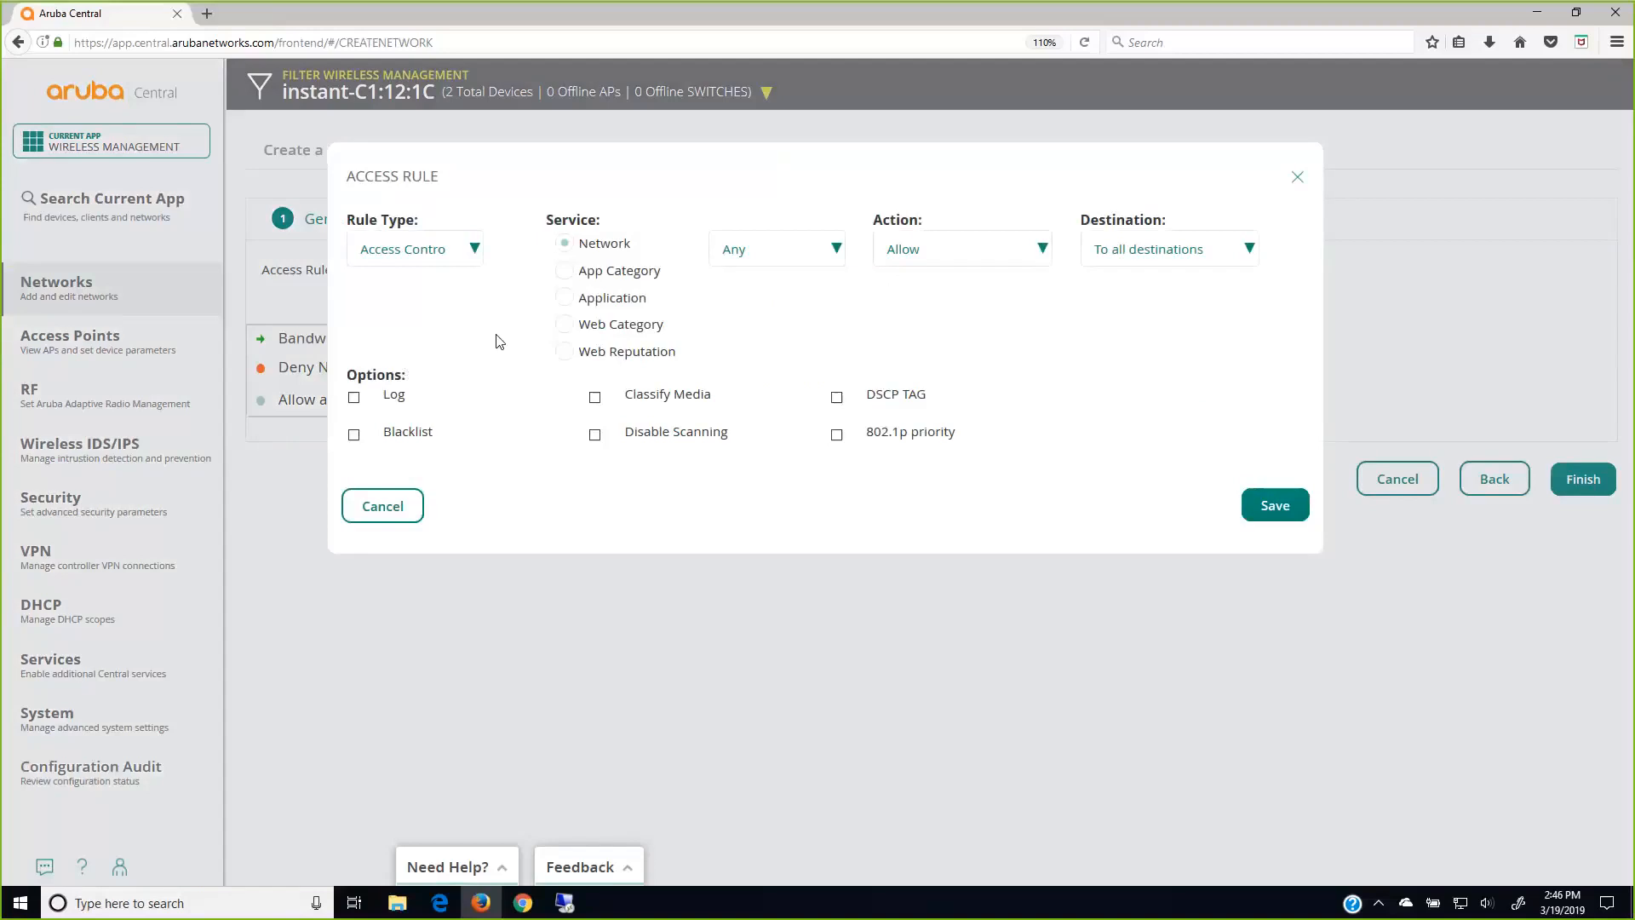
{"action": "left_click", "coordinate": [566, 298]}
{"action": "left_click", "coordinate": [759, 305]}
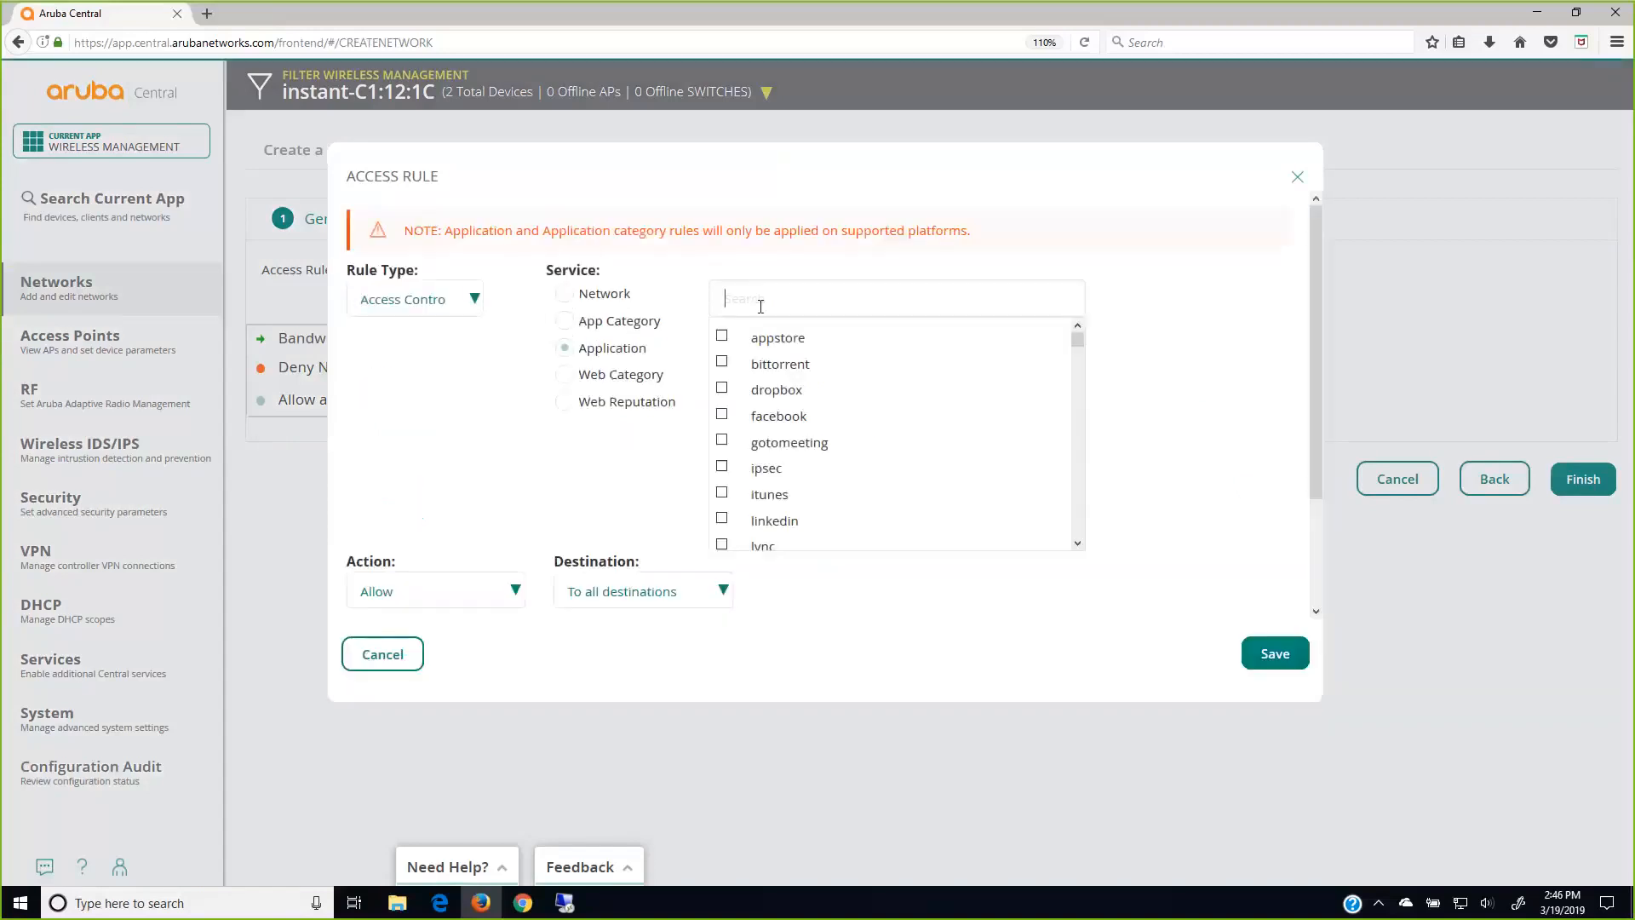
{"action": "type", "text": "you"}
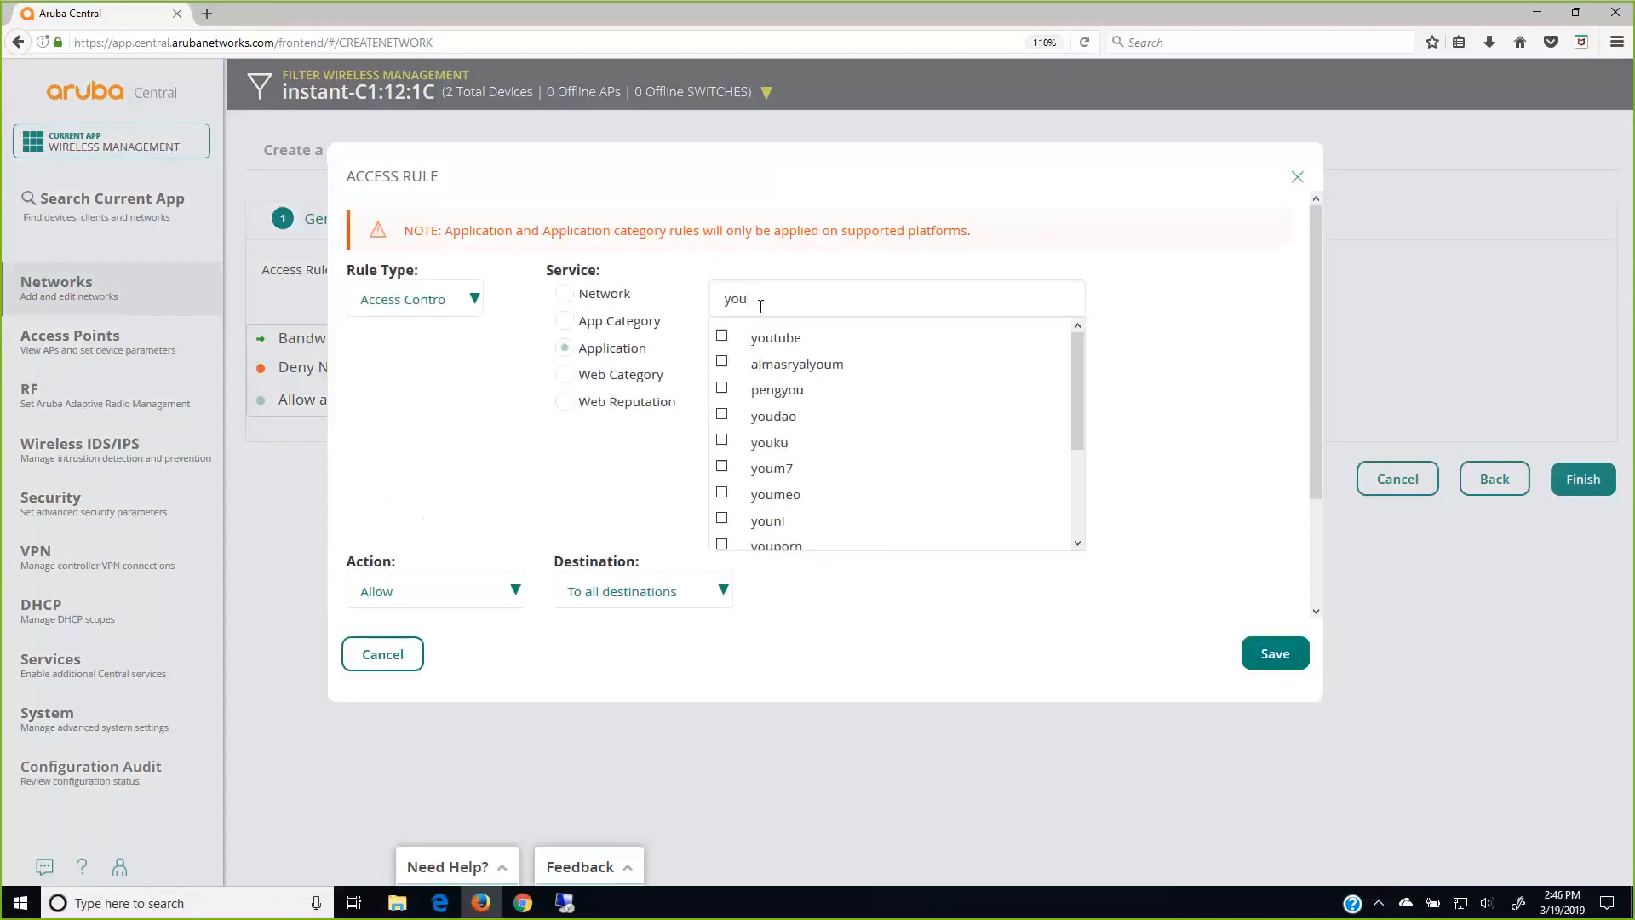
{"action": "left_click", "coordinate": [722, 336]}
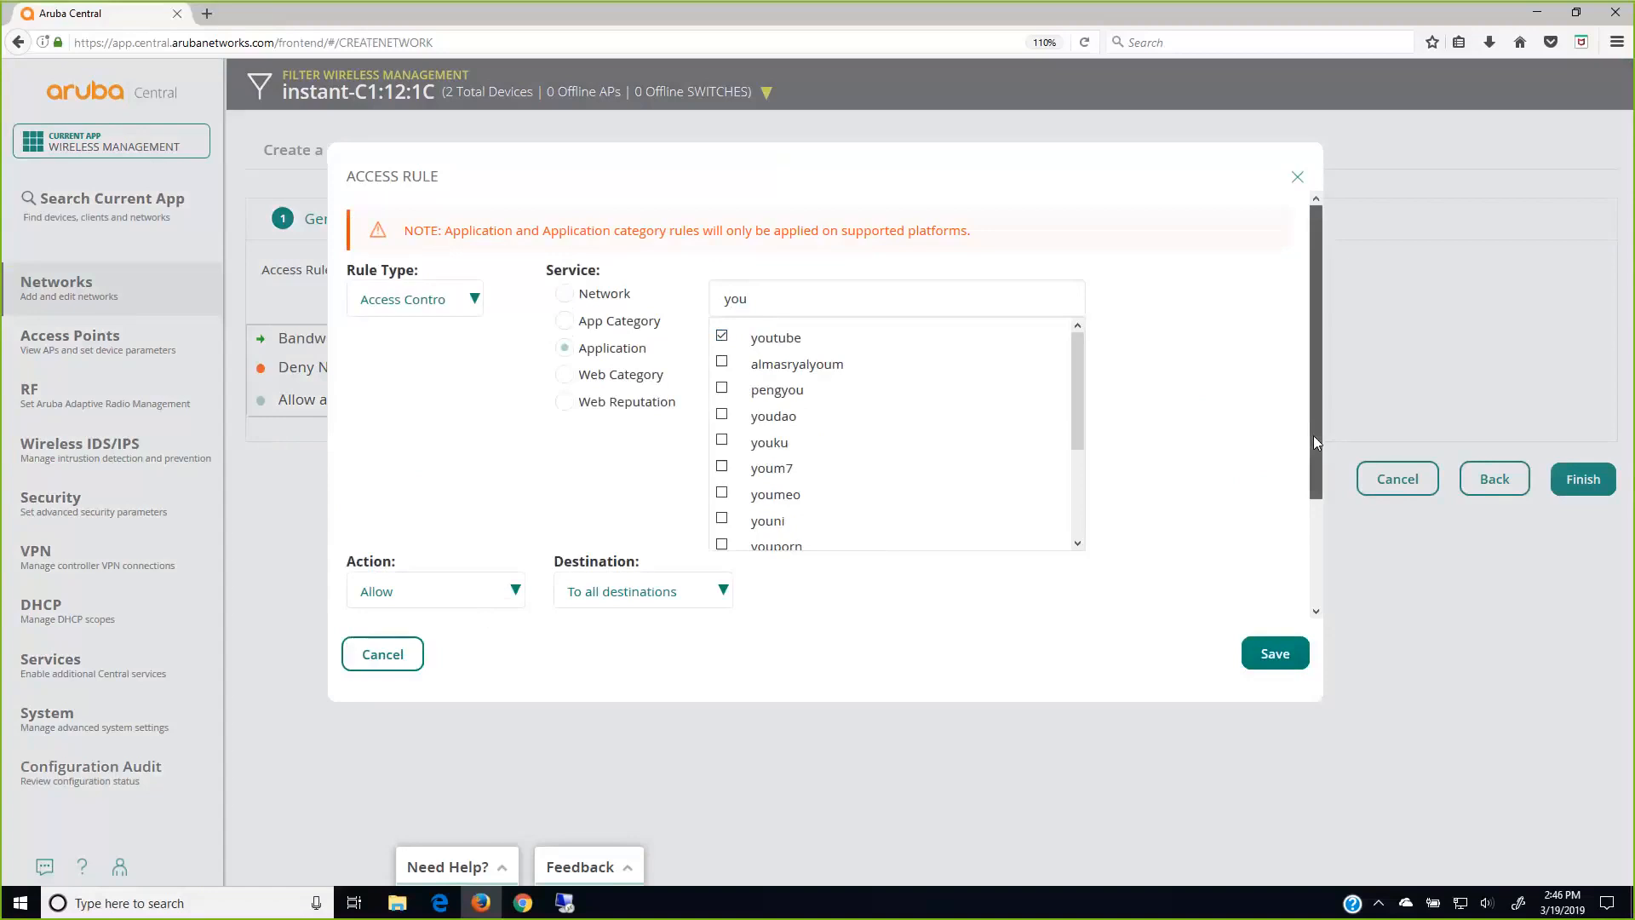
Step: Enable application throttling on the youtube rule at 256 Kbps downstream and 56 Kbps upstream, and save the rule
{"action": "scroll", "coordinate": [1313, 437], "scroll_direction": "down", "scroll_amount": 3}
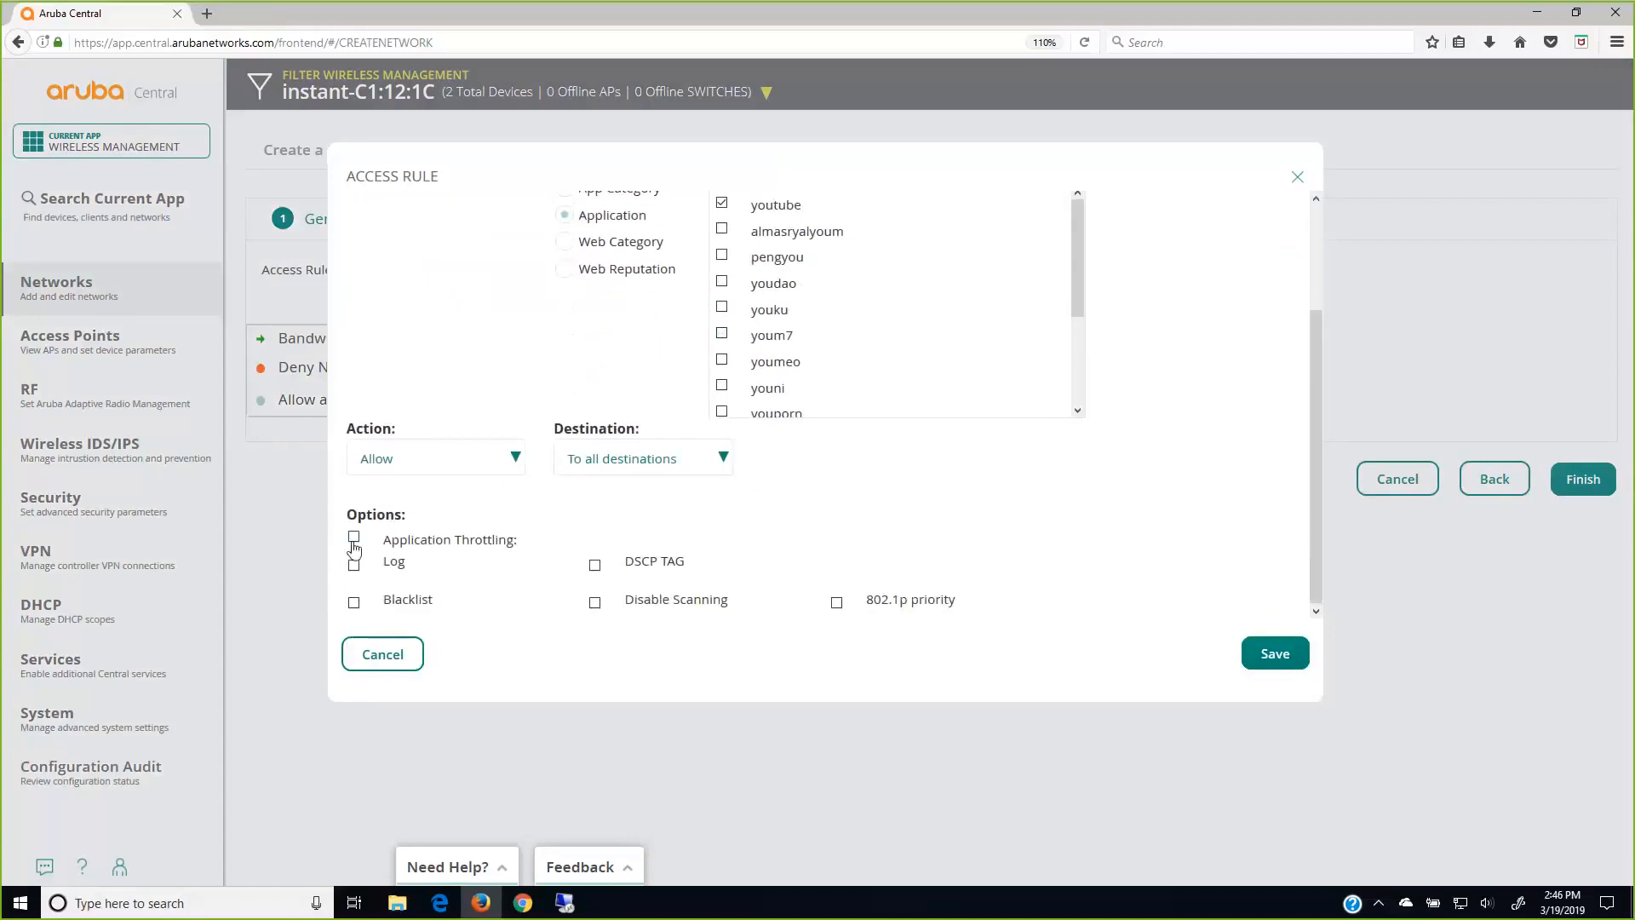
{"action": "left_click", "coordinate": [353, 538]}
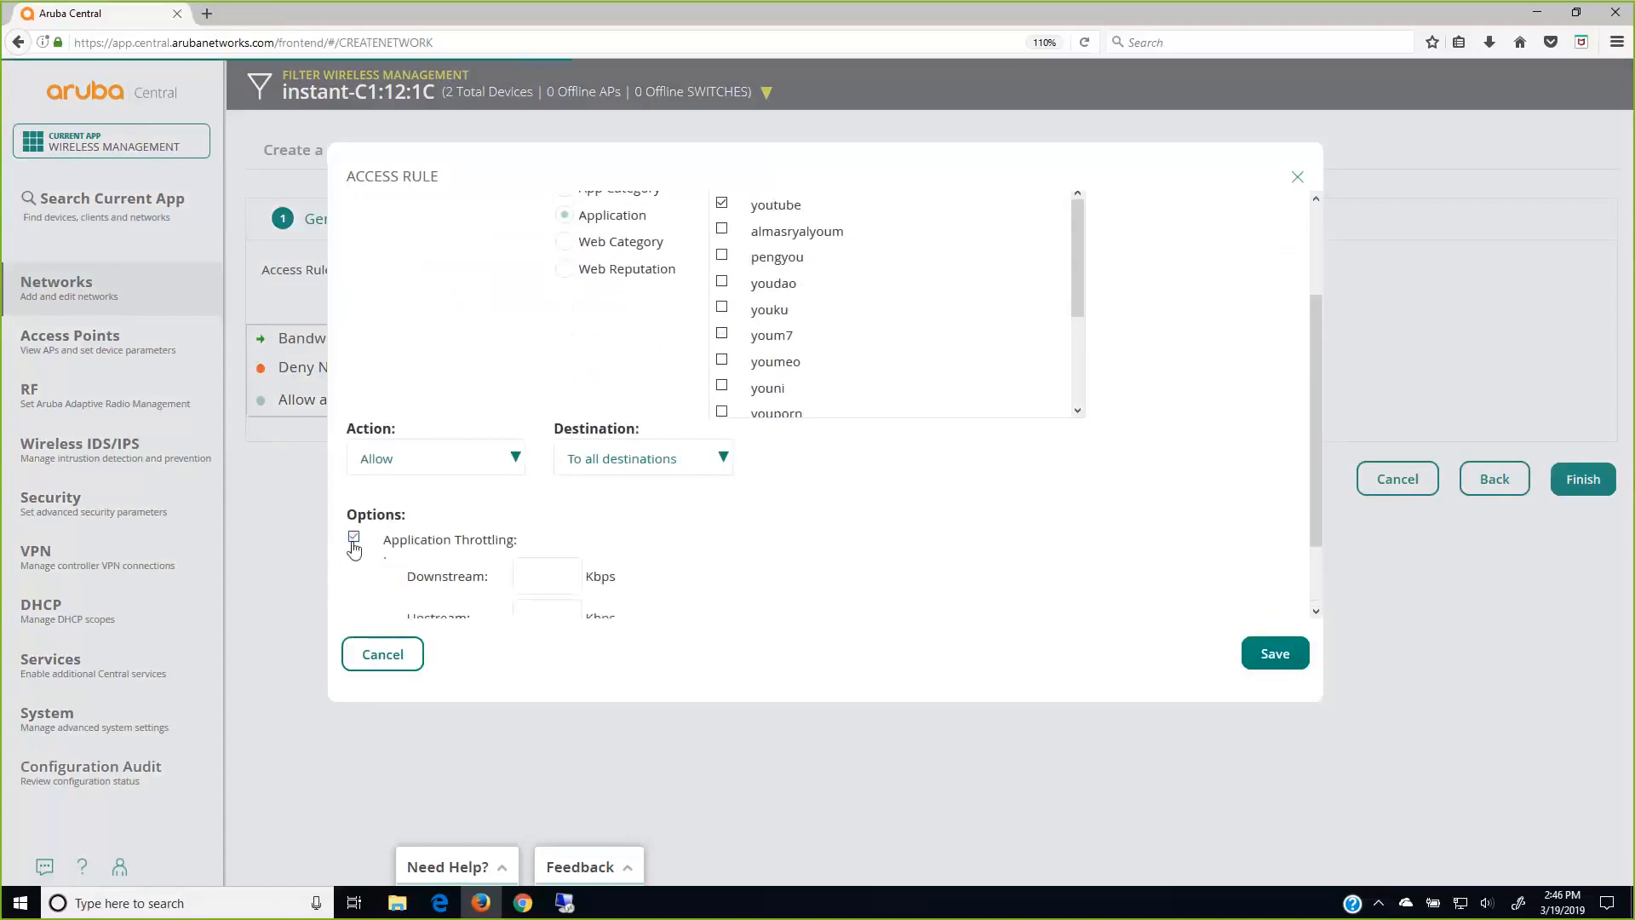
{"action": "left_click", "coordinate": [536, 582]}
{"action": "type", "text": "256"}
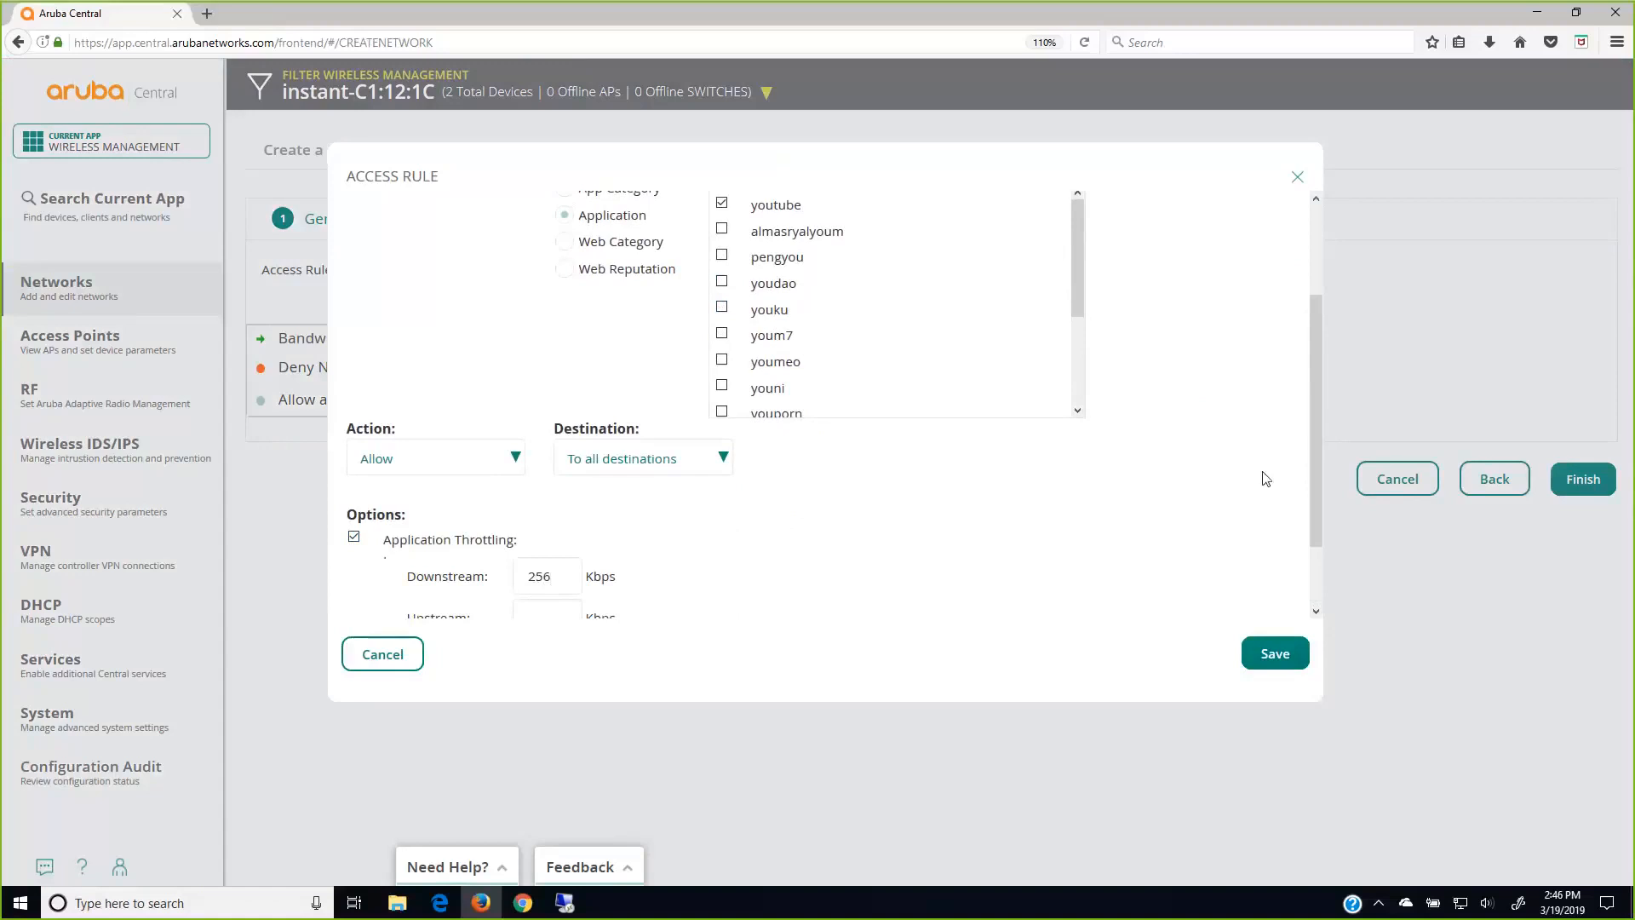
{"action": "left_click_drag", "start_coordinate": [1312, 456], "coordinate": [1311, 528]}
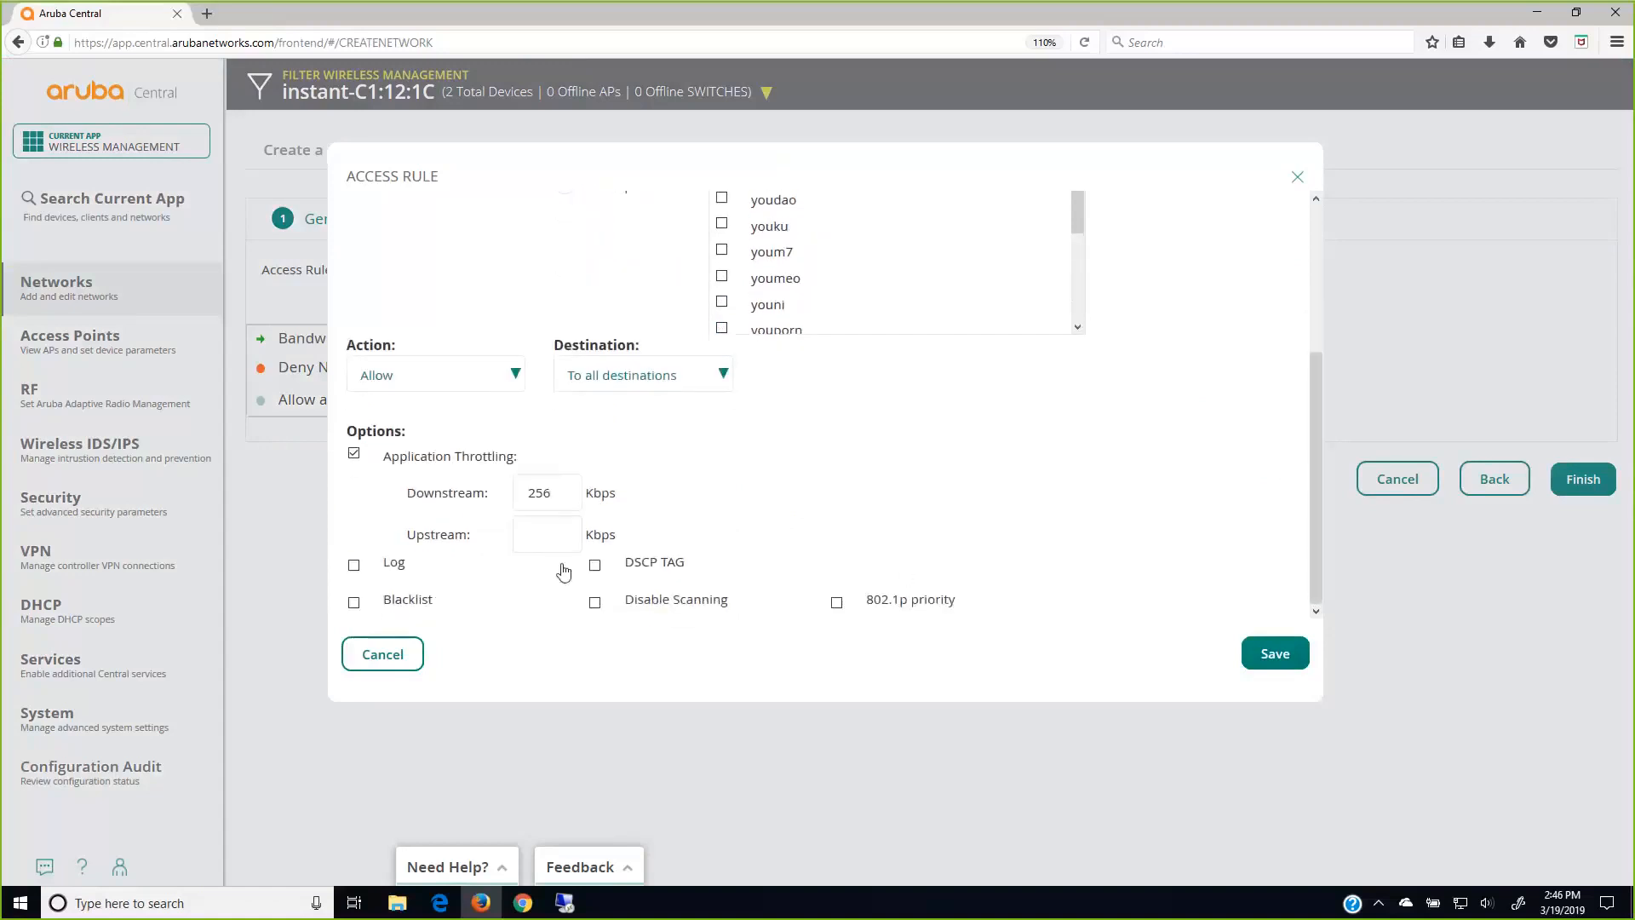
{"action": "left_click", "coordinate": [549, 534]}
{"action": "type", "text": "56"}
{"action": "left_click", "coordinate": [1261, 660]}
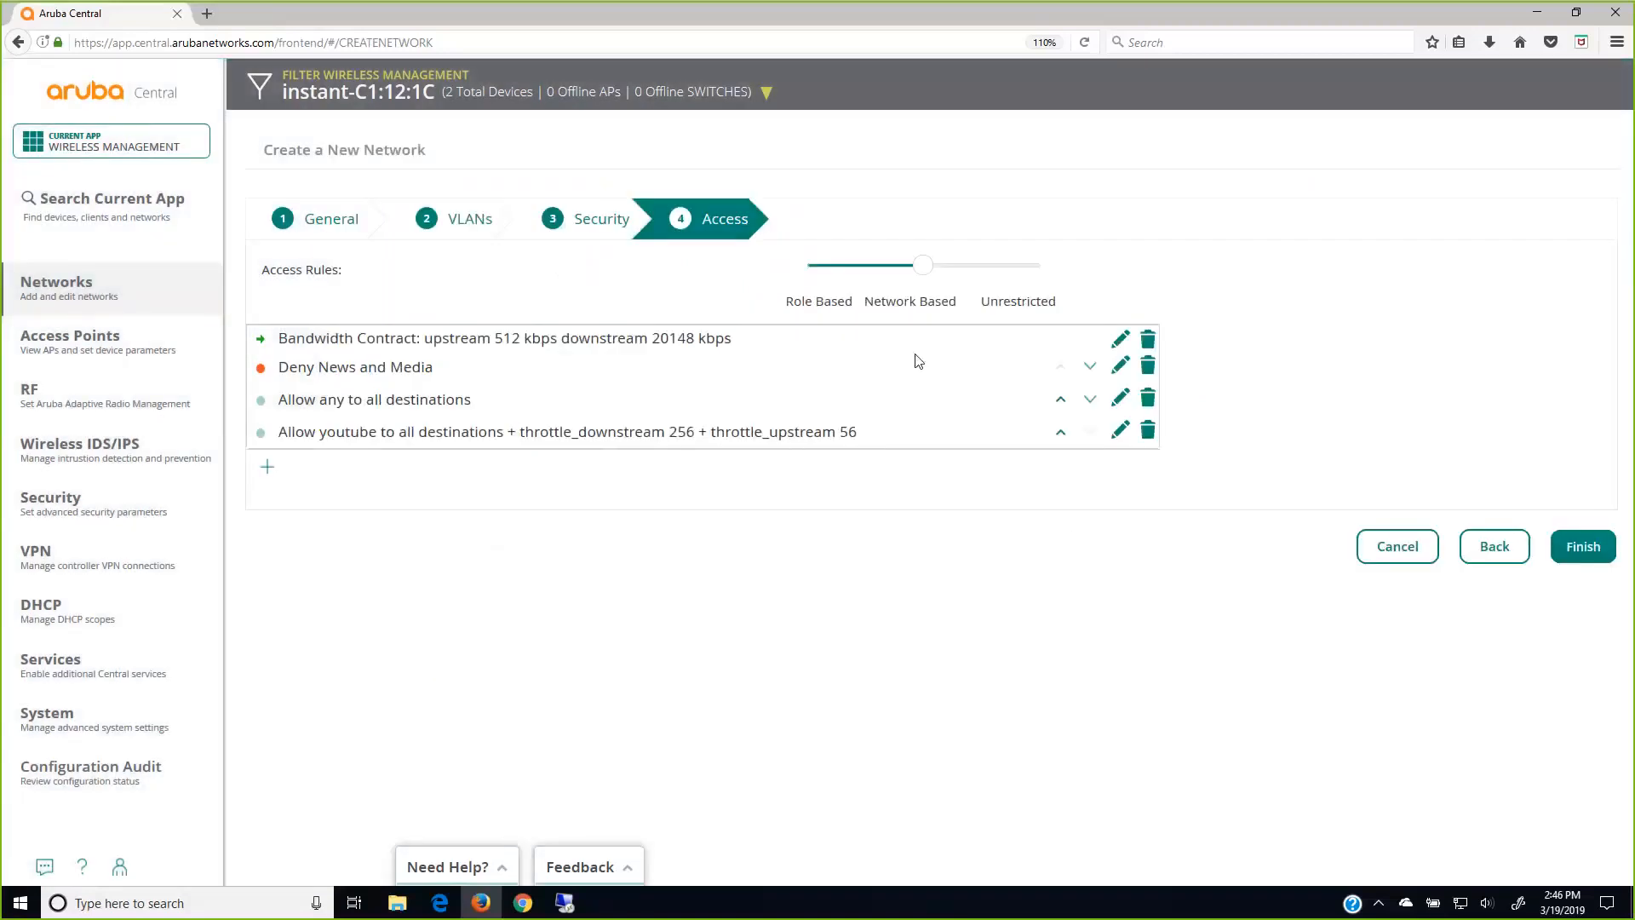
Step: Place the throttled youtube rule above the allow-any rule and finish creating the guest network
{"action": "left_click", "coordinate": [1090, 399]}
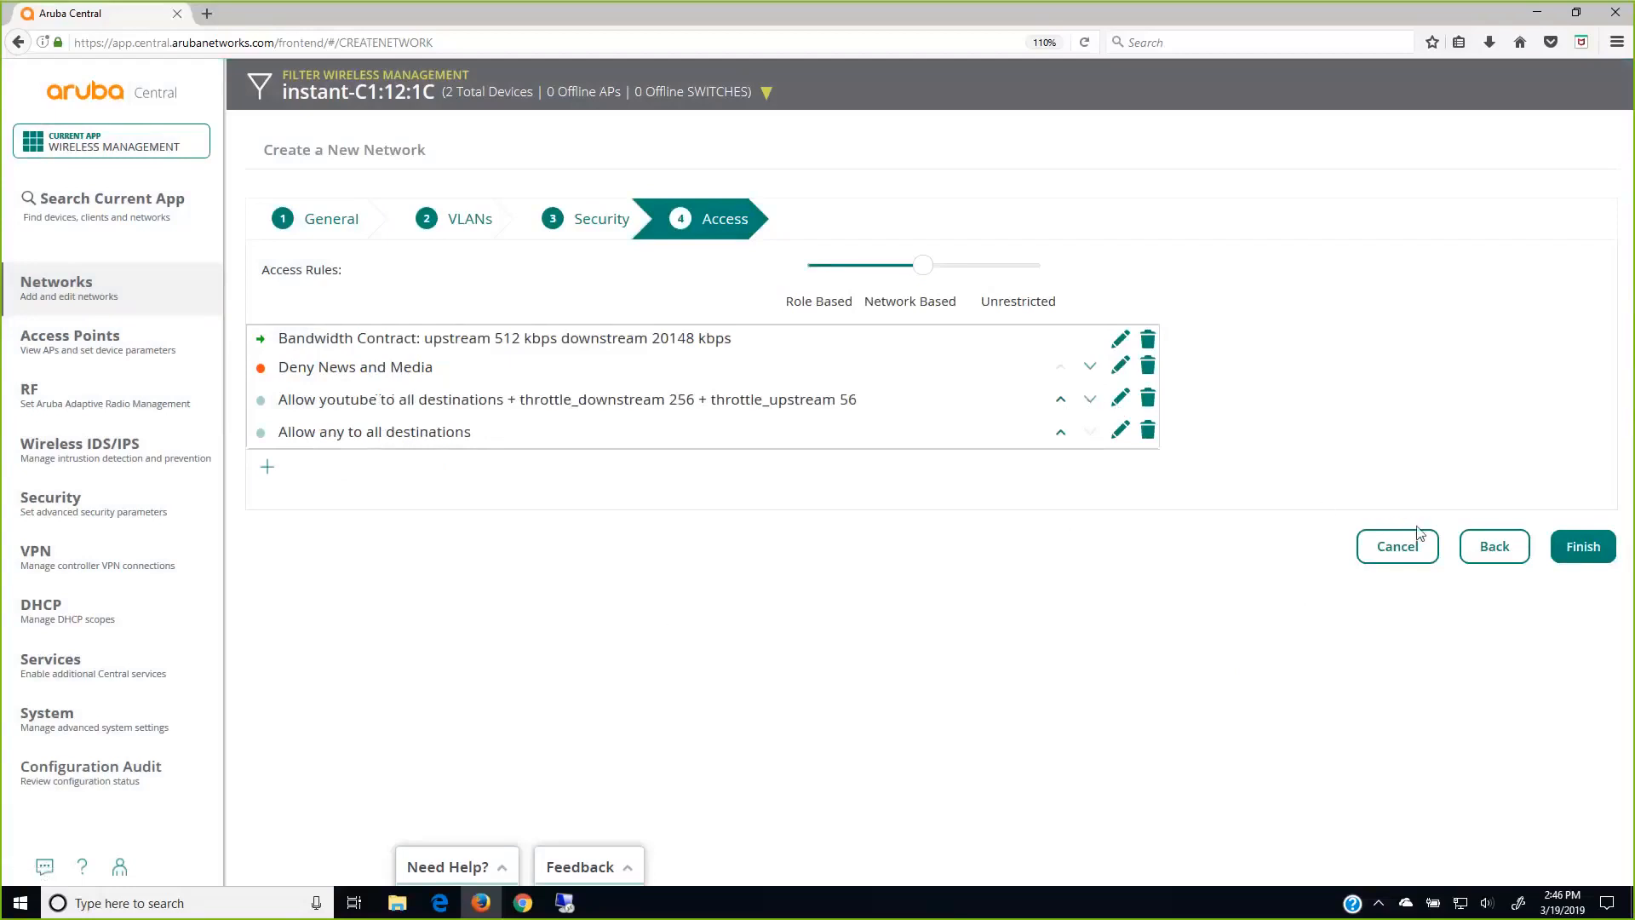
{"action": "left_click", "coordinate": [1575, 549]}
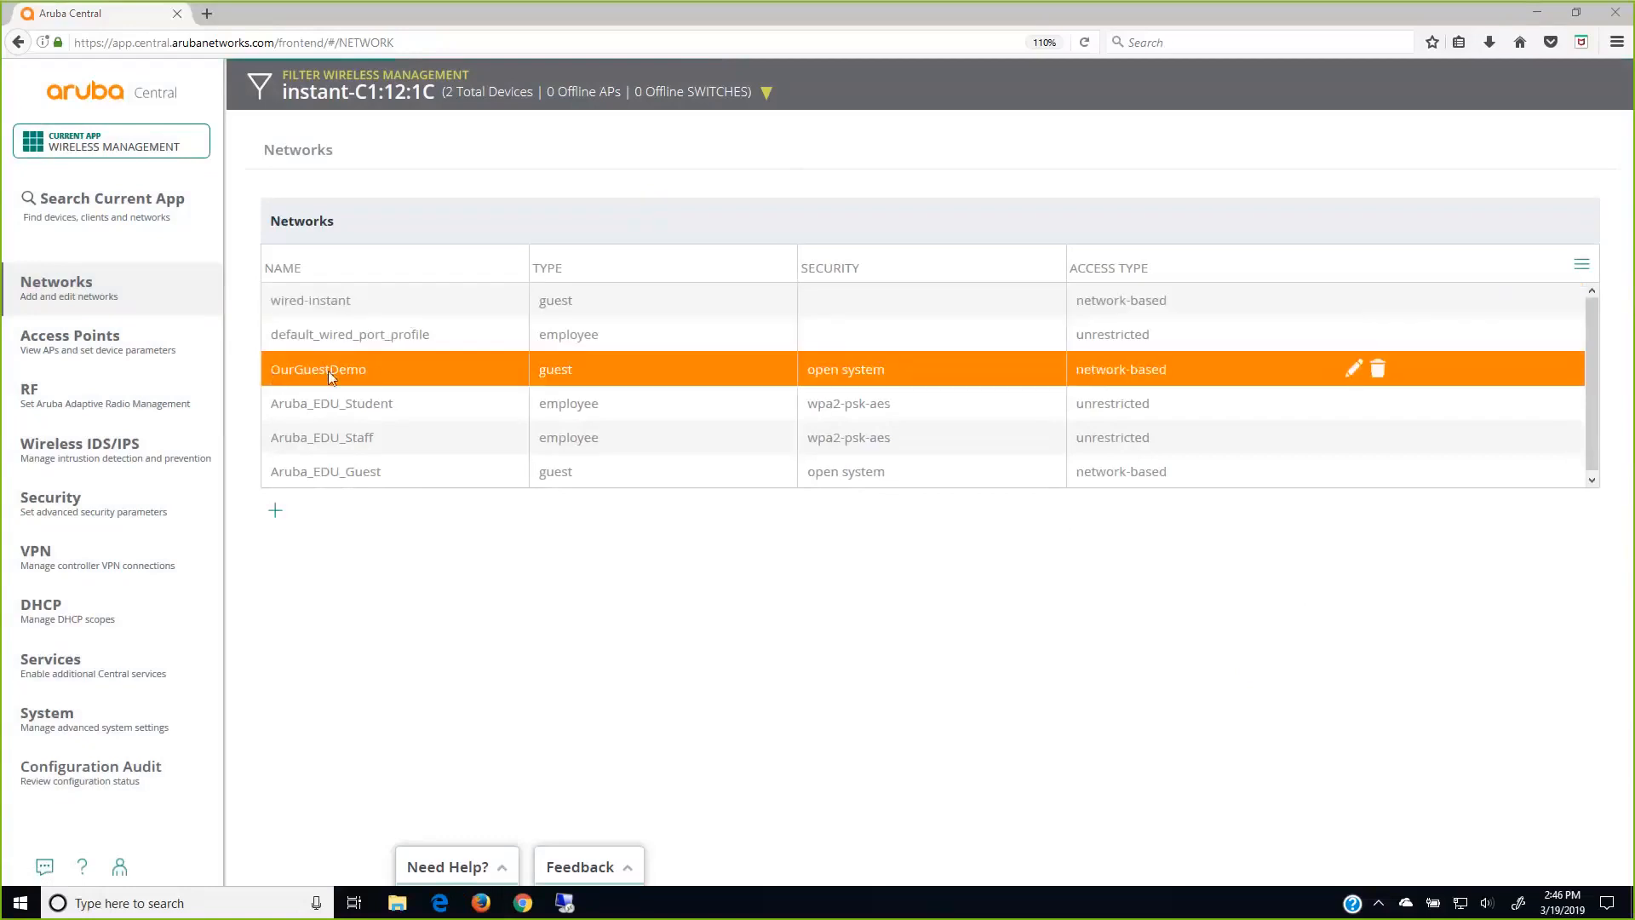
Step: Filter the network list to the Business Transforamtion Center group to review its networks
{"action": "left_click", "coordinate": [344, 102]}
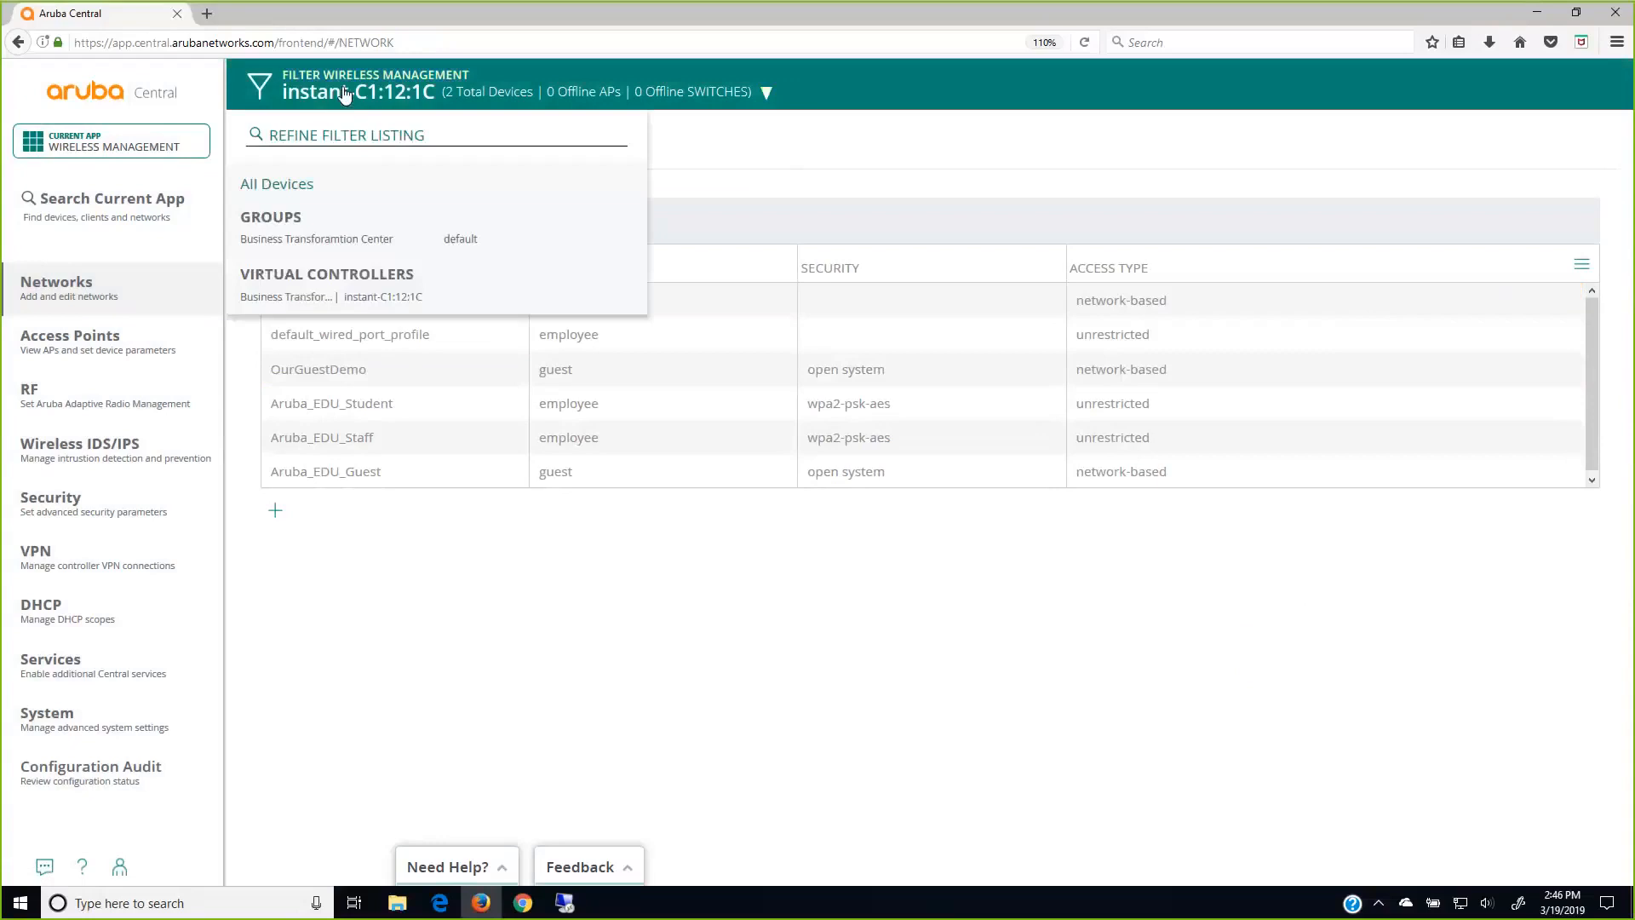
{"action": "left_click", "coordinate": [296, 241]}
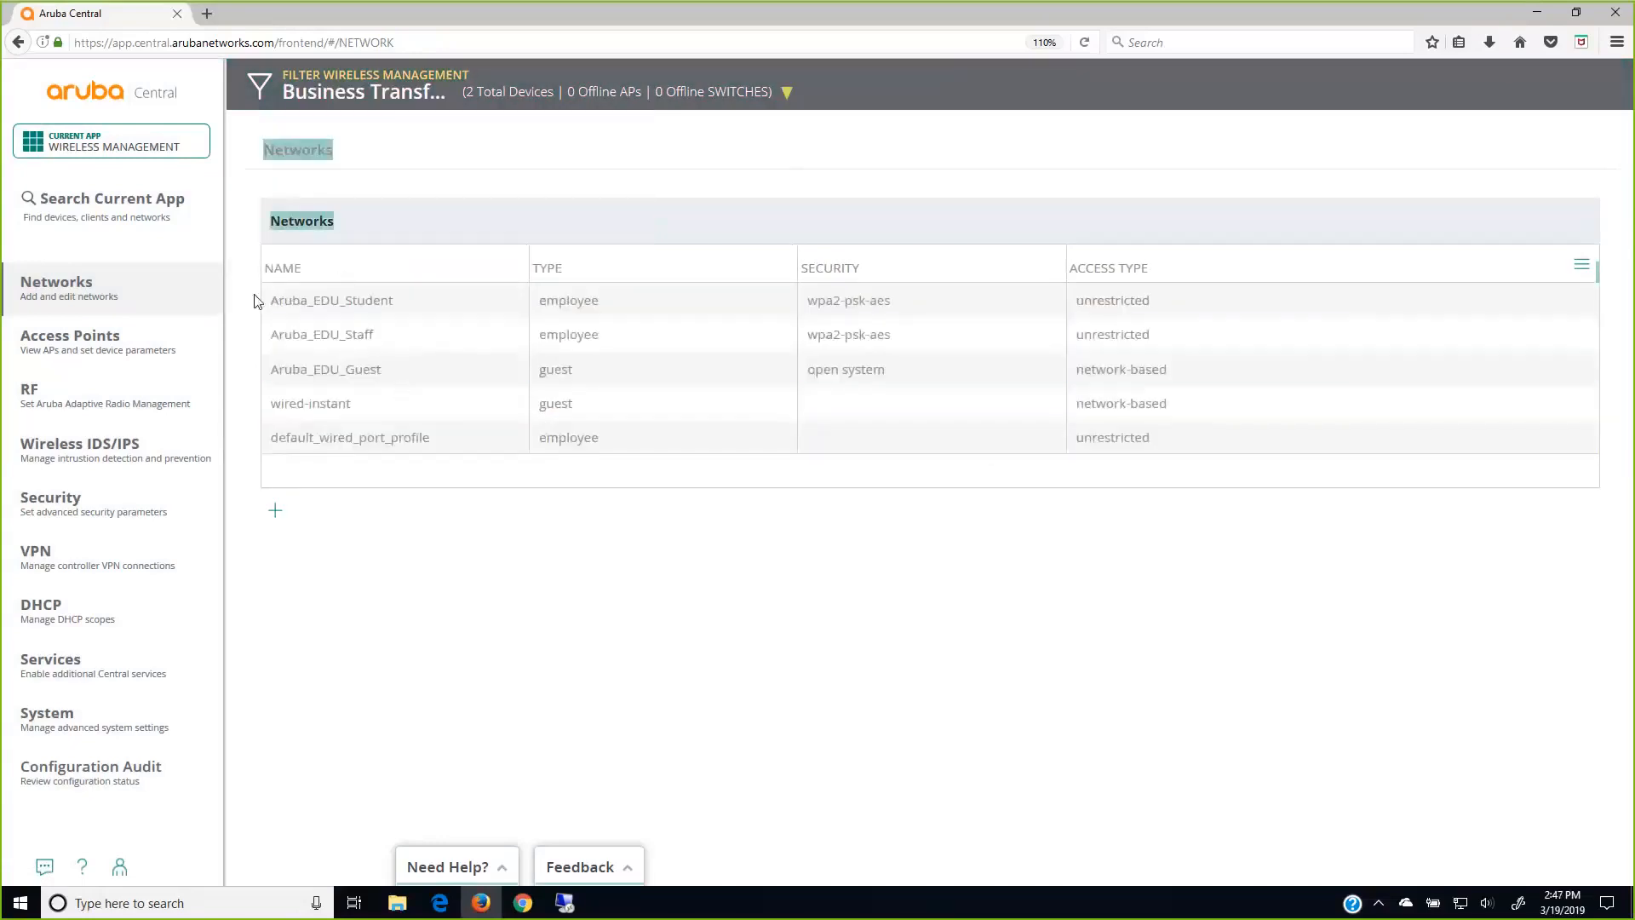
Step: Switch to the remote desktop client, connect it to the OurGuestDemo Wi-Fi network, and enter the wireless network through the splash page
{"action": "left_click", "coordinate": [566, 903]}
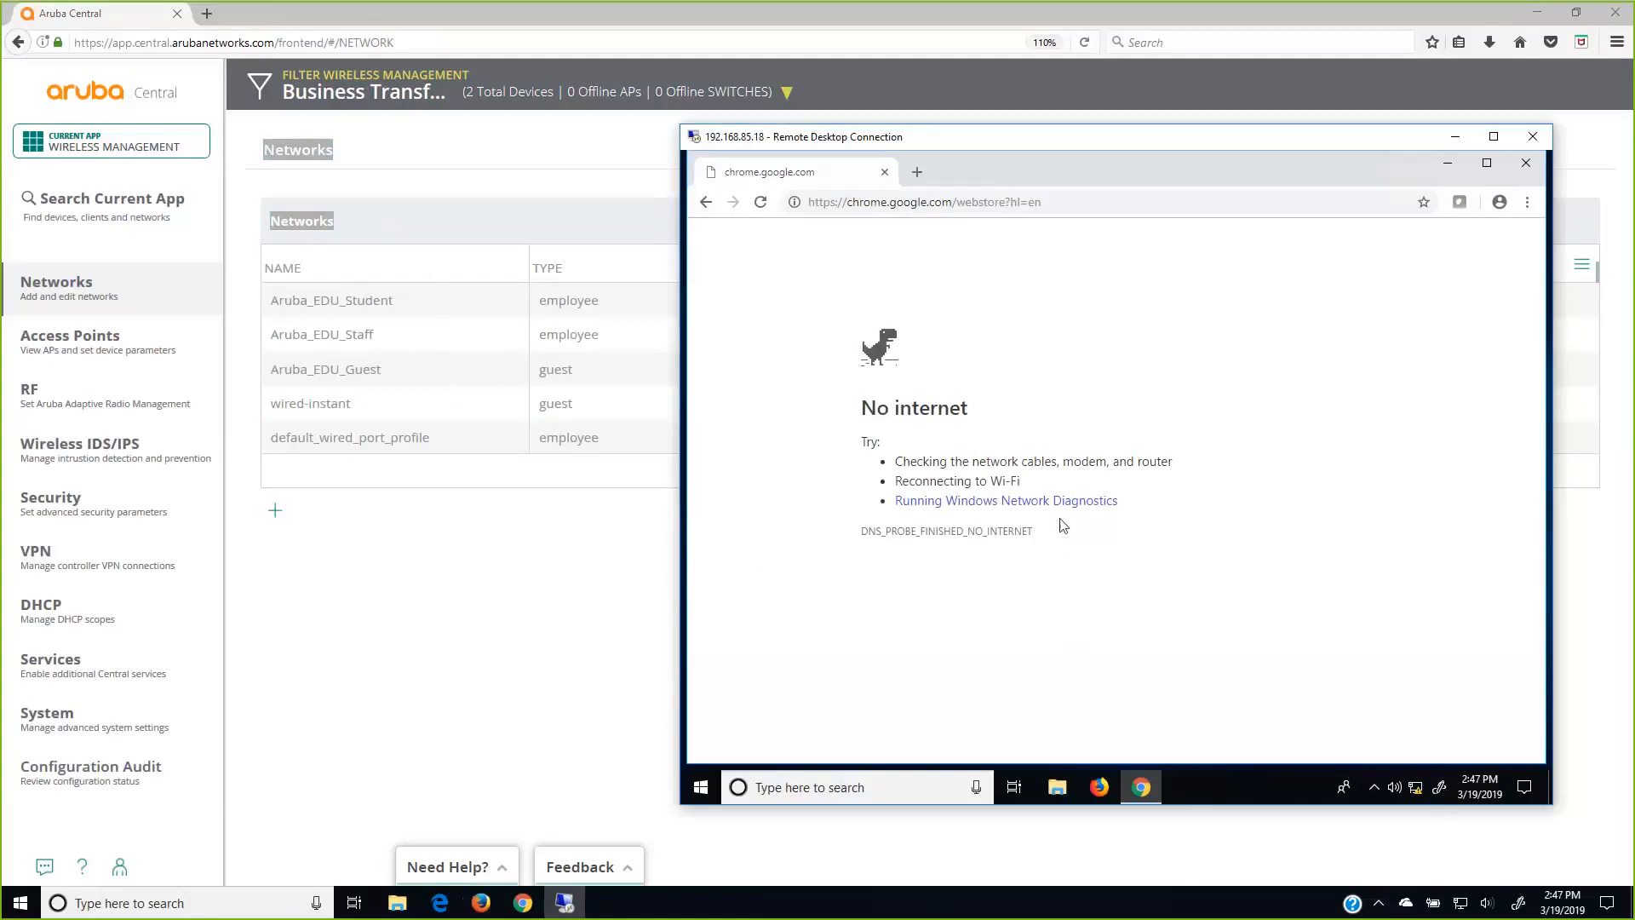
{"action": "left_click_drag", "start_coordinate": [1045, 586], "coordinate": [346, 503]}
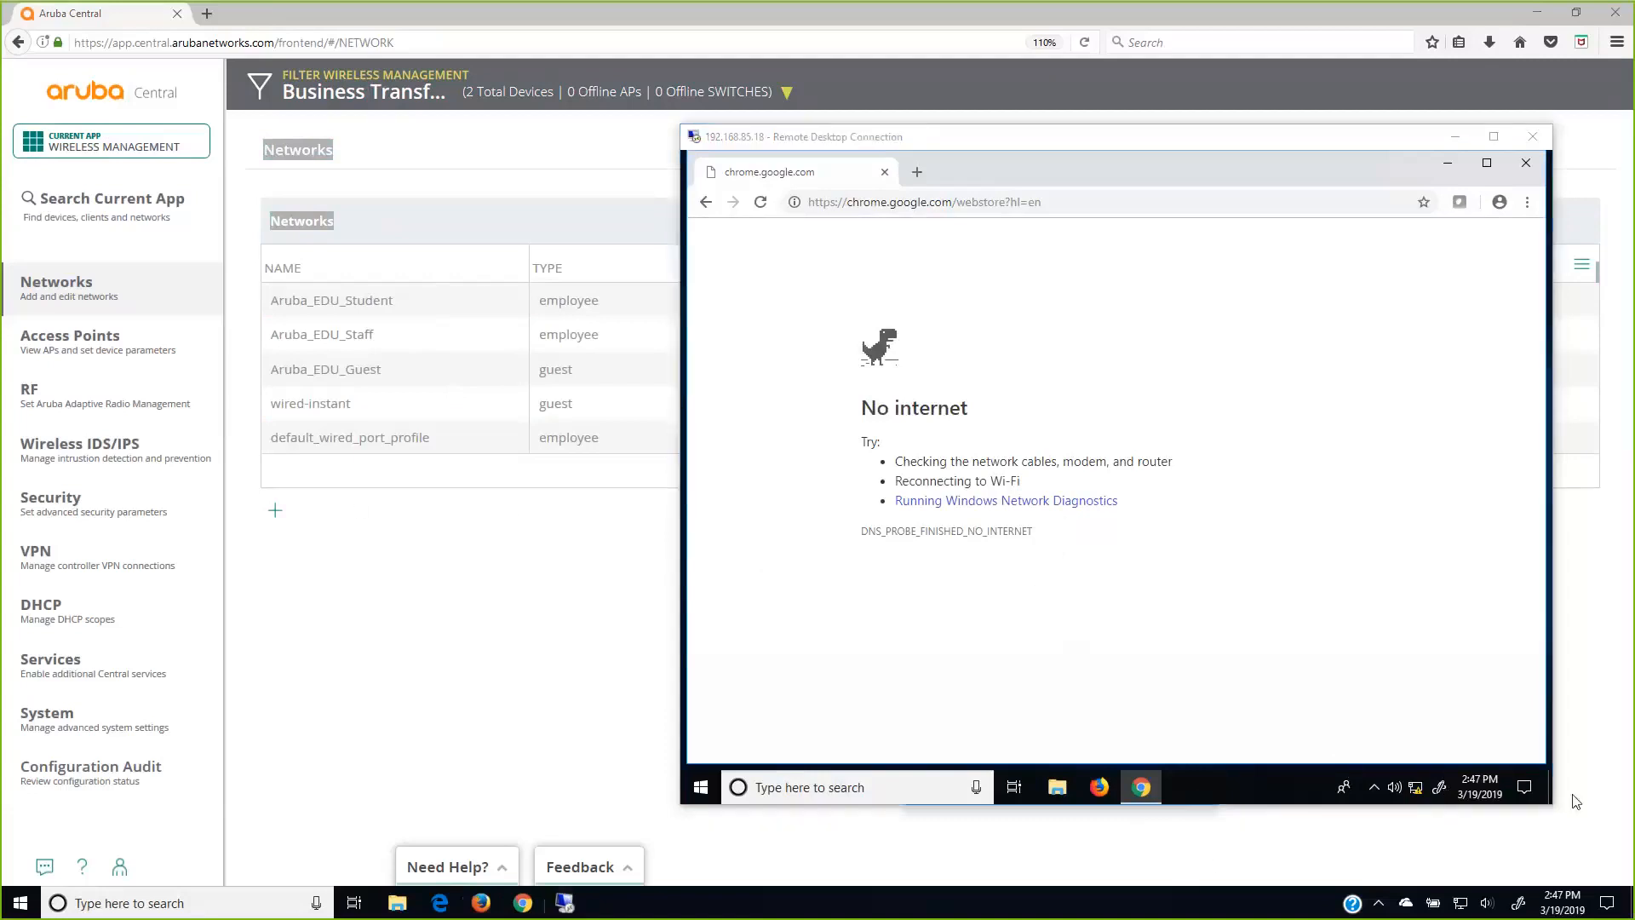
{"action": "left_click", "coordinate": [1419, 788]}
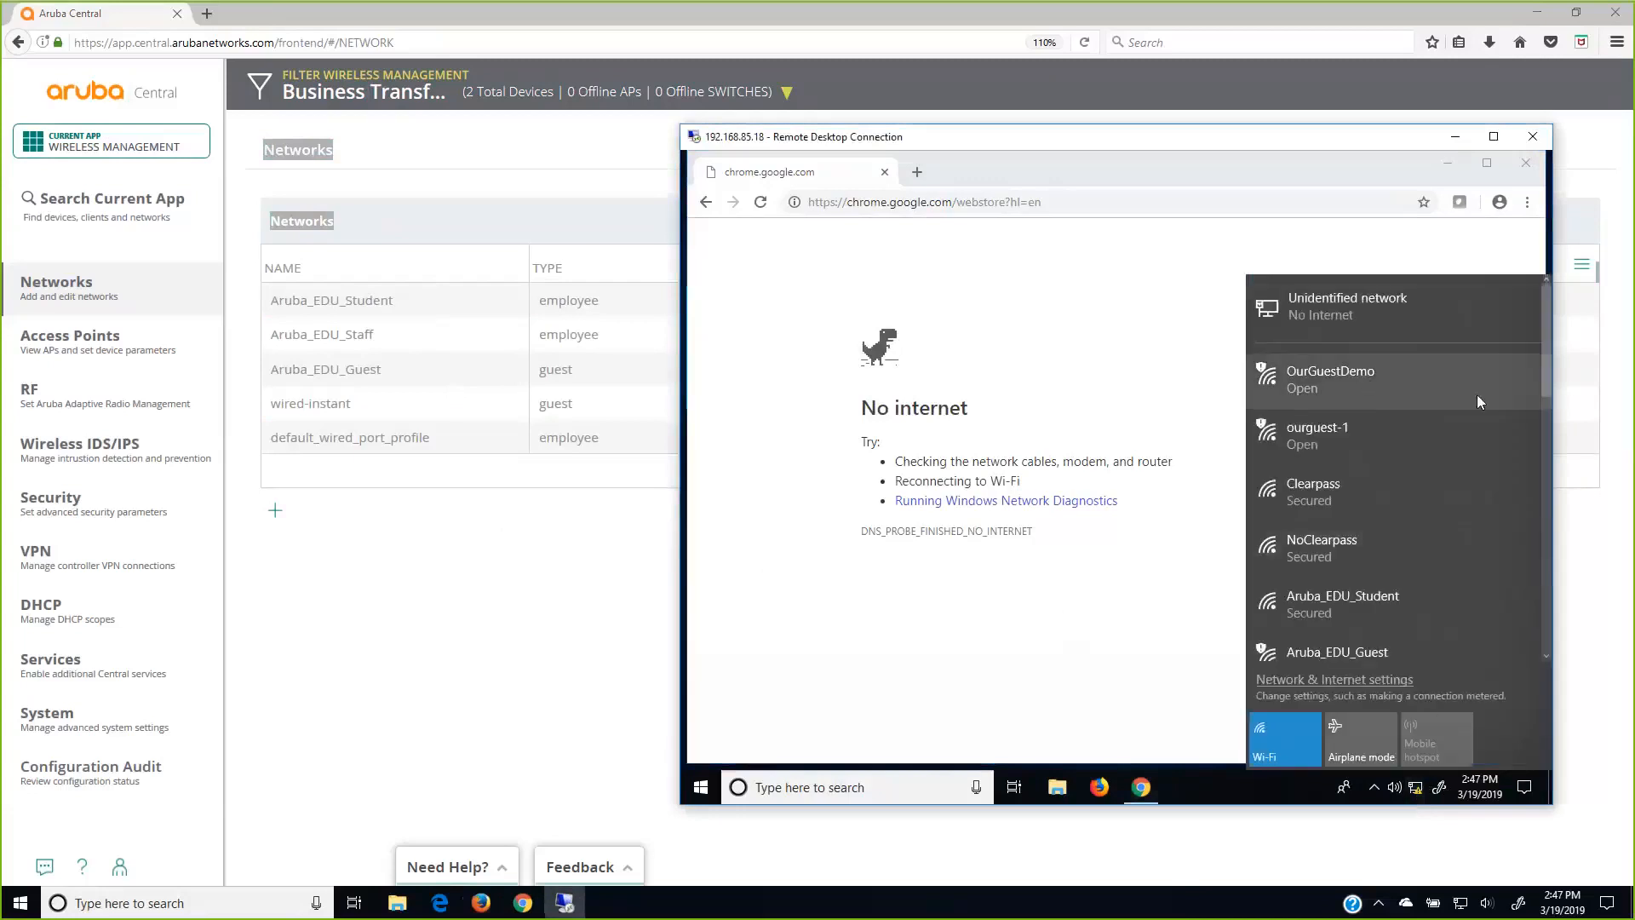
{"action": "left_click", "coordinate": [1346, 375]}
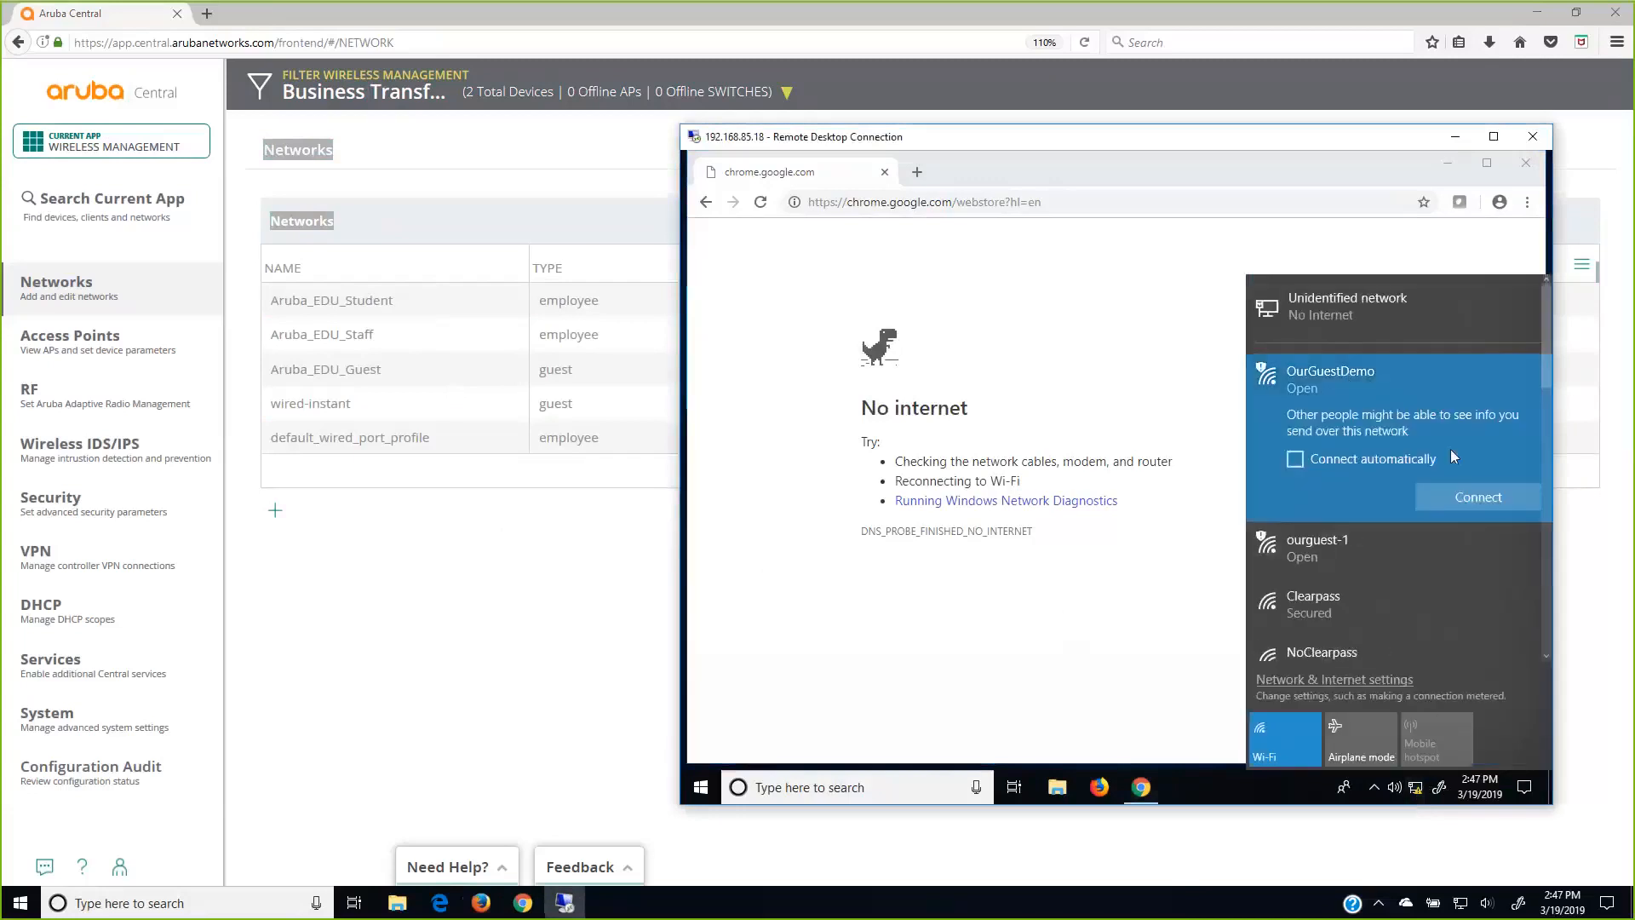
{"action": "left_click", "coordinate": [1499, 497]}
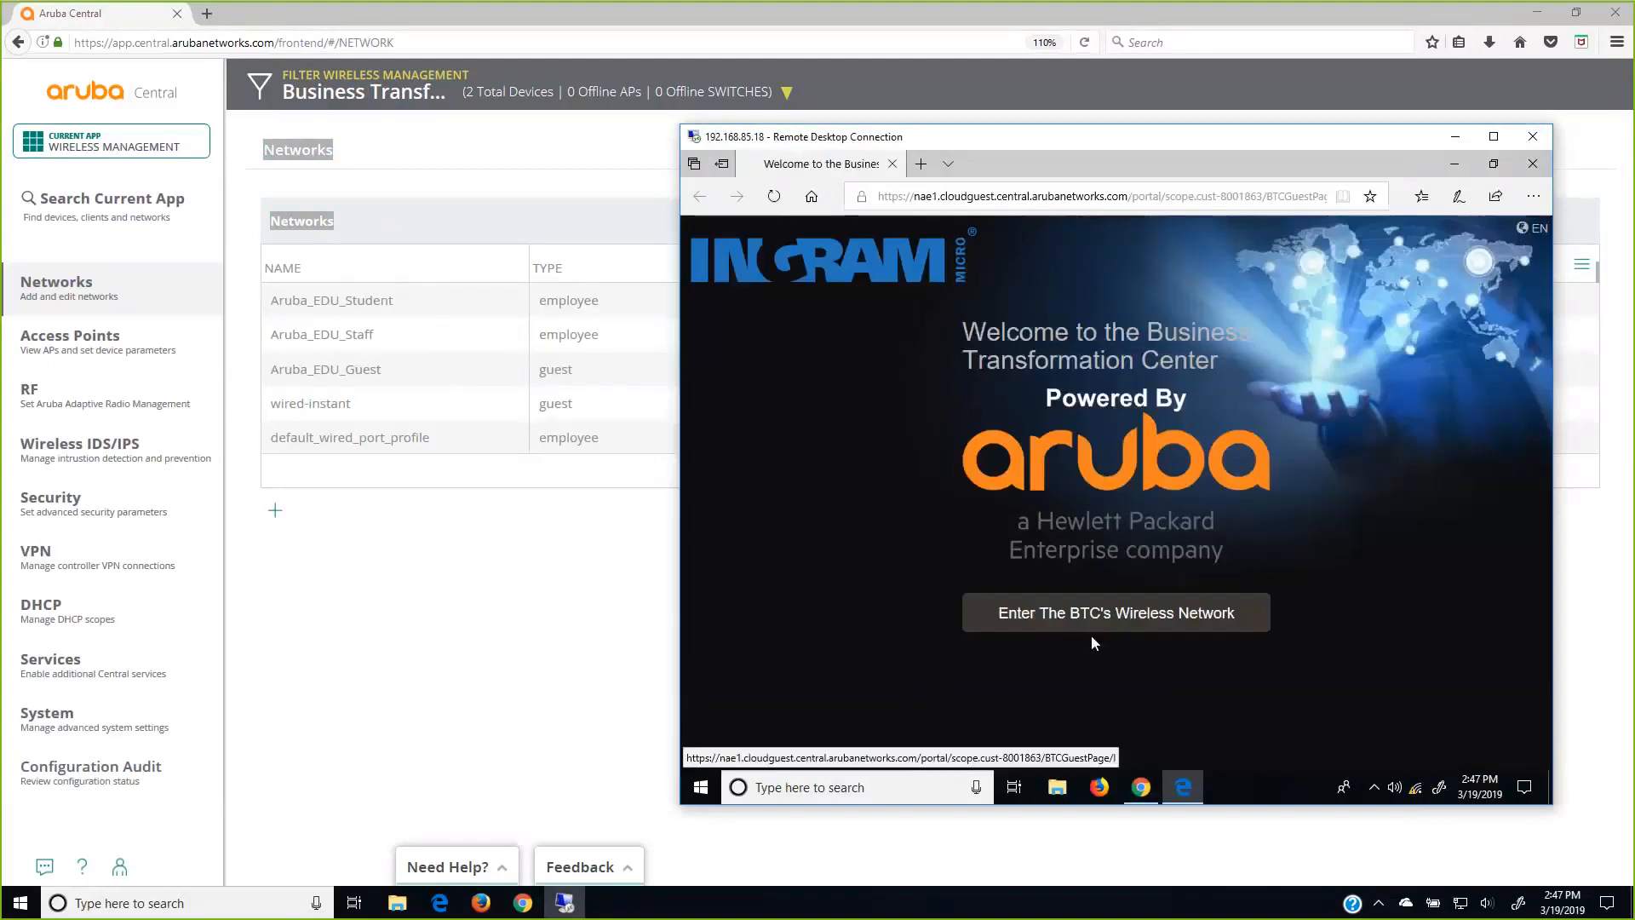
{"action": "left_click", "coordinate": [1094, 627]}
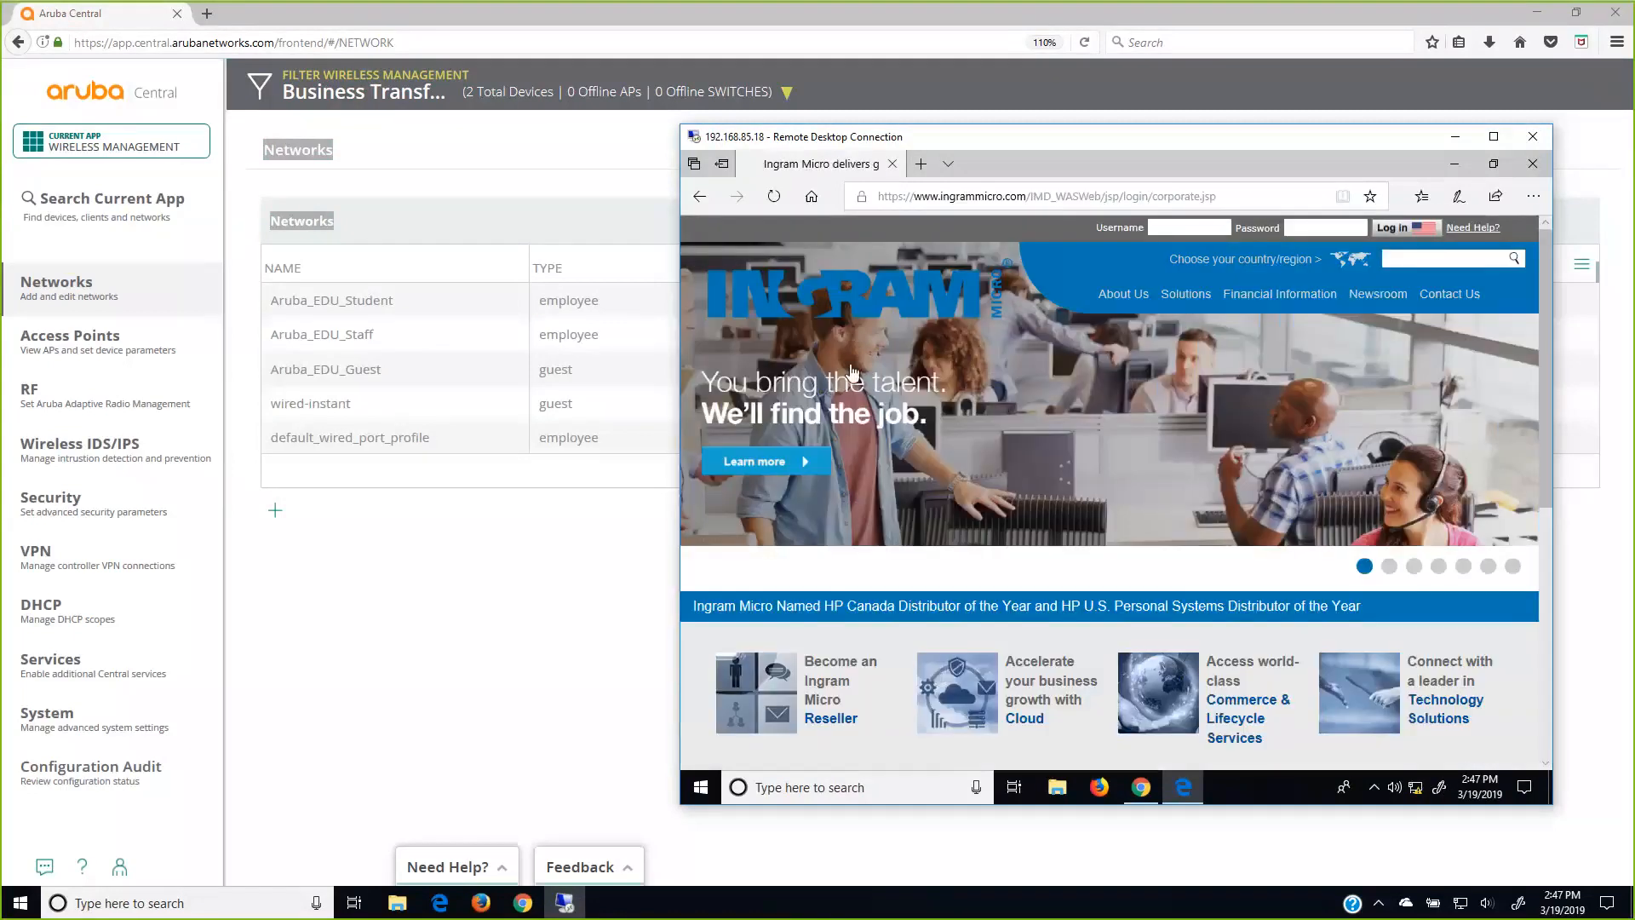
Step: Load google.com in the remote client's browser to test internet access over the guest network
{"action": "left_click", "coordinate": [986, 198]}
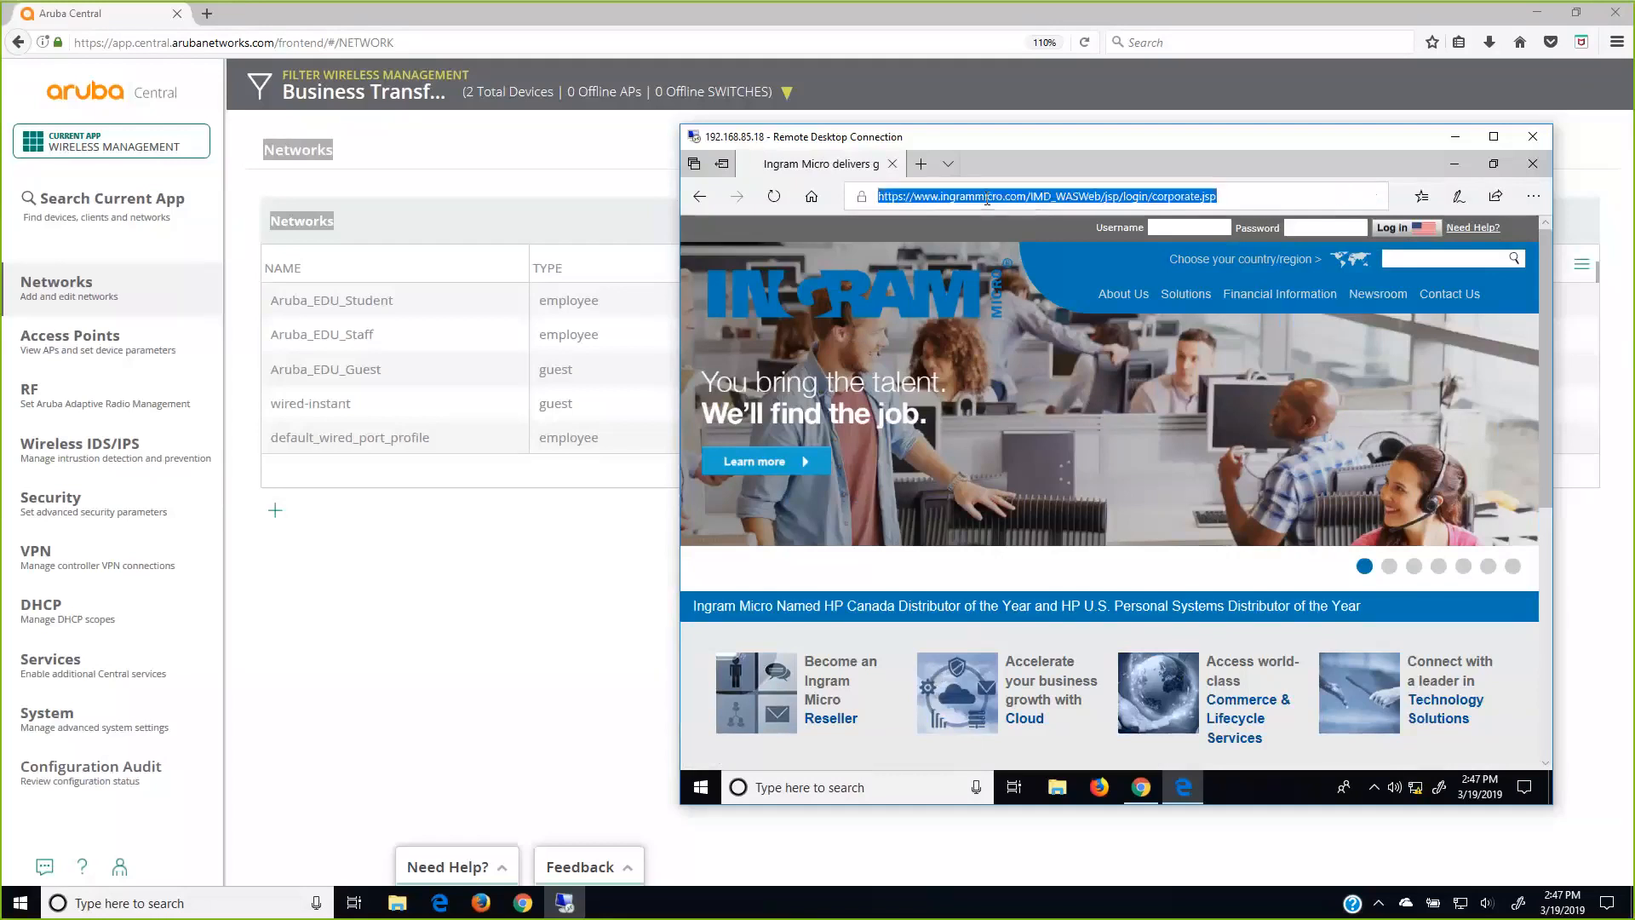
{"action": "key", "text": "BackSpace"}
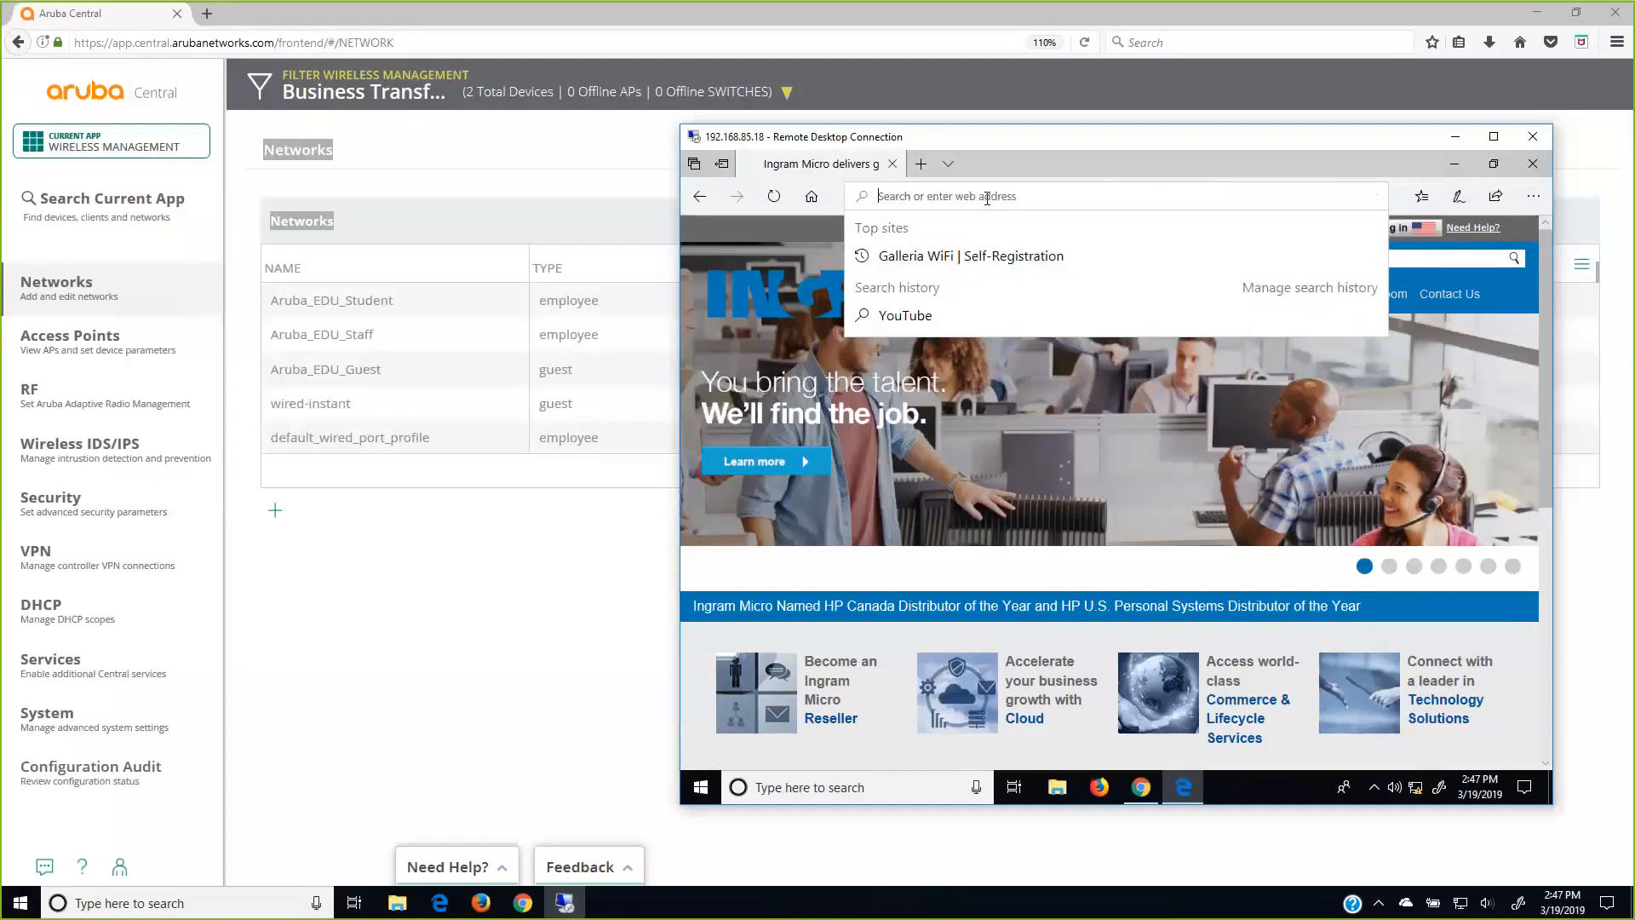
{"action": "type", "text": "goo"}
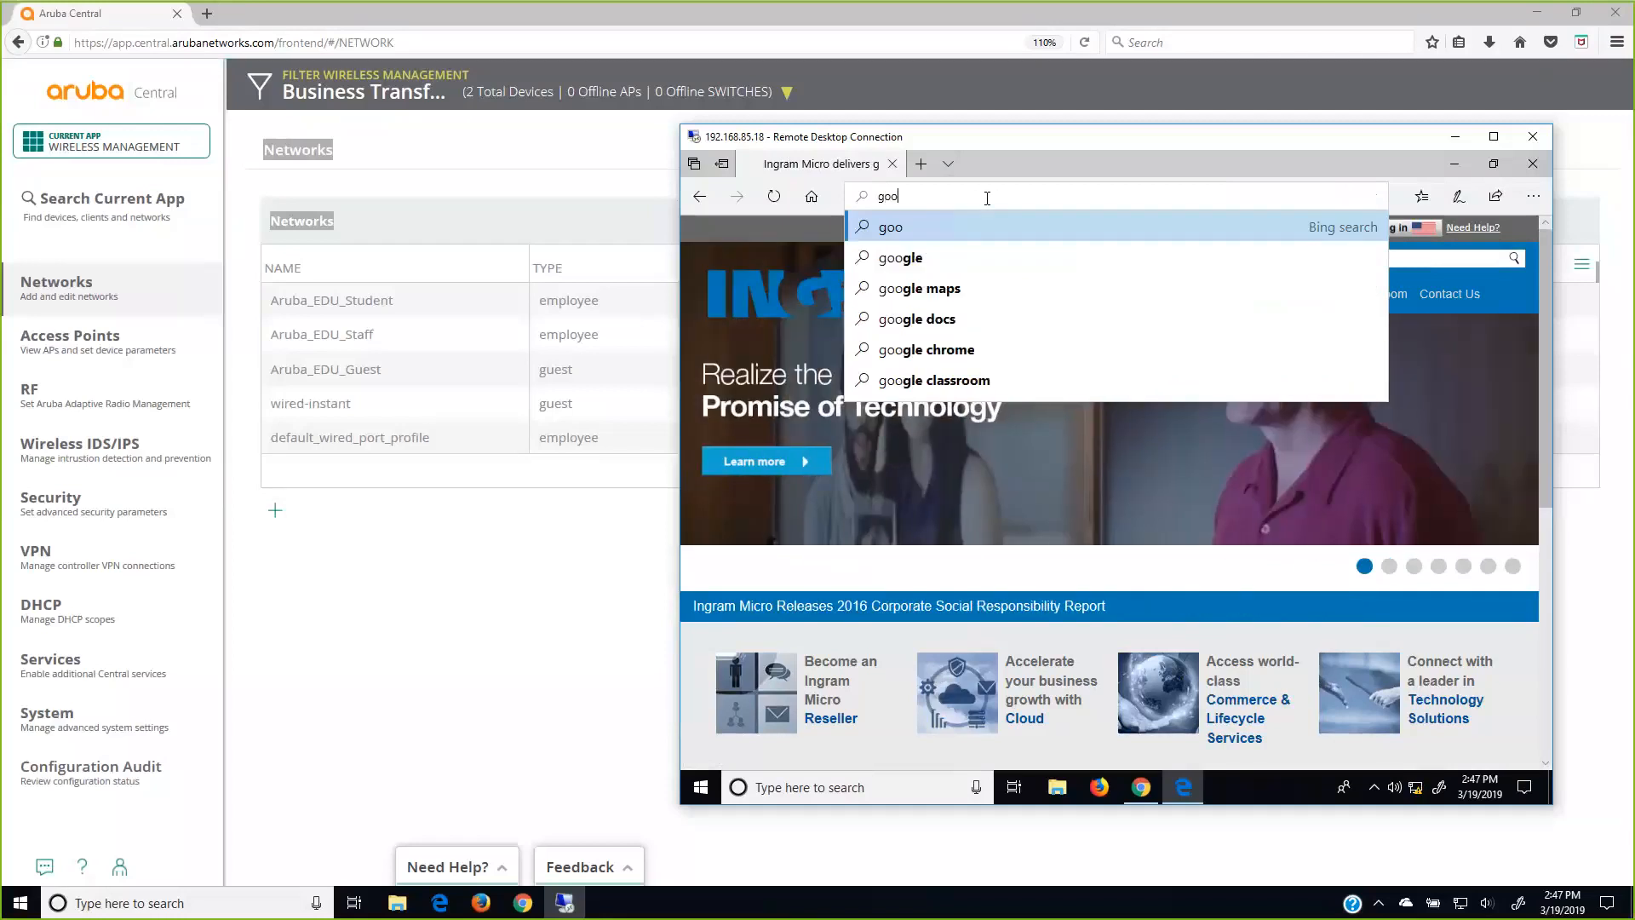
{"action": "type", "text": "gle.com"}
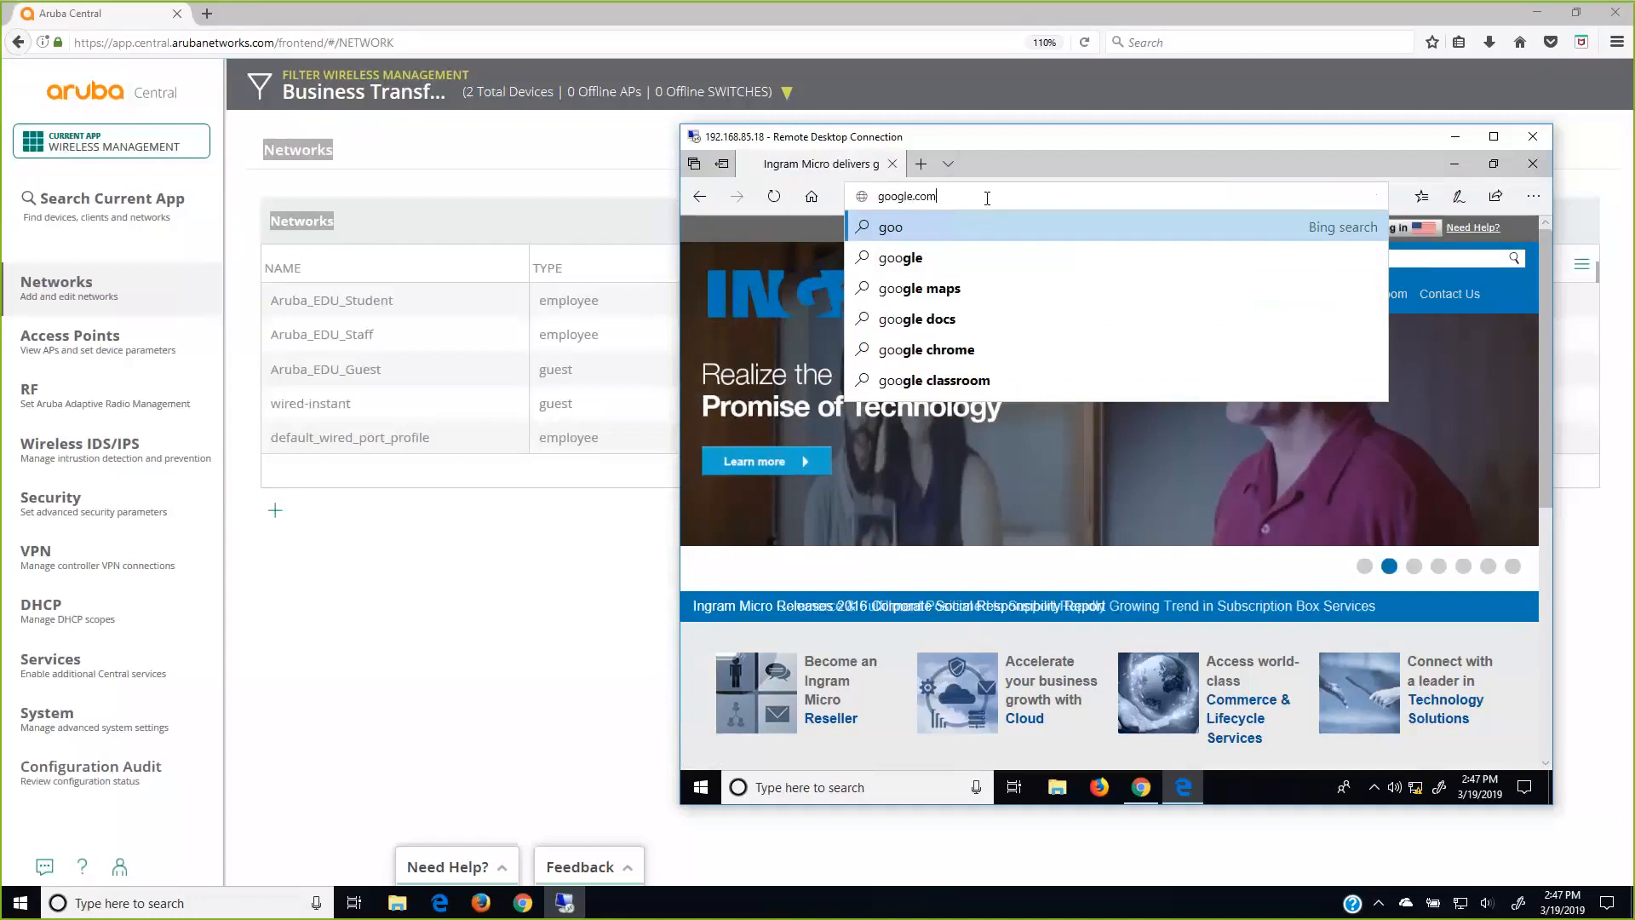
{"action": "key", "text": "Return"}
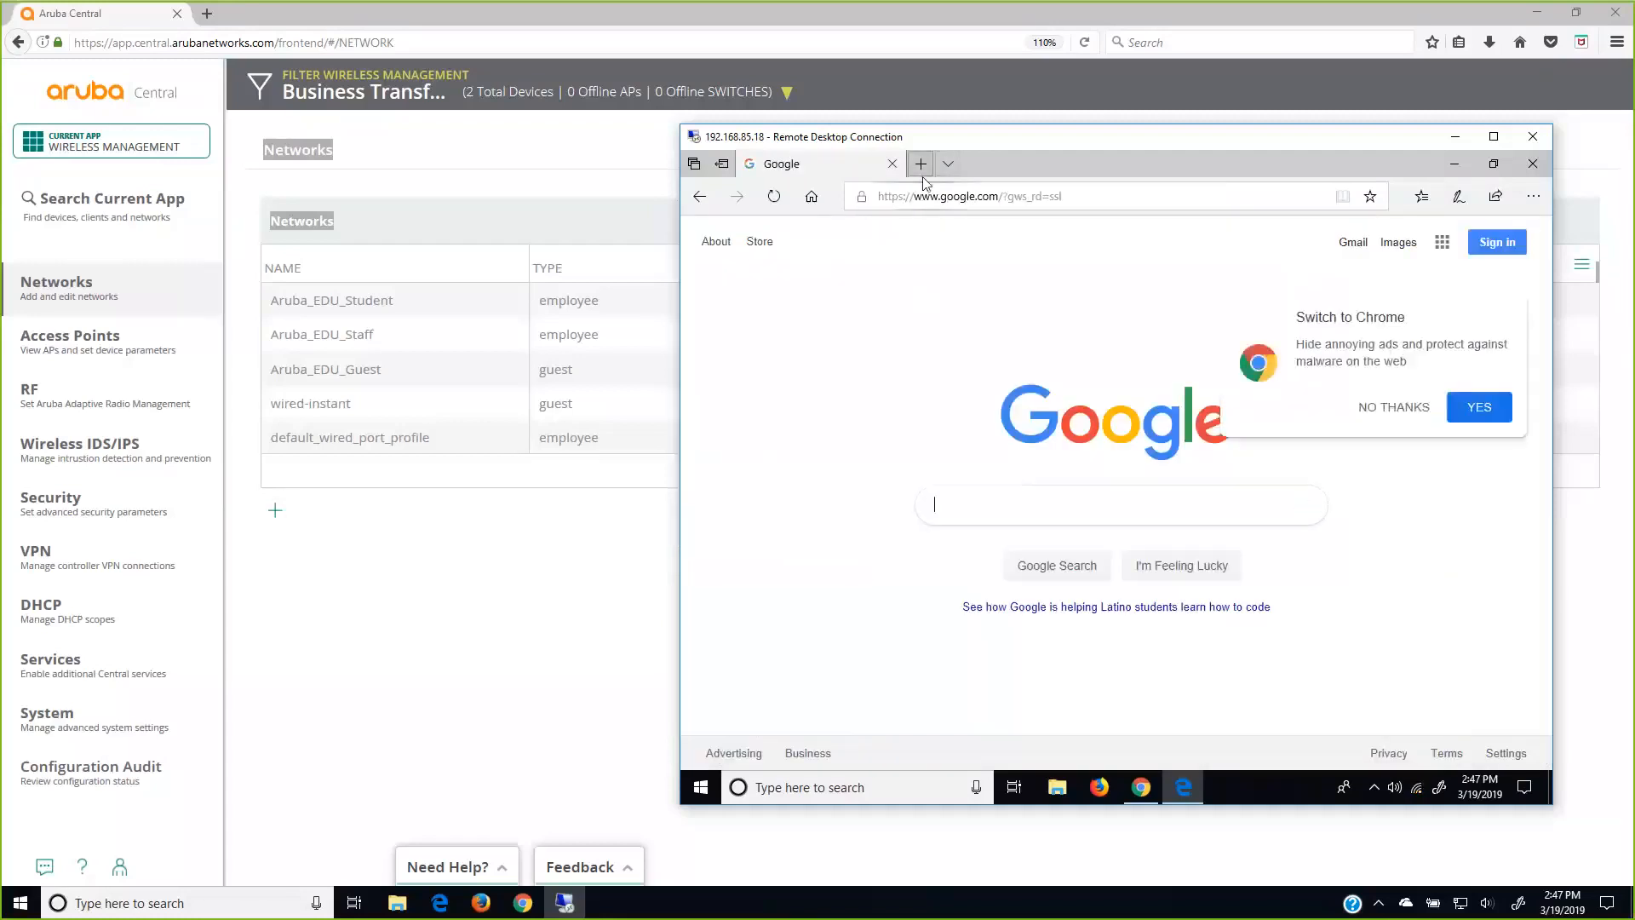
{"action": "left_click", "coordinate": [915, 203]}
{"action": "key", "text": "BackSpace"}
{"action": "type", "text": "www"}
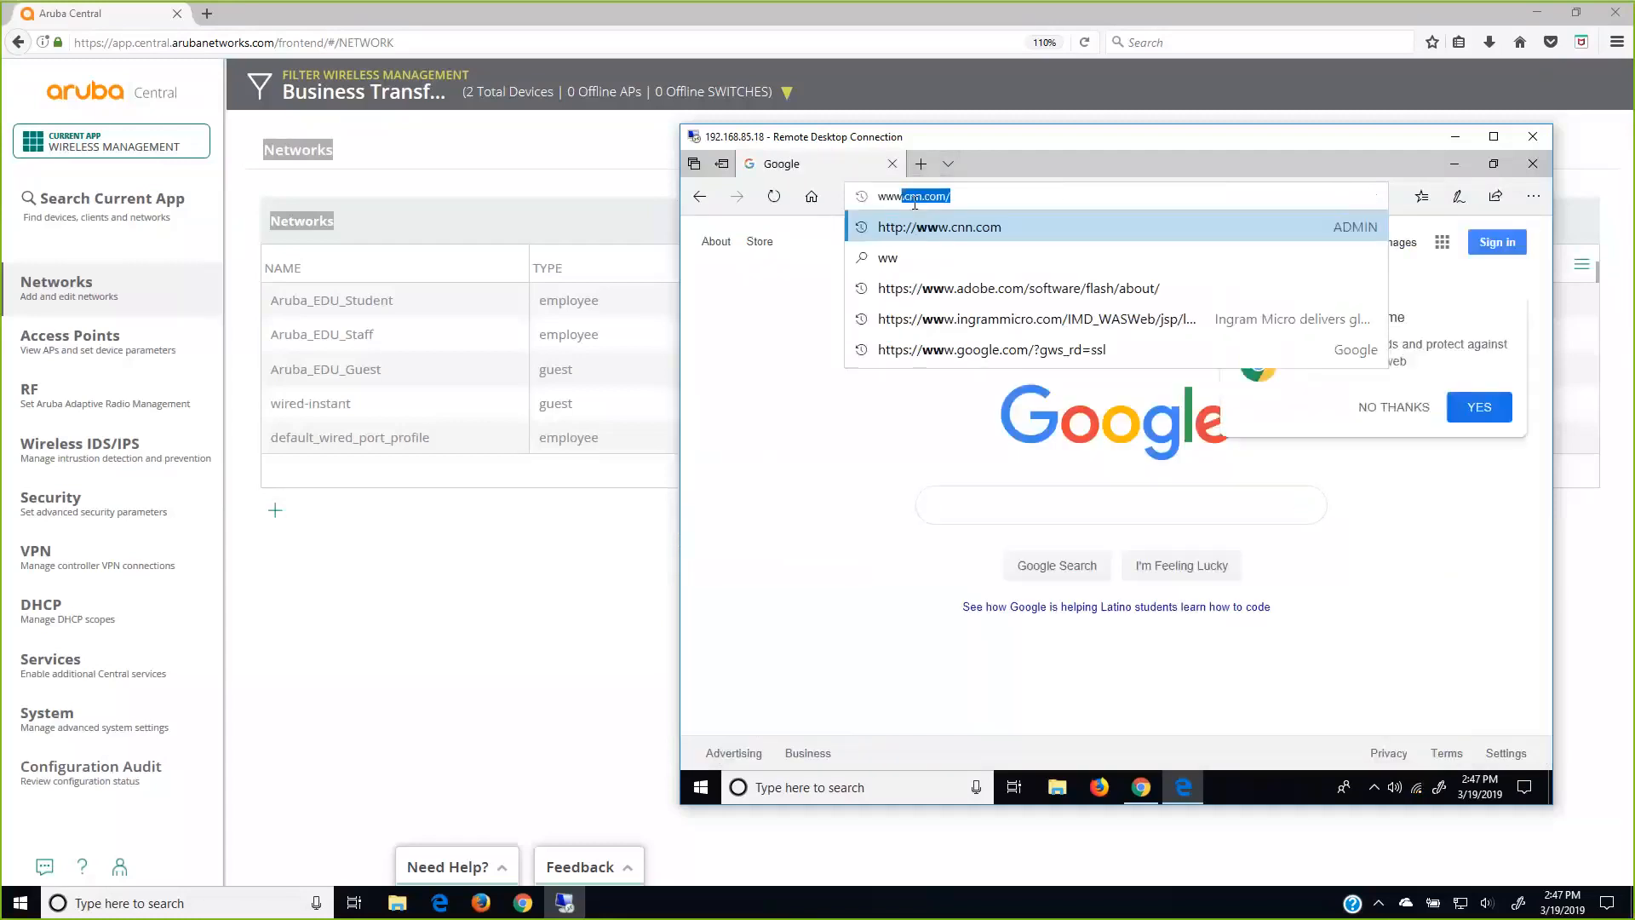
{"action": "type", "text": ".cnn"}
{"action": "key", "text": "Delete"}
{"action": "key", "text": "Return"}
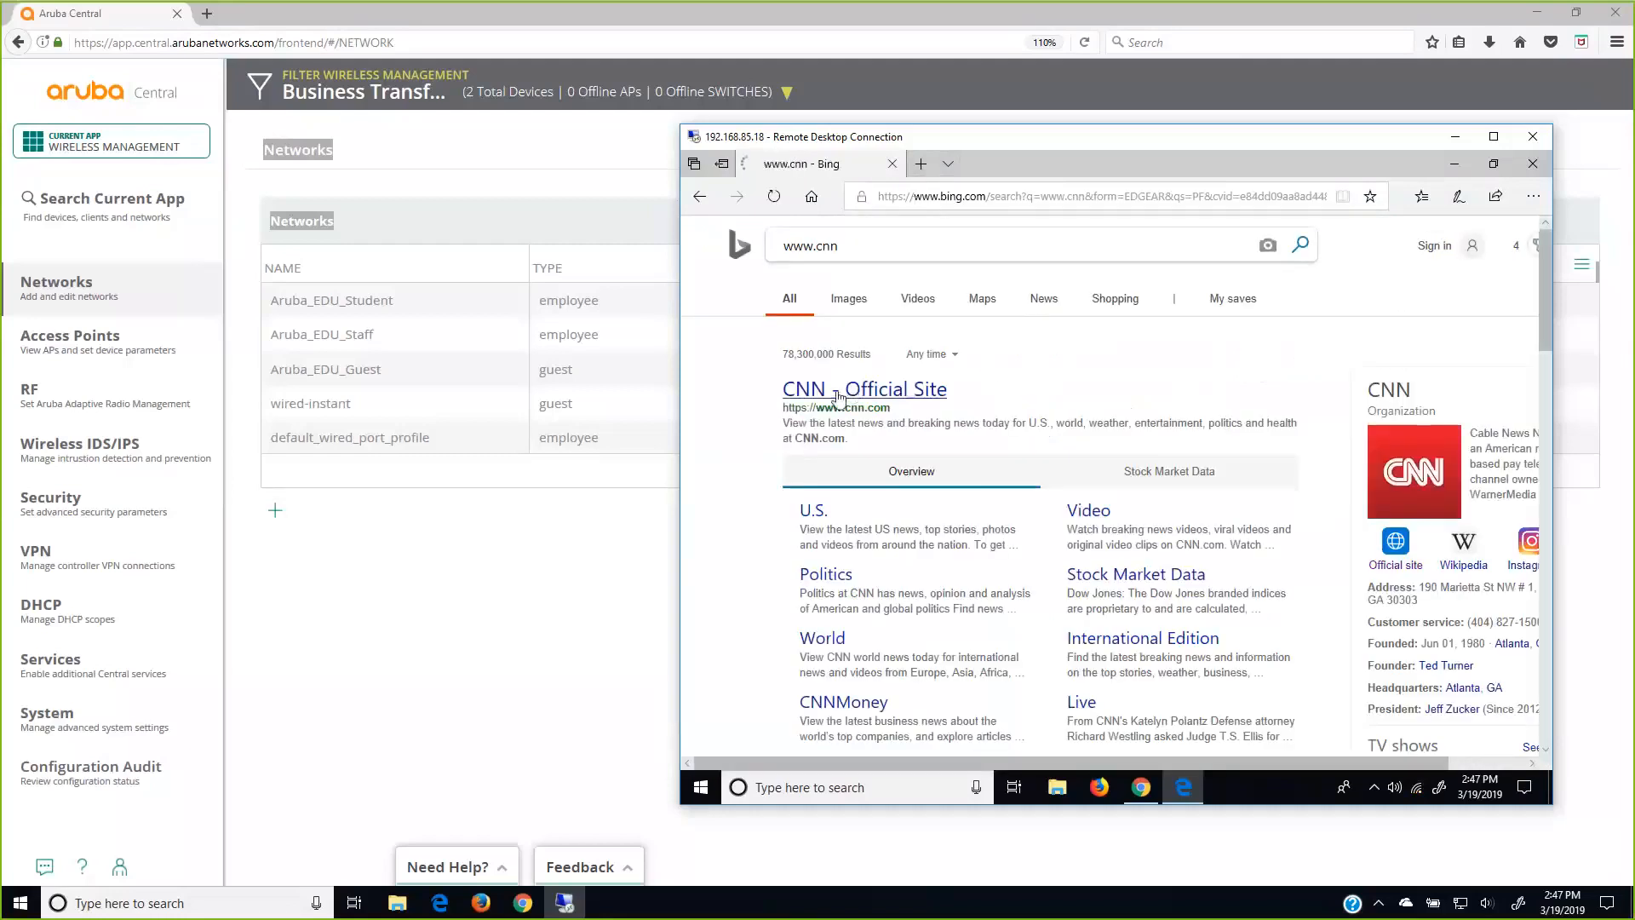
{"action": "left_click", "coordinate": [835, 397]}
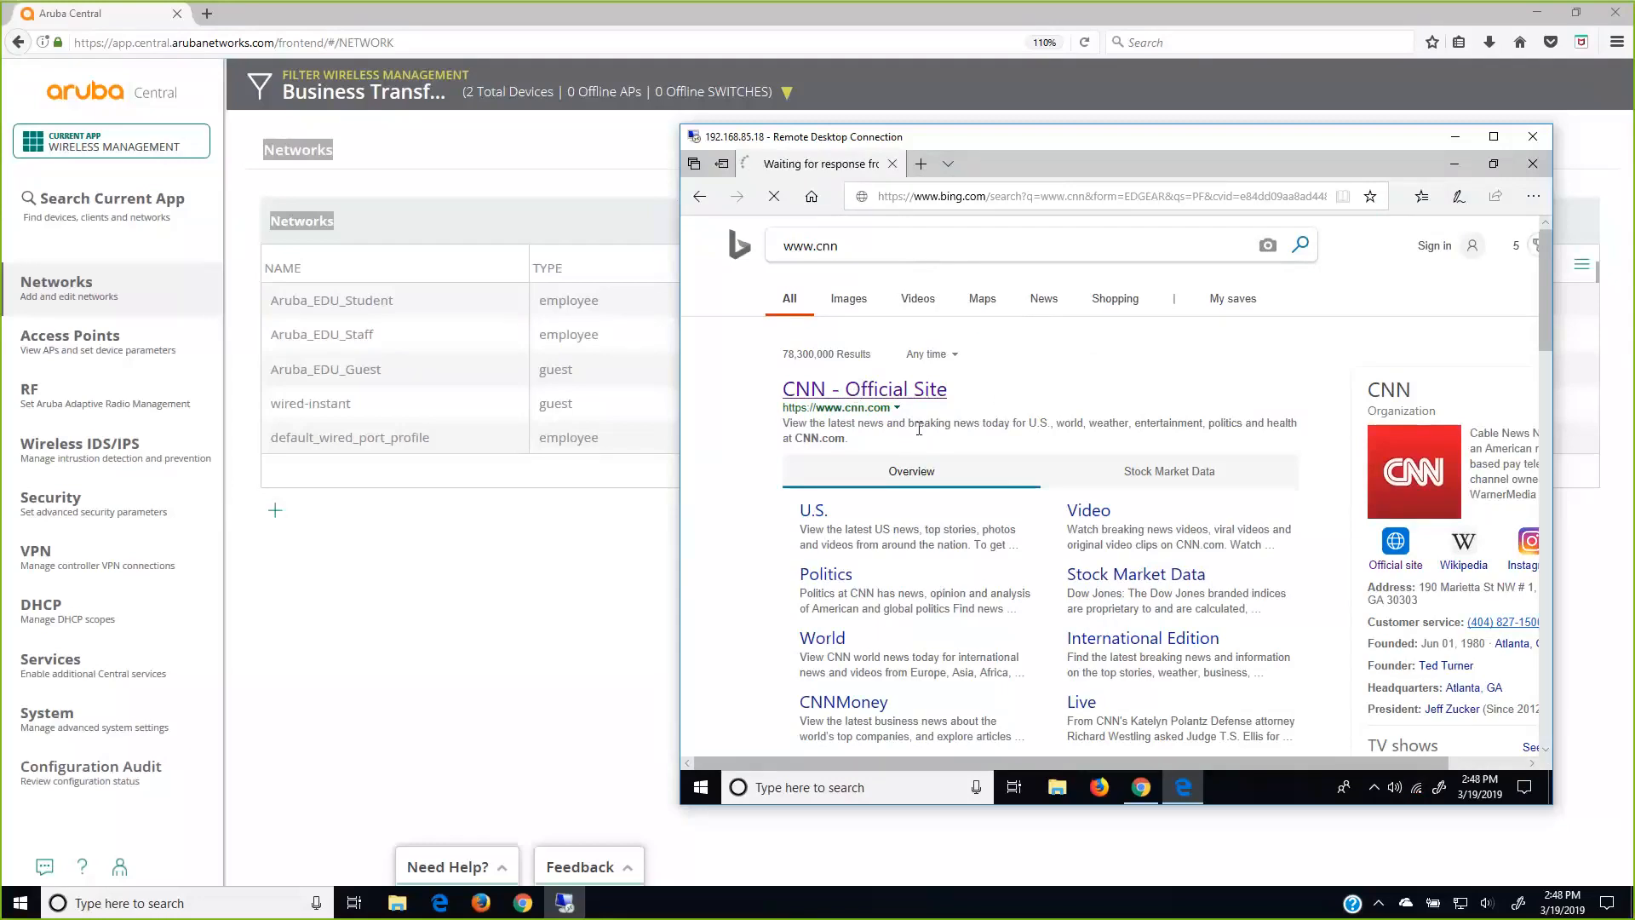
{"action": "left_click", "coordinate": [595, 602]}
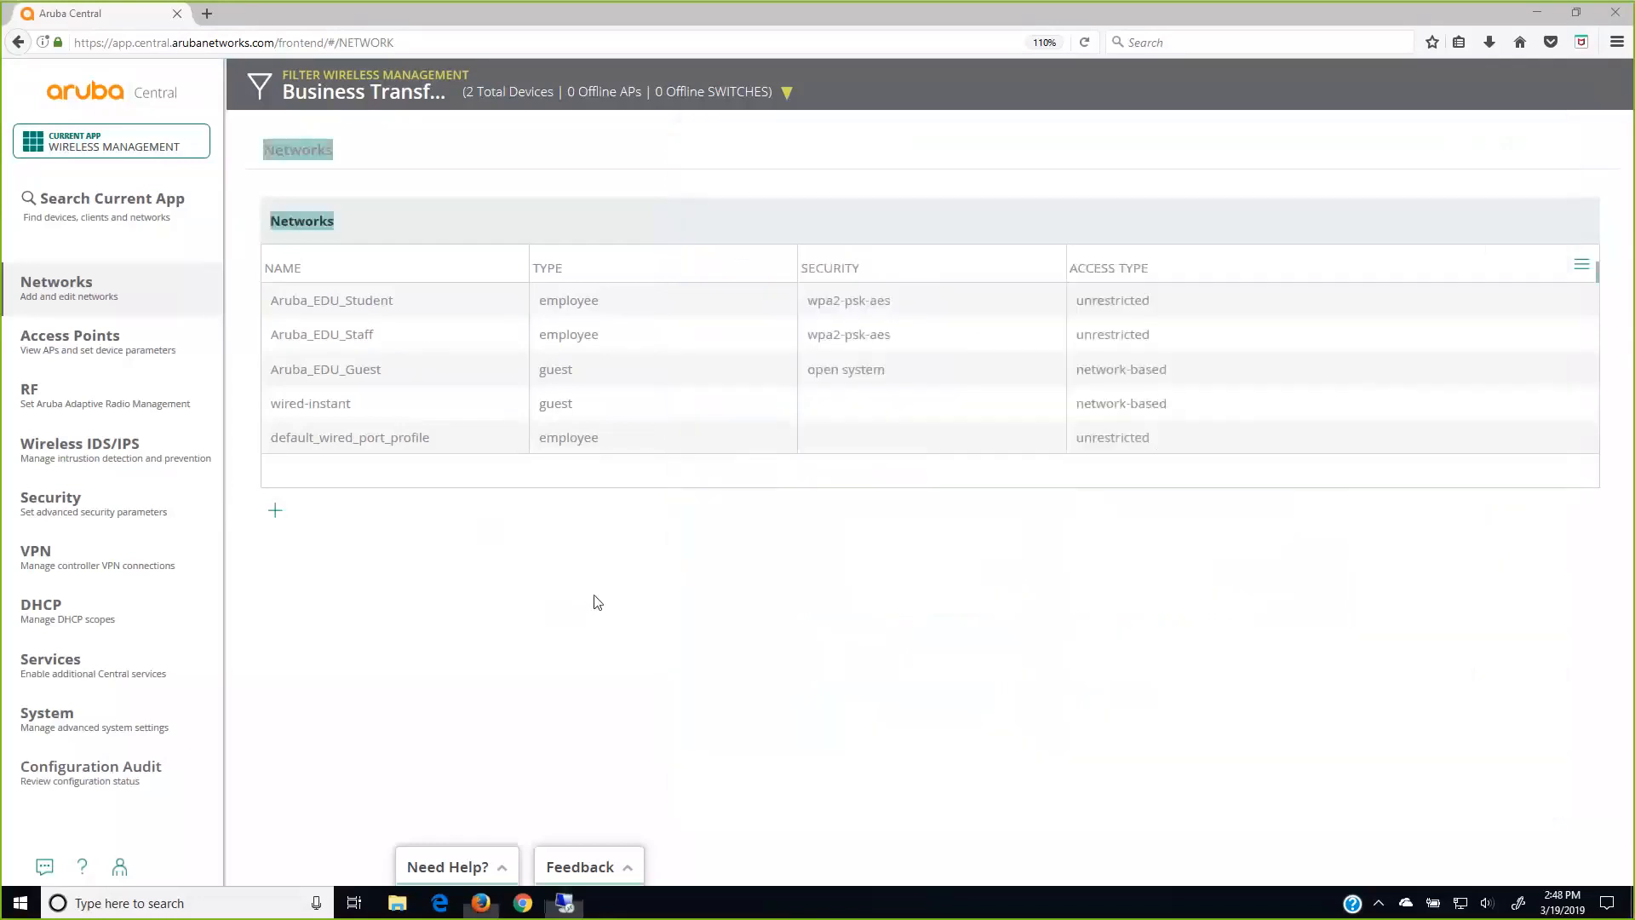